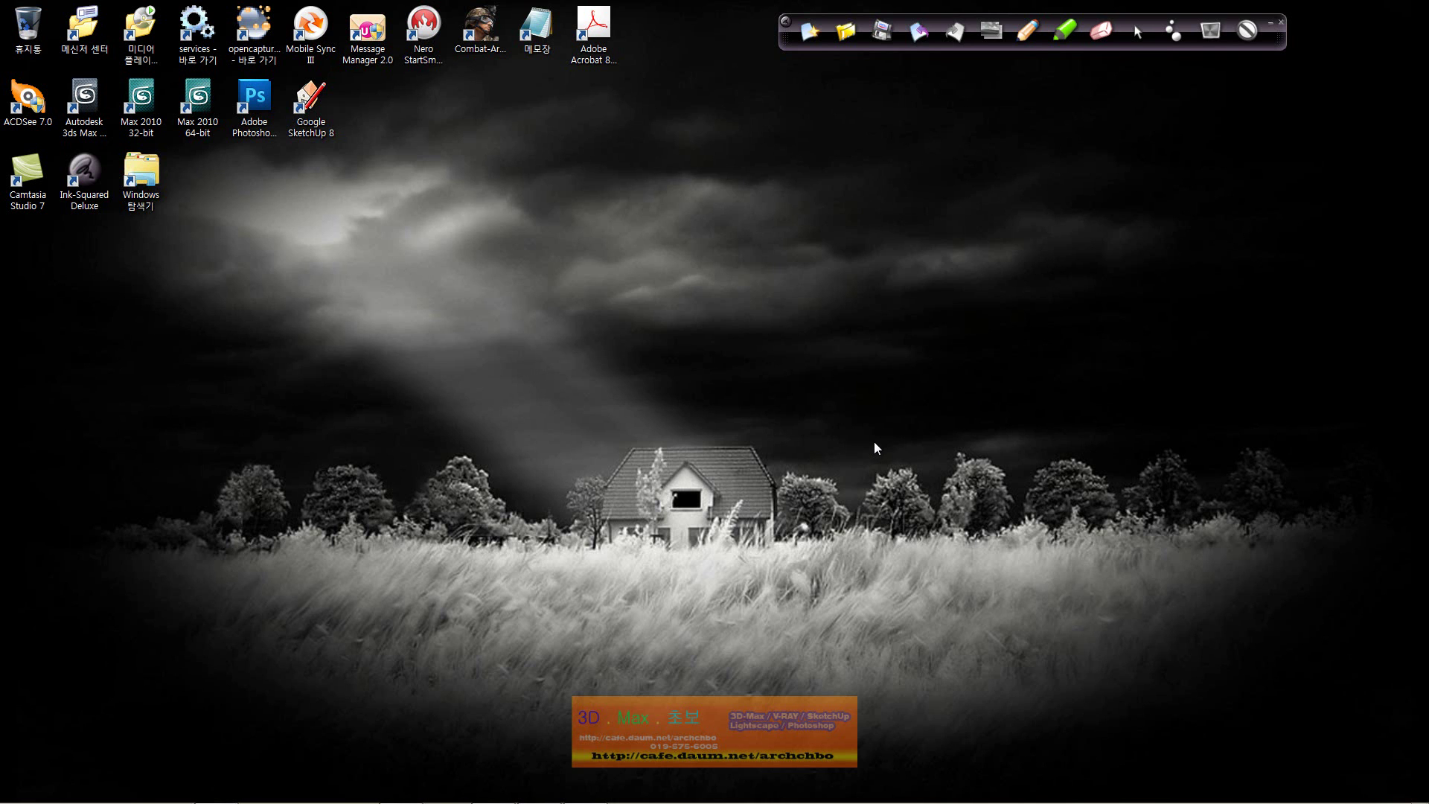
Switch to the blank Excel workbook and handwrite a four-line red note introducing the monthly repayment calculation (매월상환액구하기)
{"action": "mouse_move", "coordinate": [500, 800]}
{"action": "left_click", "coordinate": [206, 772]}
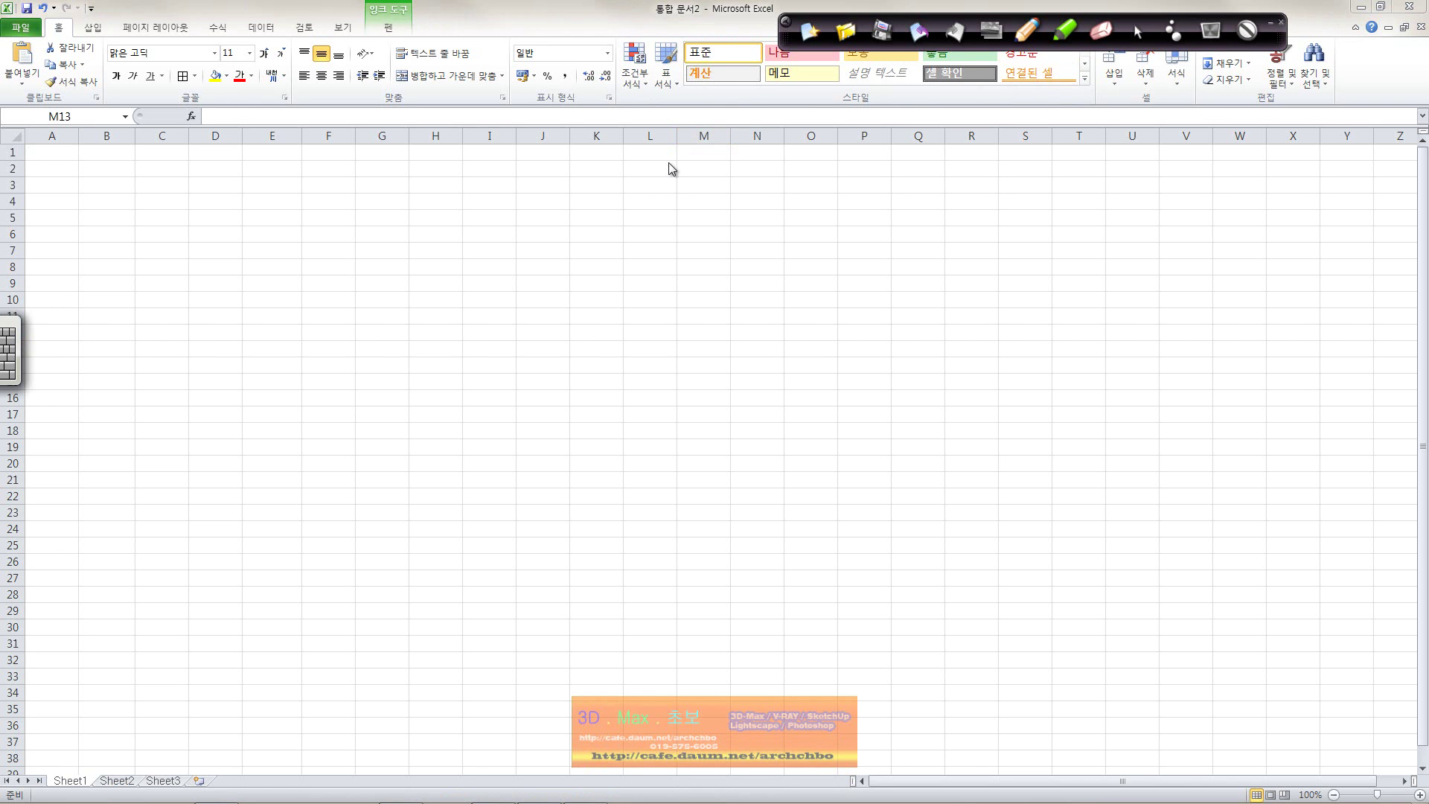
{"action": "mouse_move", "coordinate": [645, 186]}
{"action": "left_mouse_down"}
{"action": "mouse_move", "coordinate": [741, 207]}
{"action": "mouse_move", "coordinate": [794, 186]}
{"action": "mouse_move", "coordinate": [911, 203]}
{"action": "mouse_move", "coordinate": [930, 178]}
{"action": "mouse_move", "coordinate": [937, 219]}
{"action": "left_mouse_up"}
{"action": "left_click", "coordinate": [1058, 33]}
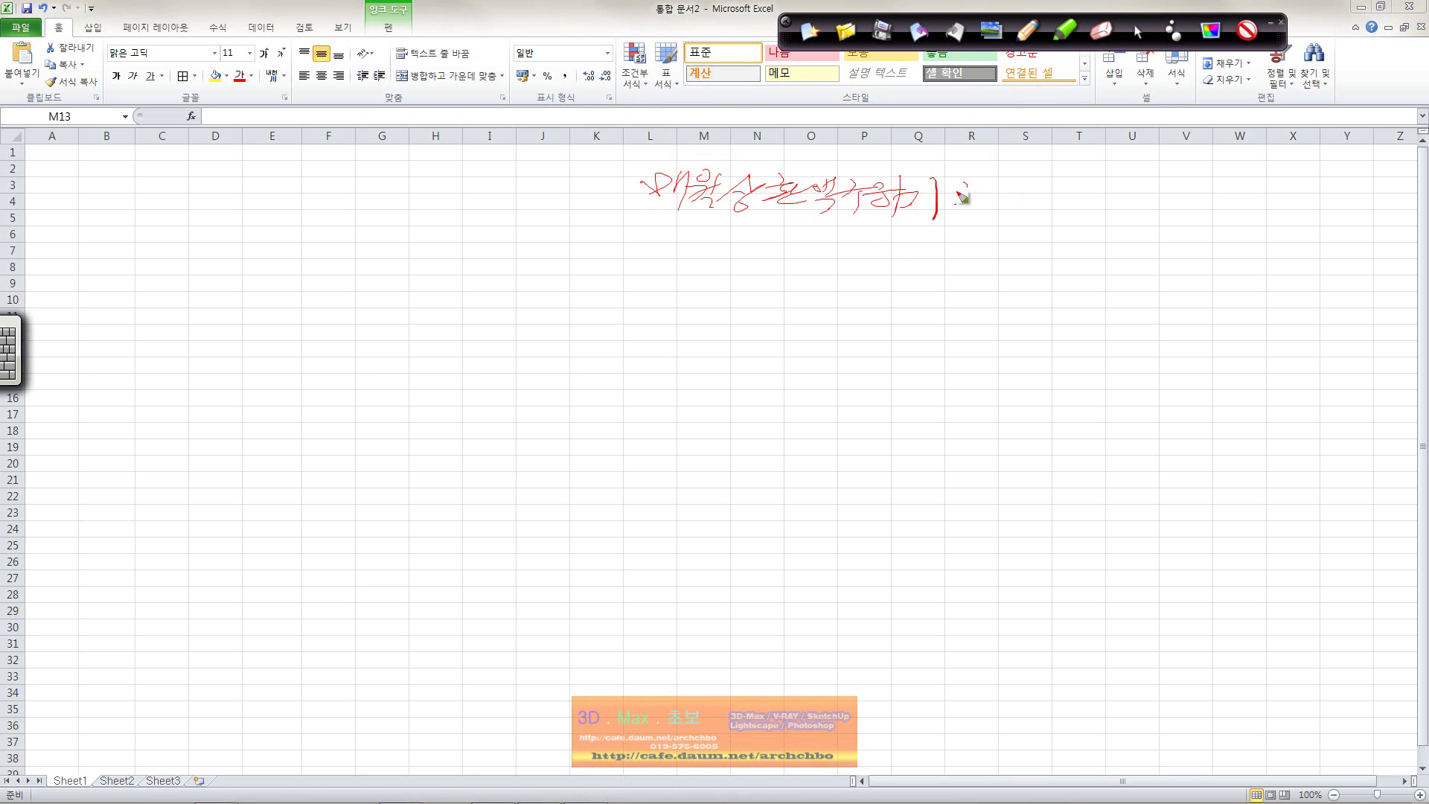
{"action": "mouse_move", "coordinate": [999, 176]}
{"action": "left_mouse_down"}
{"action": "mouse_move", "coordinate": [1019, 195]}
{"action": "mouse_move", "coordinate": [1065, 197]}
{"action": "mouse_move", "coordinate": [1128, 170]}
{"action": "mouse_move", "coordinate": [1109, 220]}
{"action": "mouse_move", "coordinate": [1137, 177]}
{"action": "mouse_move", "coordinate": [1155, 202]}
{"action": "mouse_move", "coordinate": [1177, 186]}
{"action": "mouse_move", "coordinate": [1247, 192]}
{"action": "mouse_move", "coordinate": [1265, 212]}
{"action": "mouse_move", "coordinate": [1321, 188]}
{"action": "mouse_move", "coordinate": [1338, 220]}
{"action": "left_mouse_up"}
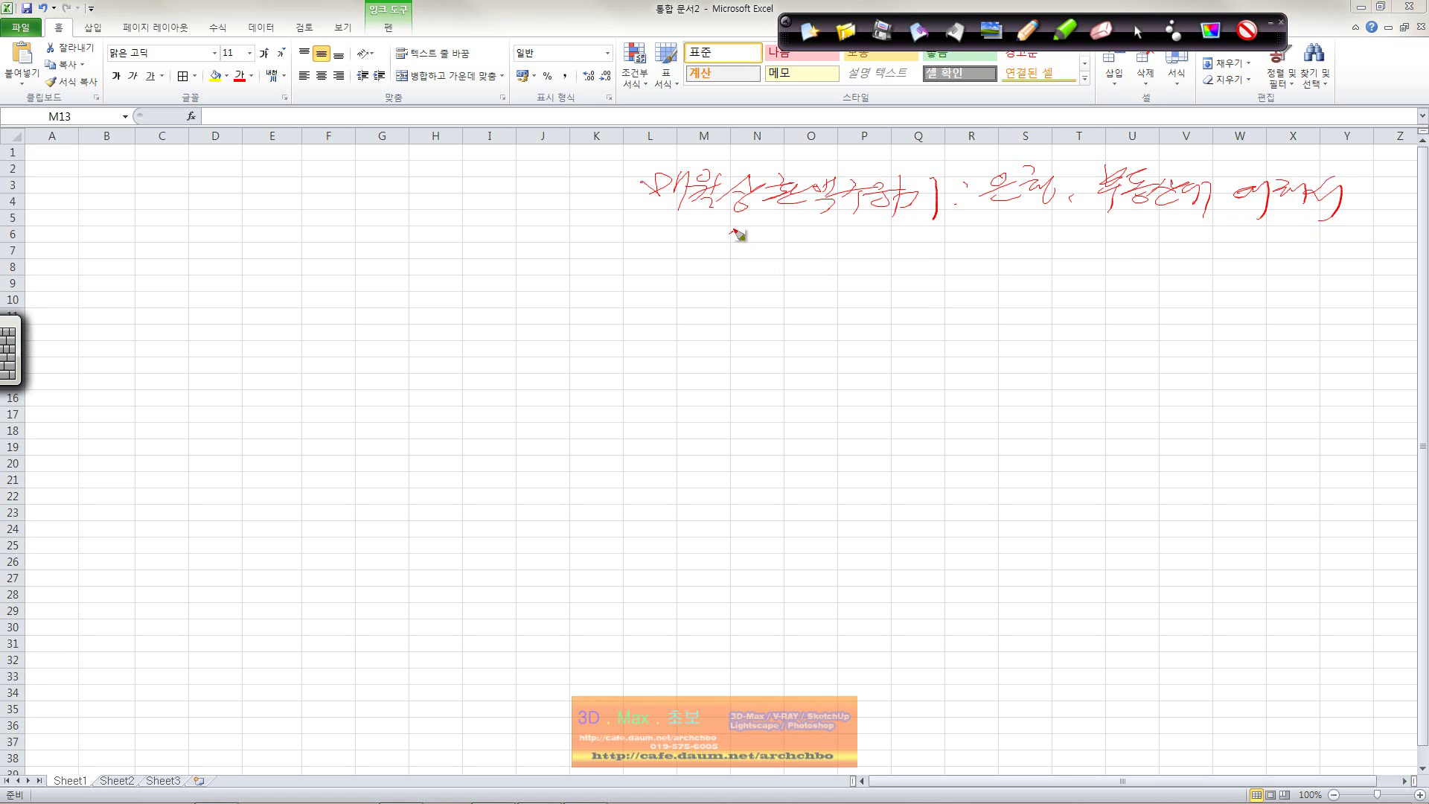
{"action": "mouse_move", "coordinate": [728, 235]}
{"action": "left_mouse_down"}
{"action": "mouse_move", "coordinate": [792, 256]}
{"action": "mouse_move", "coordinate": [851, 230]}
{"action": "mouse_move", "coordinate": [893, 252]}
{"action": "mouse_move", "coordinate": [925, 230]}
{"action": "mouse_move", "coordinate": [1009, 254]}
{"action": "mouse_move", "coordinate": [1039, 227]}
{"action": "mouse_move", "coordinate": [1056, 261]}
{"action": "mouse_move", "coordinate": [1182, 257]}
{"action": "left_mouse_up"}
{"action": "mouse_move", "coordinate": [710, 286]}
{"action": "left_mouse_down"}
{"action": "mouse_move", "coordinate": [897, 294]}
{"action": "mouse_move", "coordinate": [914, 320]}
{"action": "mouse_move", "coordinate": [960, 294]}
{"action": "mouse_move", "coordinate": [1071, 287]}
{"action": "mouse_move", "coordinate": [1083, 305]}
{"action": "mouse_move", "coordinate": [1154, 283]}
{"action": "mouse_move", "coordinate": [1164, 296]}
{"action": "mouse_move", "coordinate": [1327, 297]}
{"action": "mouse_move", "coordinate": [1349, 319]}
{"action": "mouse_move", "coordinate": [1420, 294]}
{"action": "left_mouse_up"}
{"action": "mouse_move", "coordinate": [685, 333]}
{"action": "left_mouse_down"}
{"action": "mouse_move", "coordinate": [711, 353]}
{"action": "mouse_move", "coordinate": [736, 339]}
{"action": "mouse_move", "coordinate": [737, 359]}
{"action": "mouse_move", "coordinate": [917, 326]}
{"action": "left_mouse_up"}
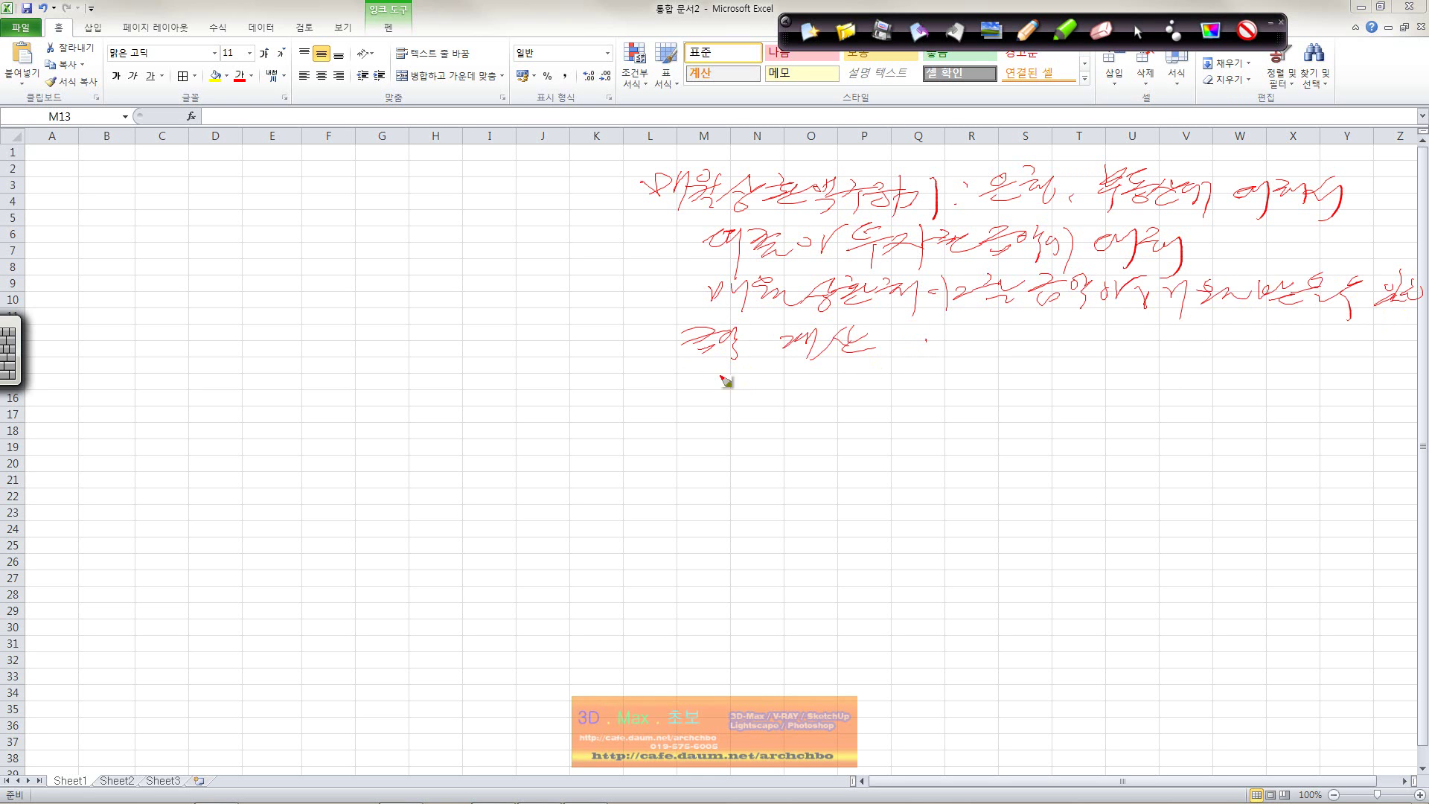
Handwrite the function names PPMT, IPMT and PMT in a column below the note and draw a bracket beside them
{"action": "mouse_move", "coordinate": [711, 384]}
{"action": "left_mouse_down"}
{"action": "mouse_move", "coordinate": [702, 399]}
{"action": "mouse_move", "coordinate": [767, 401]}
{"action": "mouse_move", "coordinate": [816, 382]}
{"action": "mouse_move", "coordinate": [802, 422]}
{"action": "left_mouse_up"}
{"action": "mouse_move", "coordinate": [698, 451]}
{"action": "left_mouse_down"}
{"action": "mouse_move", "coordinate": [689, 476]}
{"action": "mouse_move", "coordinate": [695, 446]}
{"action": "mouse_move", "coordinate": [811, 440]}
{"action": "mouse_move", "coordinate": [779, 471]}
{"action": "left_mouse_up"}
{"action": "mouse_move", "coordinate": [694, 503]}
{"action": "left_mouse_down"}
{"action": "mouse_move", "coordinate": [781, 504]}
{"action": "mouse_move", "coordinate": [770, 549]}
{"action": "mouse_move", "coordinate": [809, 528]}
{"action": "left_mouse_up"}
{"action": "left_click_drag", "start_coordinate": [681, 410], "coordinate": [661, 490]}
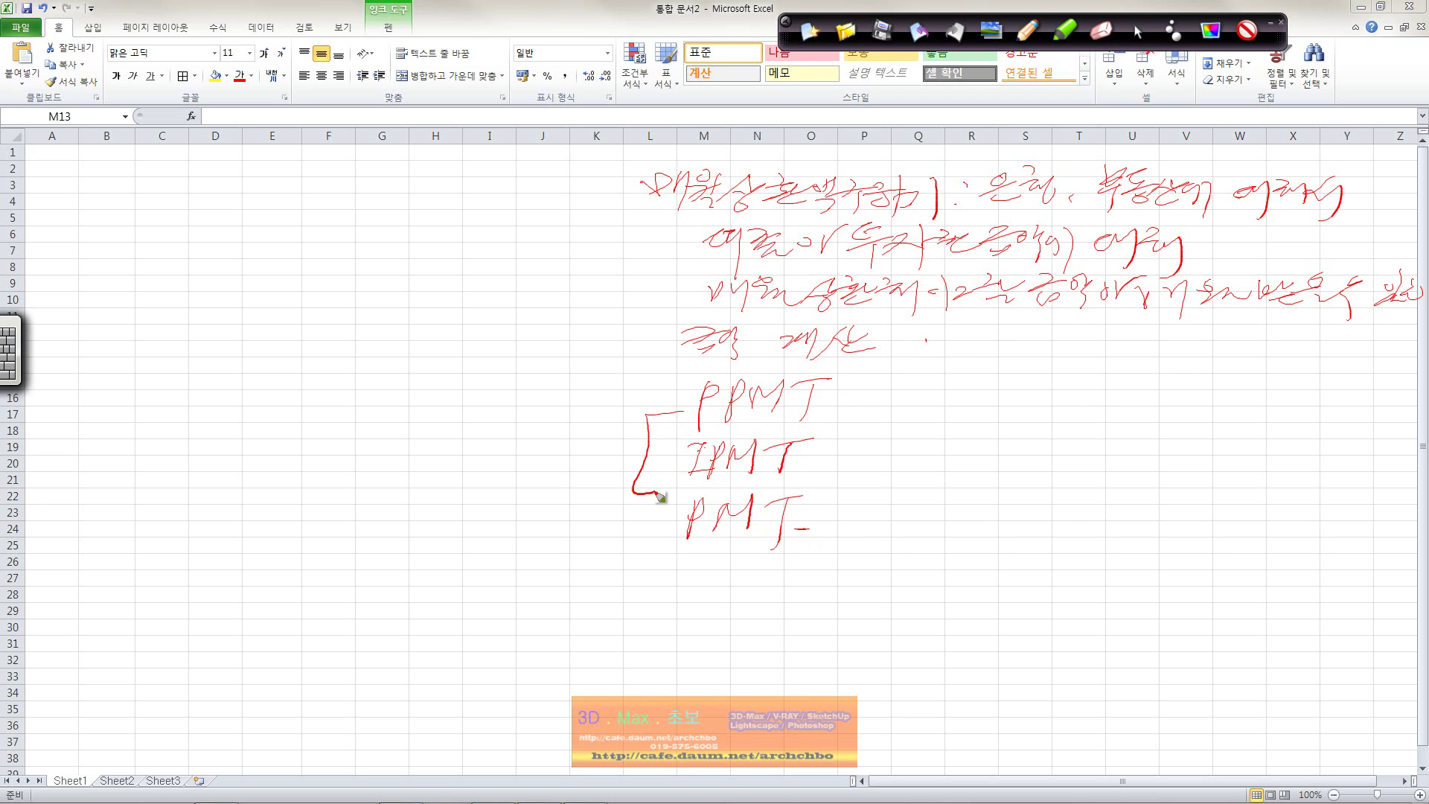
Write what each function finds: principal only for PPMT, interest only for IPMT, total repayment (원금+이자) for PMT
{"action": "left_click", "coordinate": [857, 391]}
{"action": "left_click", "coordinate": [855, 401]}
{"action": "mouse_move", "coordinate": [899, 389]}
{"action": "left_mouse_down"}
{"action": "mouse_move", "coordinate": [894, 402]}
{"action": "mouse_move", "coordinate": [912, 376]}
{"action": "mouse_move", "coordinate": [925, 392]}
{"action": "mouse_move", "coordinate": [984, 392]}
{"action": "mouse_move", "coordinate": [997, 413]}
{"action": "mouse_move", "coordinate": [1075, 387]}
{"action": "mouse_move", "coordinate": [1115, 400]}
{"action": "mouse_move", "coordinate": [1161, 389]}
{"action": "mouse_move", "coordinate": [1097, 440]}
{"action": "left_mouse_up"}
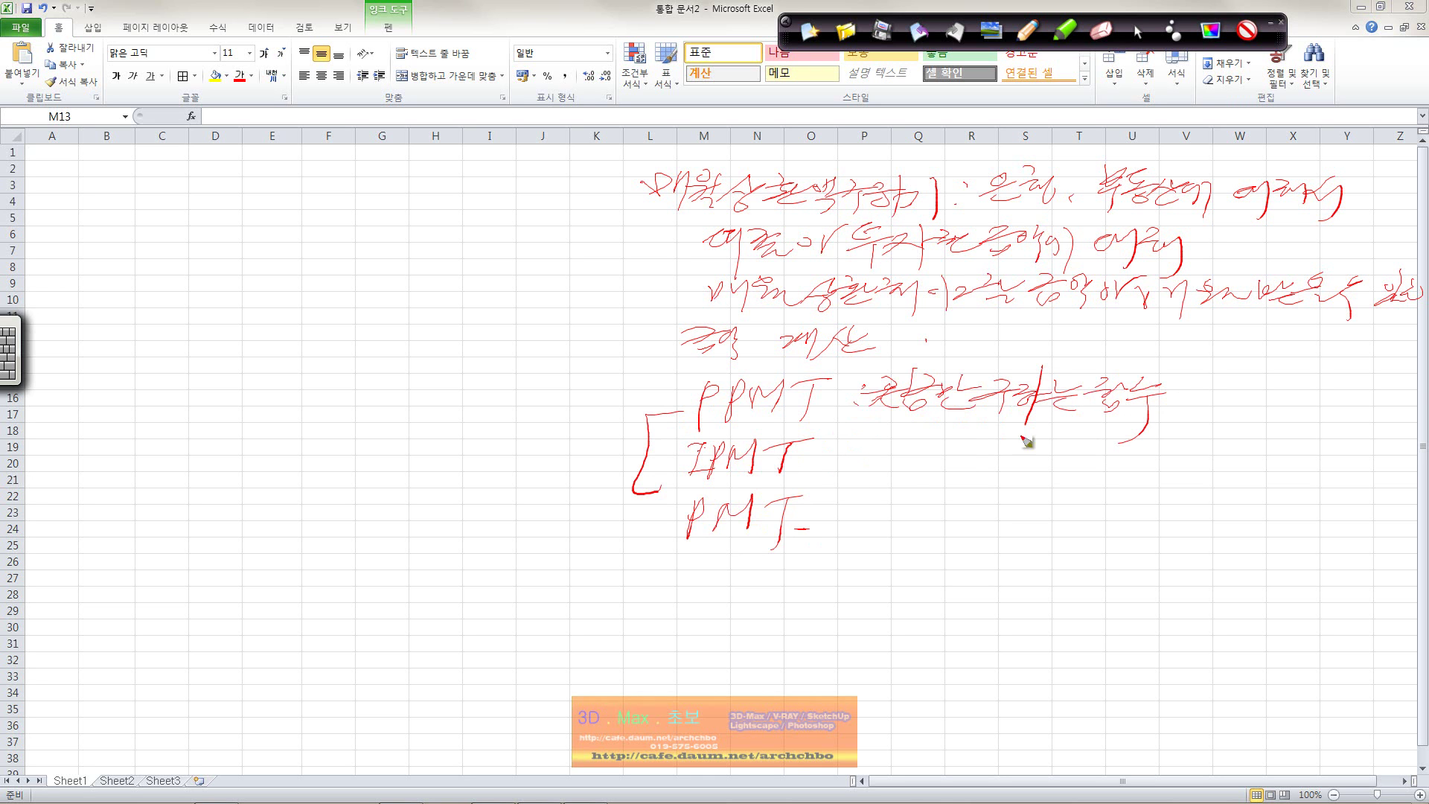
{"action": "mouse_move", "coordinate": [913, 447]}
{"action": "left_mouse_down"}
{"action": "mouse_move", "coordinate": [1116, 454]}
{"action": "mouse_move", "coordinate": [1151, 430]}
{"action": "mouse_move", "coordinate": [1213, 453]}
{"action": "mouse_move", "coordinate": [1190, 491]}
{"action": "left_mouse_up"}
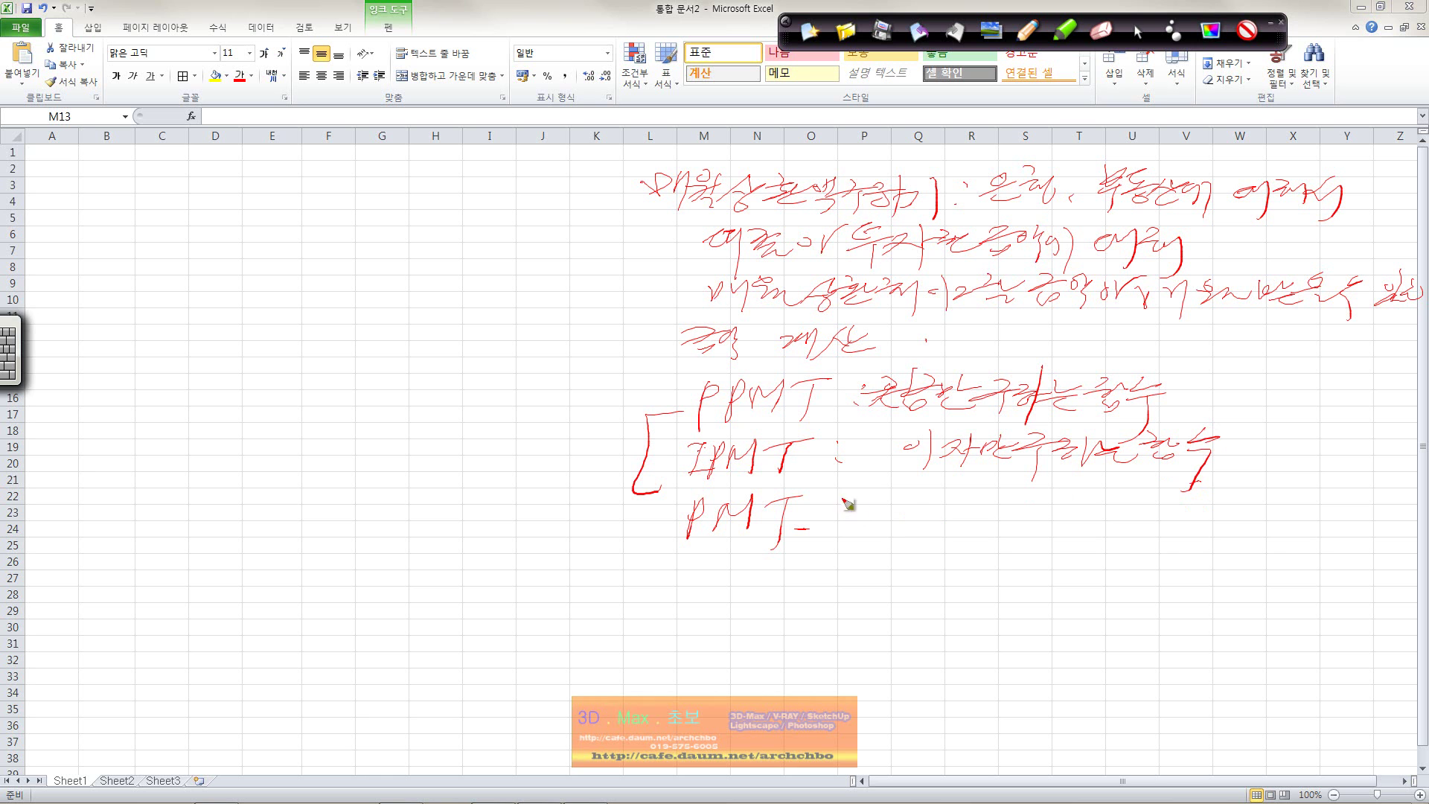
{"action": "mouse_move", "coordinate": [944, 491]}
{"action": "left_mouse_down"}
{"action": "mouse_move", "coordinate": [893, 517]}
{"action": "mouse_move", "coordinate": [993, 498]}
{"action": "mouse_move", "coordinate": [1004, 513]}
{"action": "mouse_move", "coordinate": [1051, 492]}
{"action": "mouse_move", "coordinate": [1043, 544]}
{"action": "mouse_move", "coordinate": [1113, 497]}
{"action": "mouse_move", "coordinate": [1150, 513]}
{"action": "mouse_move", "coordinate": [1180, 492]}
{"action": "mouse_move", "coordinate": [1235, 497]}
{"action": "mouse_move", "coordinate": [1205, 536]}
{"action": "left_mouse_up"}
{"action": "mouse_move", "coordinate": [909, 554]}
{"action": "left_mouse_down"}
{"action": "mouse_move", "coordinate": [1027, 545]}
{"action": "mouse_move", "coordinate": [937, 588]}
{"action": "mouse_move", "coordinate": [1110, 563]}
{"action": "mouse_move", "coordinate": [1125, 574]}
{"action": "left_mouse_up"}
{"action": "left_click_drag", "start_coordinate": [824, 415], "coordinate": [821, 425]}
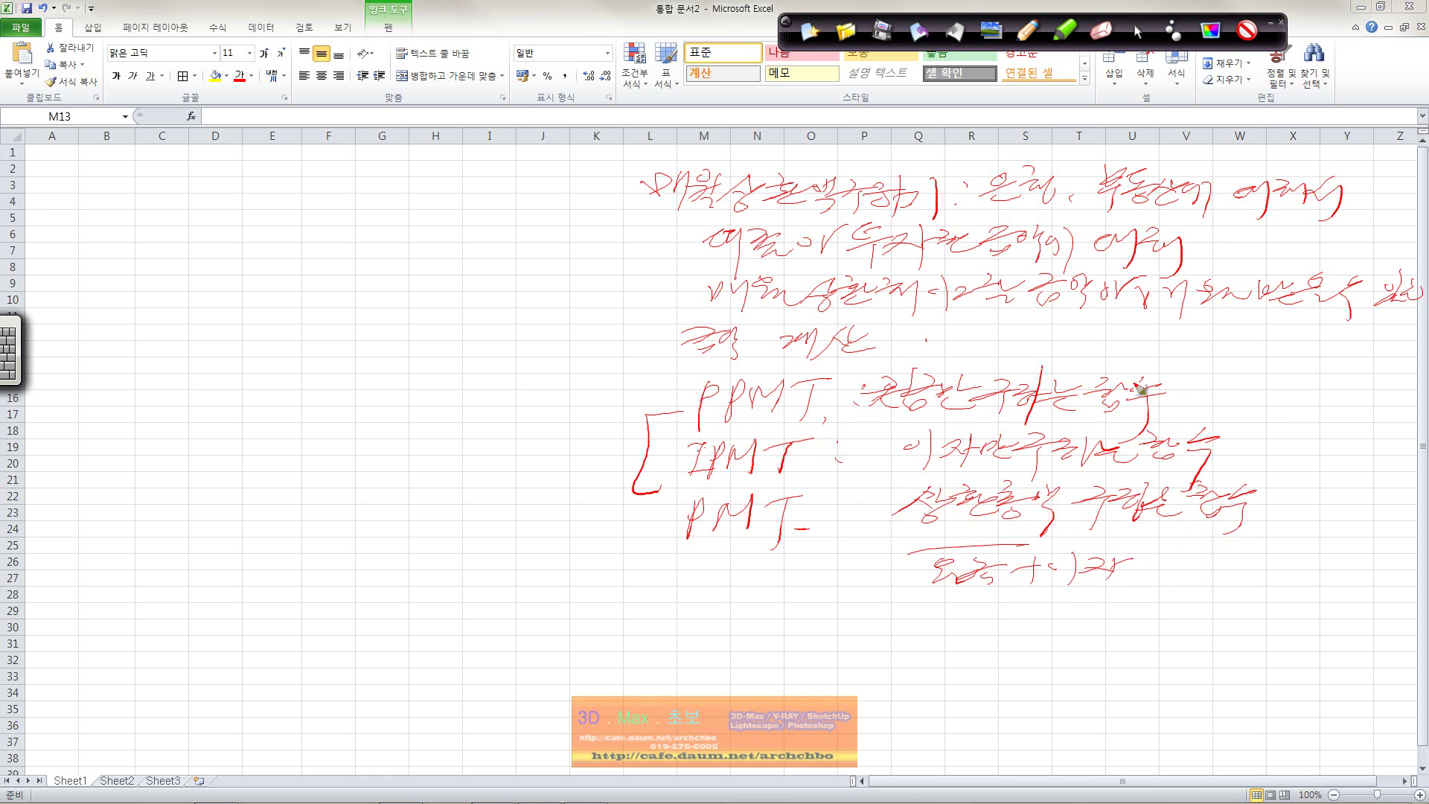
Underline PPMT and handwrite its syntax: =PPMT(이율, 기간, 총상환횟수, 현재가치, 미래가치, 기준)
{"action": "left_click_drag", "start_coordinate": [698, 423], "coordinate": [825, 428]}
{"action": "mouse_move", "coordinate": [275, 576]}
{"action": "left_mouse_down"}
{"action": "mouse_move", "coordinate": [377, 568]}
{"action": "mouse_move", "coordinate": [434, 601]}
{"action": "mouse_move", "coordinate": [523, 581]}
{"action": "mouse_move", "coordinate": [507, 599]}
{"action": "mouse_move", "coordinate": [564, 585]}
{"action": "mouse_move", "coordinate": [577, 607]}
{"action": "mouse_move", "coordinate": [622, 580]}
{"action": "mouse_move", "coordinate": [653, 579]}
{"action": "mouse_move", "coordinate": [637, 600]}
{"action": "mouse_move", "coordinate": [685, 599]}
{"action": "mouse_move", "coordinate": [707, 580]}
{"action": "mouse_move", "coordinate": [746, 579]}
{"action": "mouse_move", "coordinate": [735, 592]}
{"action": "mouse_move", "coordinate": [774, 573]}
{"action": "mouse_move", "coordinate": [783, 612]}
{"action": "mouse_move", "coordinate": [890, 592]}
{"action": "mouse_move", "coordinate": [896, 622]}
{"action": "mouse_move", "coordinate": [929, 593]}
{"action": "mouse_move", "coordinate": [941, 617]}
{"action": "mouse_move", "coordinate": [1113, 588]}
{"action": "mouse_move", "coordinate": [1202, 604]}
{"action": "mouse_move", "coordinate": [1259, 593]}
{"action": "mouse_move", "coordinate": [1250, 609]}
{"action": "left_mouse_up"}
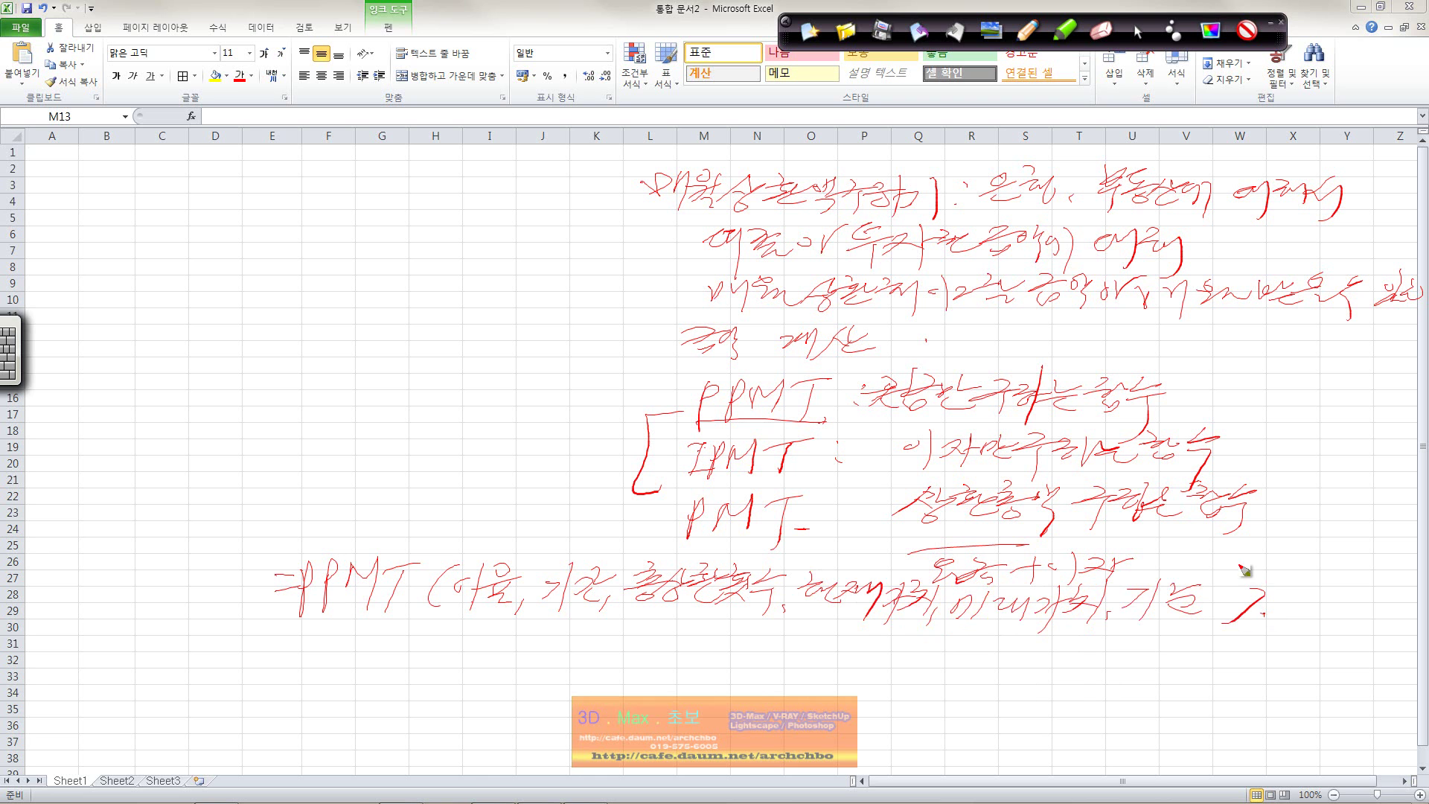
{"action": "left_click", "coordinate": [1133, 33]}
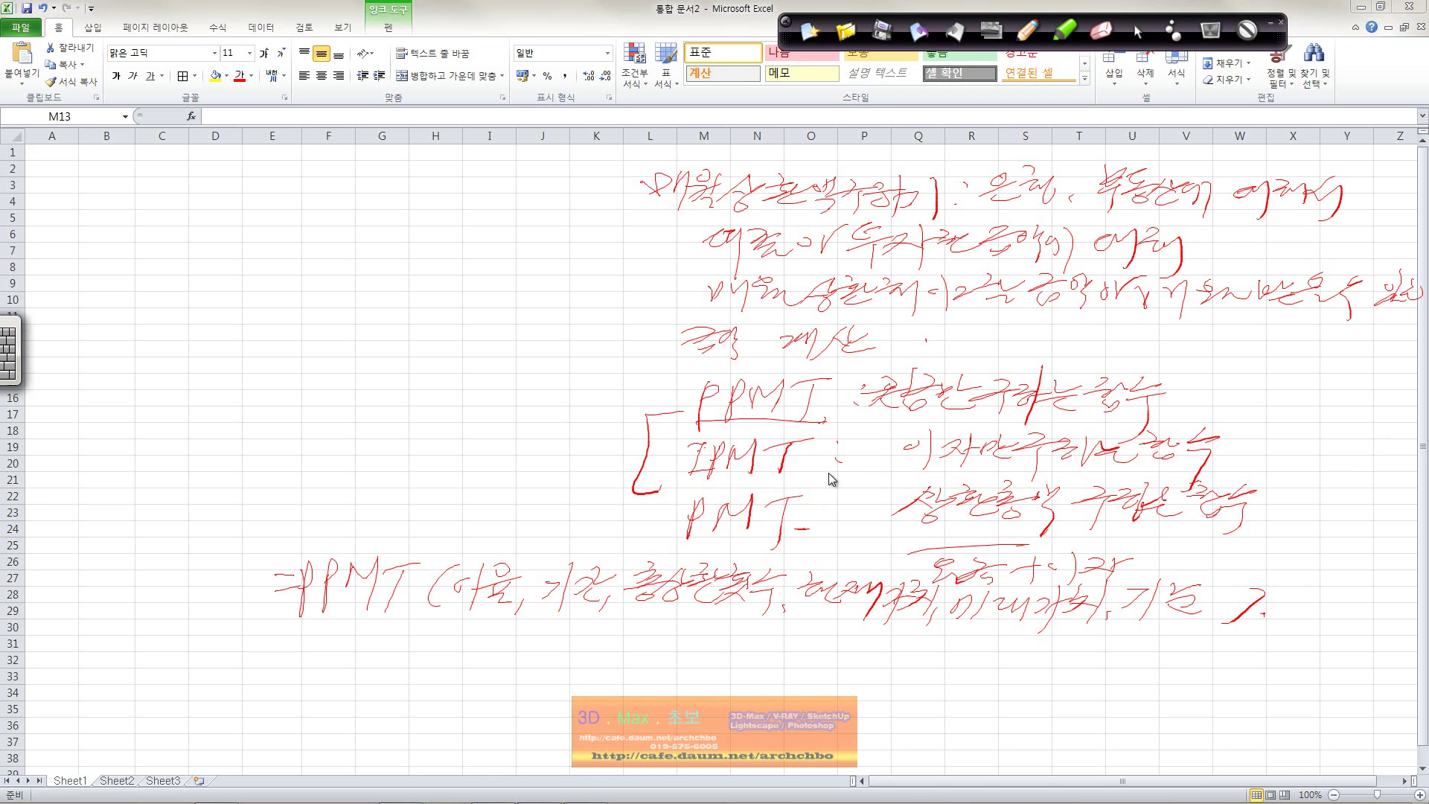
Annotate the handwritten PPMT syntax with Rate for 이율 and per for 기간, using connecting lines
{"action": "left_click", "coordinate": [1033, 39]}
{"action": "left_click_drag", "start_coordinate": [444, 610], "coordinate": [422, 518]}
{"action": "mouse_move", "coordinate": [365, 467]}
{"action": "left_mouse_down"}
{"action": "mouse_move", "coordinate": [423, 447]}
{"action": "mouse_move", "coordinate": [440, 459]}
{"action": "left_mouse_up"}
{"action": "left_click", "coordinate": [446, 473]}
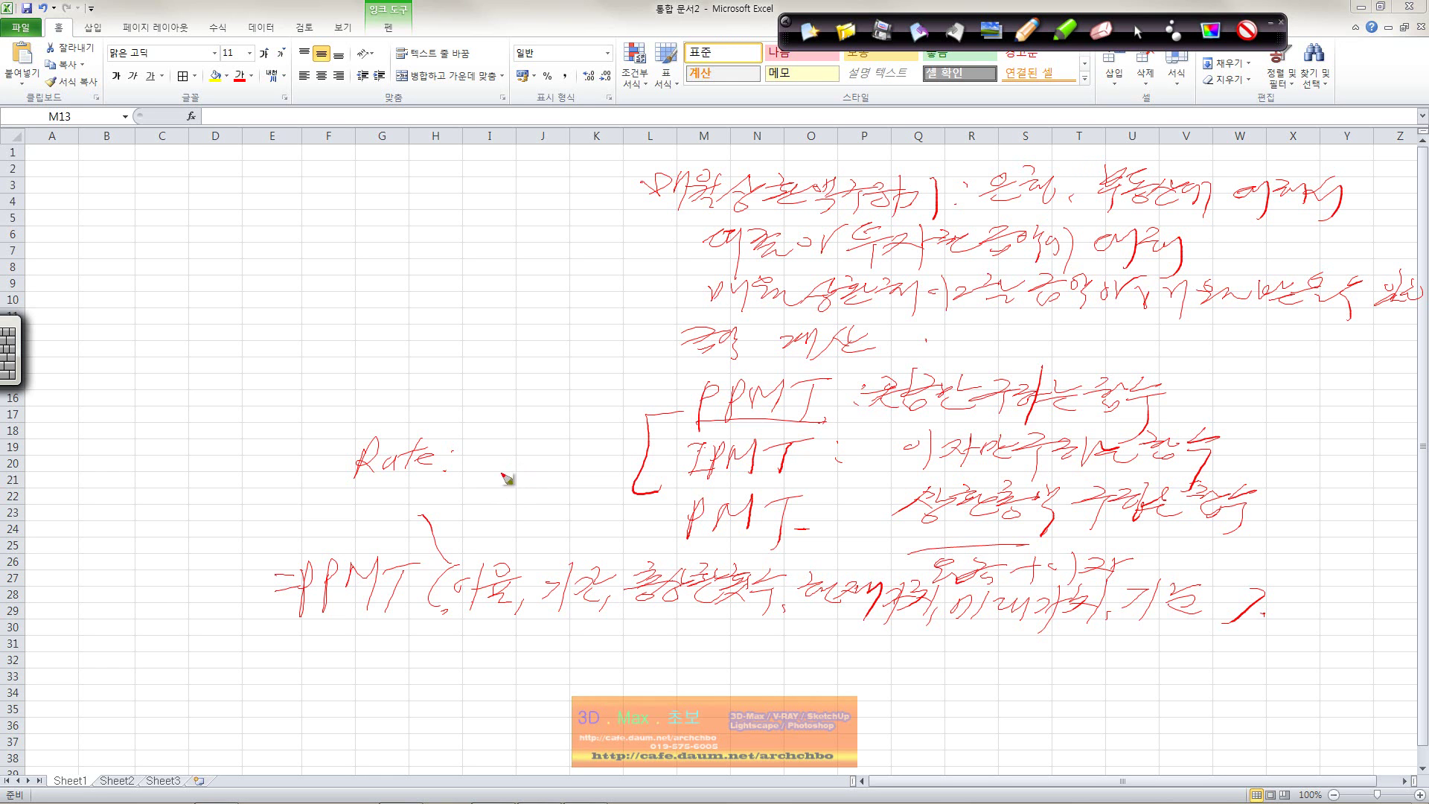
{"action": "mouse_move", "coordinate": [564, 565]}
{"action": "left_mouse_down"}
{"action": "mouse_move", "coordinate": [535, 511]}
{"action": "mouse_move", "coordinate": [564, 455]}
{"action": "left_mouse_up"}
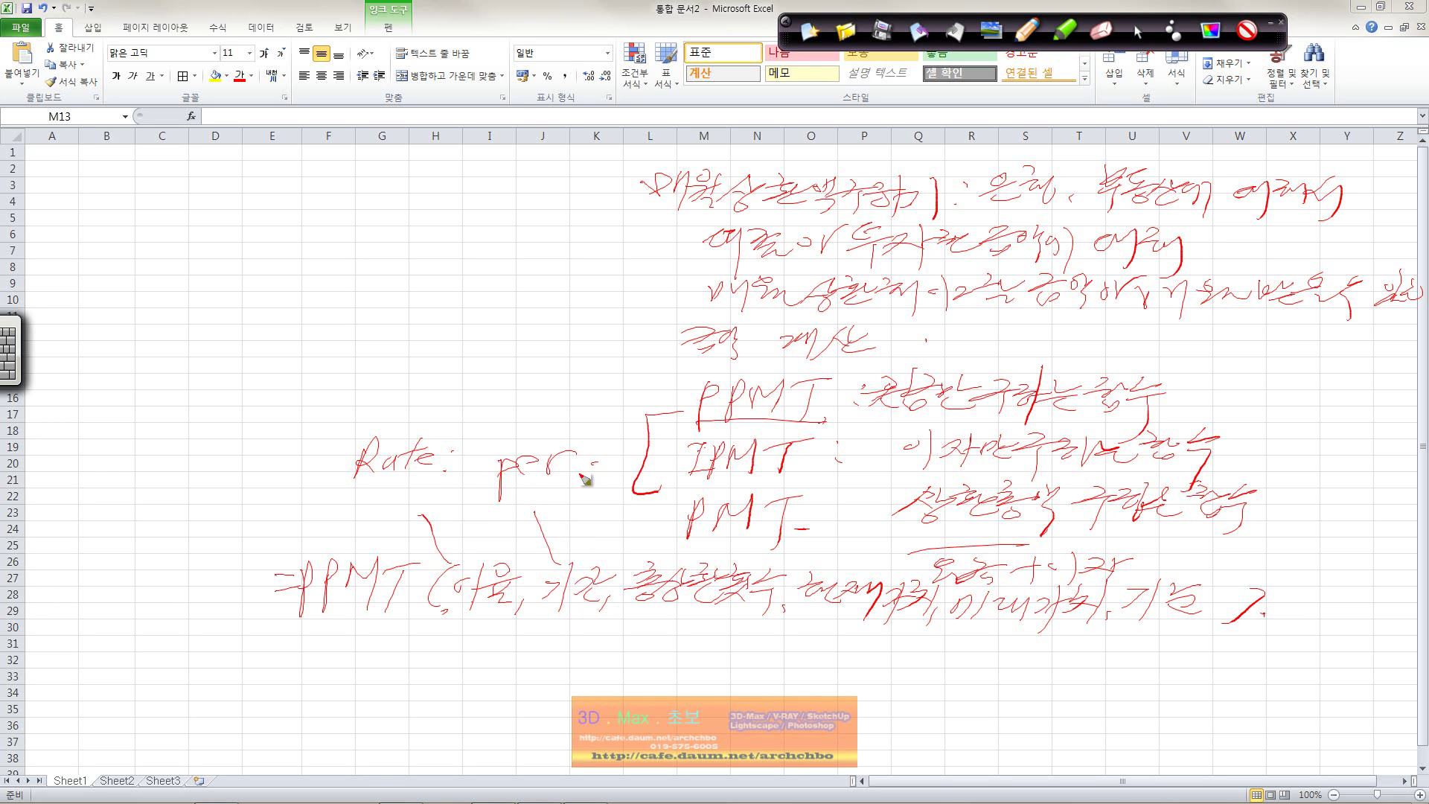
Explain the 기간 argument with a connecting line to the note 상환회차 and a 2년 example of installment numbers beneath it
{"action": "left_click_drag", "start_coordinate": [557, 609], "coordinate": [440, 647]}
{"action": "mouse_move", "coordinate": [329, 652]}
{"action": "left_mouse_down"}
{"action": "mouse_move", "coordinate": [326, 670]}
{"action": "mouse_move", "coordinate": [348, 657]}
{"action": "mouse_move", "coordinate": [334, 672]}
{"action": "left_mouse_up"}
{"action": "mouse_move", "coordinate": [377, 652]}
{"action": "left_mouse_down"}
{"action": "mouse_move", "coordinate": [415, 649]}
{"action": "mouse_move", "coordinate": [418, 670]}
{"action": "mouse_move", "coordinate": [435, 658]}
{"action": "mouse_move", "coordinate": [449, 681]}
{"action": "left_mouse_up"}
{"action": "left_click", "coordinate": [474, 665]}
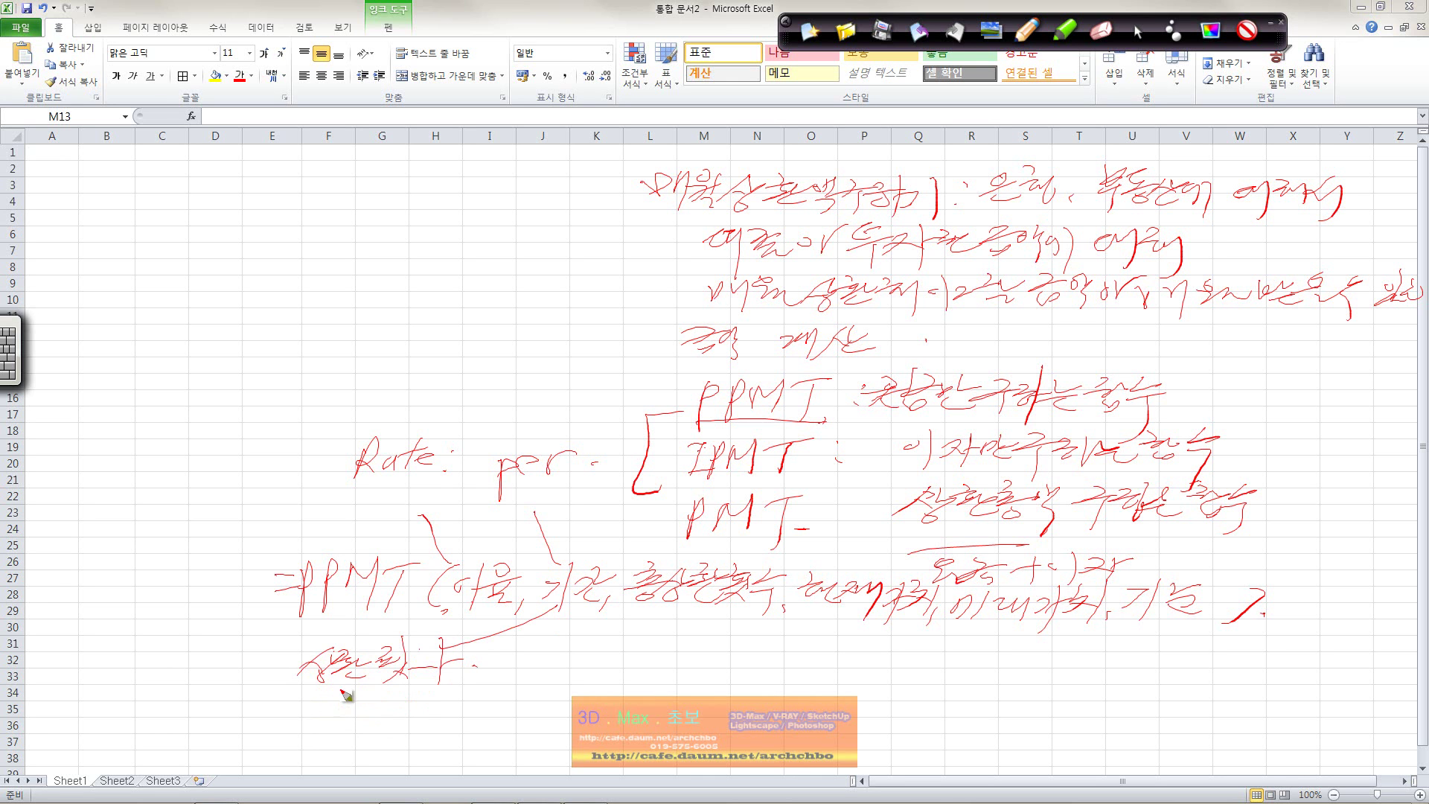
{"action": "left_click_drag", "start_coordinate": [425, 650], "coordinate": [445, 674]}
{"action": "left_click_drag", "start_coordinate": [153, 708], "coordinate": [215, 719]}
{"action": "mouse_move", "coordinate": [250, 704]}
{"action": "left_mouse_down"}
{"action": "mouse_move", "coordinate": [239, 726]}
{"action": "mouse_move", "coordinate": [287, 728]}
{"action": "left_mouse_up"}
{"action": "left_click_drag", "start_coordinate": [288, 714], "coordinate": [368, 716]}
{"action": "mouse_move", "coordinate": [265, 718]}
{"action": "left_mouse_down"}
{"action": "mouse_move", "coordinate": [381, 717]}
{"action": "mouse_move", "coordinate": [366, 734]}
{"action": "mouse_move", "coordinate": [388, 704]}
{"action": "left_mouse_up"}
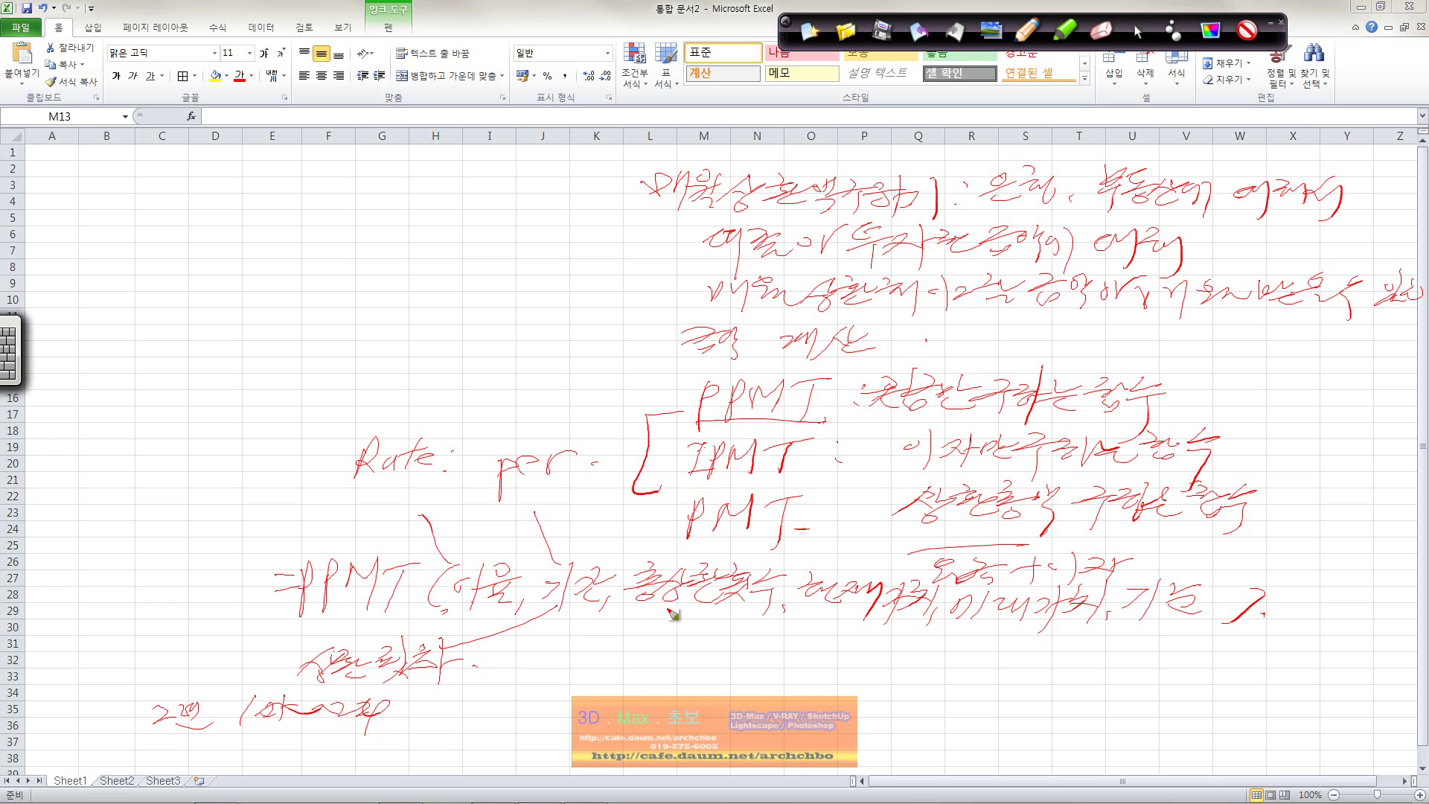
Link 총상환횟수 to the label Nper and write beneath it that it is the total number of repayments (상환해야할 총횟수)
{"action": "left_click_drag", "start_coordinate": [664, 585], "coordinate": [539, 382]}
{"action": "mouse_move", "coordinate": [466, 409]}
{"action": "left_mouse_down"}
{"action": "mouse_move", "coordinate": [521, 343]}
{"action": "mouse_move", "coordinate": [501, 380]}
{"action": "mouse_move", "coordinate": [576, 342]}
{"action": "mouse_move", "coordinate": [622, 352]}
{"action": "left_mouse_up"}
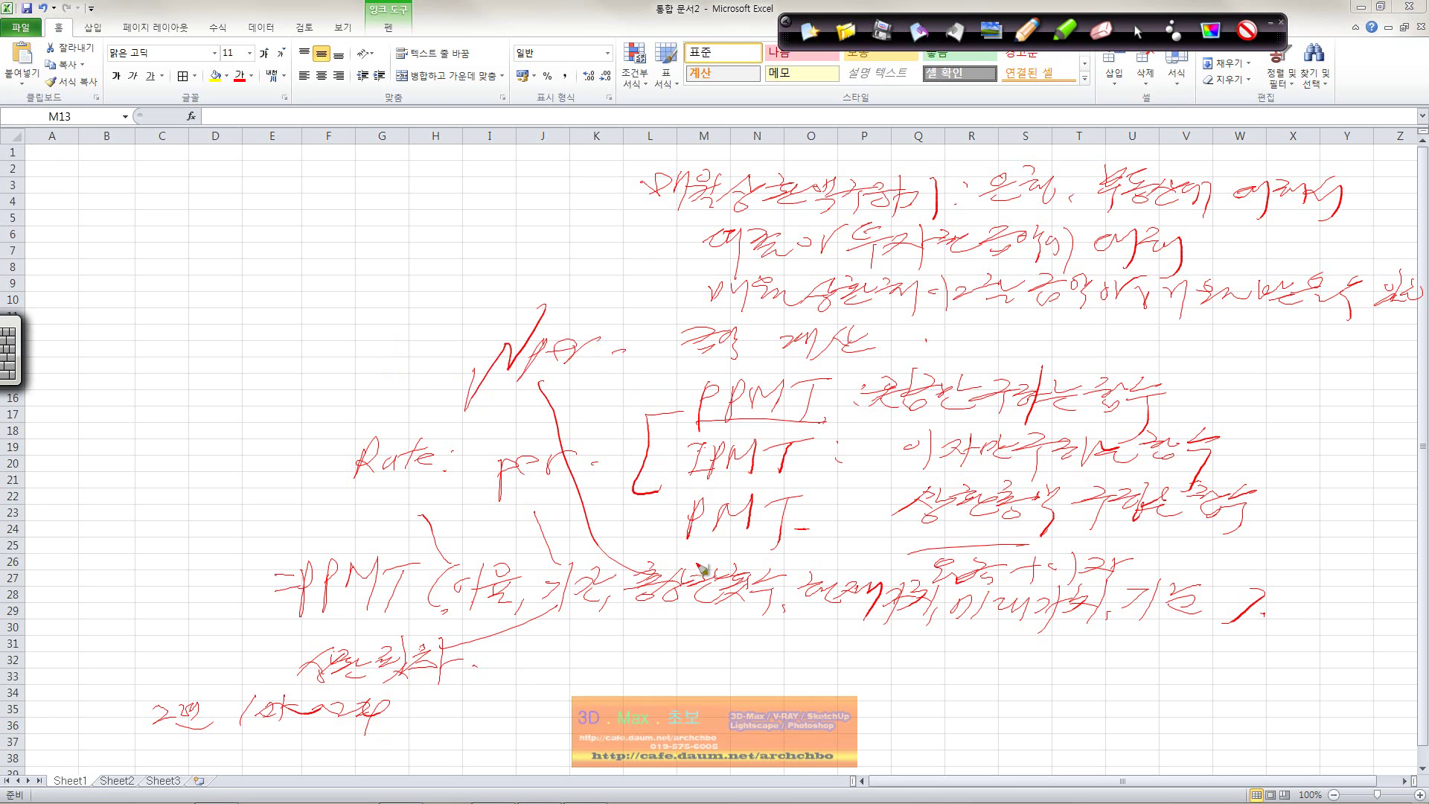
{"action": "left_click_drag", "start_coordinate": [638, 609], "coordinate": [599, 637]}
{"action": "mouse_move", "coordinate": [576, 630]}
{"action": "left_mouse_down"}
{"action": "mouse_move", "coordinate": [561, 640]}
{"action": "mouse_move", "coordinate": [582, 661]}
{"action": "mouse_move", "coordinate": [625, 633]}
{"action": "mouse_move", "coordinate": [674, 639]}
{"action": "mouse_move", "coordinate": [663, 658]}
{"action": "mouse_move", "coordinate": [688, 649]}
{"action": "mouse_move", "coordinate": [681, 661]}
{"action": "left_mouse_up"}
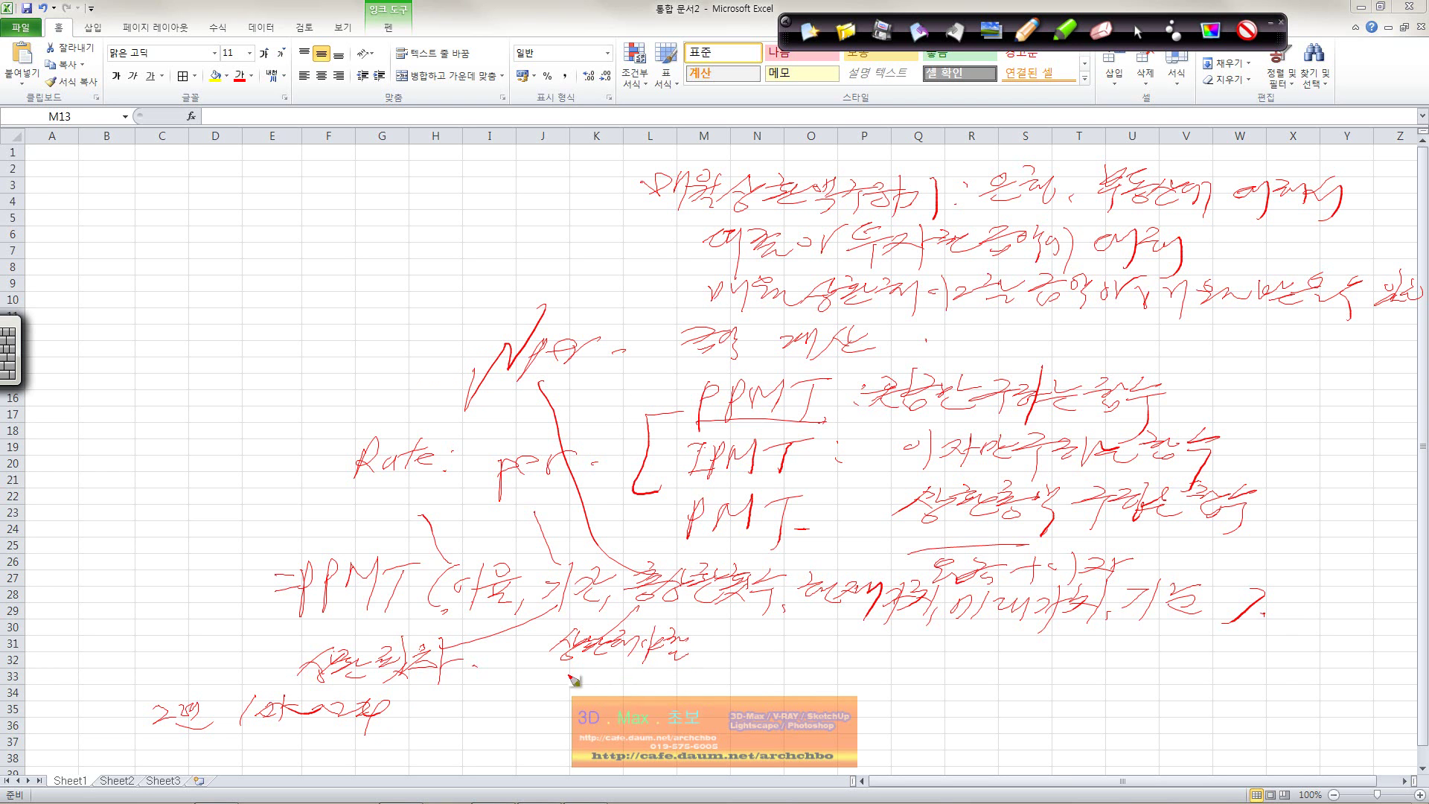
{"action": "mouse_move", "coordinate": [570, 674]}
{"action": "left_mouse_down"}
{"action": "mouse_move", "coordinate": [558, 666]}
{"action": "mouse_move", "coordinate": [562, 695]}
{"action": "mouse_move", "coordinate": [622, 673]}
{"action": "mouse_move", "coordinate": [595, 698]}
{"action": "mouse_move", "coordinate": [634, 696]}
{"action": "mouse_move", "coordinate": [652, 737]}
{"action": "left_mouse_up"}
Link 현재가치 to the label PV and 미래가치 to FV, and draw a circled mark beneath each argument
{"action": "mouse_move", "coordinate": [852, 618]}
{"action": "left_mouse_down"}
{"action": "mouse_move", "coordinate": [834, 634]}
{"action": "mouse_move", "coordinate": [785, 547]}
{"action": "mouse_move", "coordinate": [520, 257]}
{"action": "mouse_move", "coordinate": [476, 258]}
{"action": "mouse_move", "coordinate": [494, 262]}
{"action": "mouse_move", "coordinate": [500, 239]}
{"action": "left_mouse_up"}
{"action": "mouse_move", "coordinate": [508, 220]}
{"action": "left_mouse_down"}
{"action": "mouse_move", "coordinate": [516, 246]}
{"action": "mouse_move", "coordinate": [563, 197]}
{"action": "left_mouse_up"}
{"action": "left_click_drag", "start_coordinate": [1096, 604], "coordinate": [1368, 522]}
{"action": "left_click", "coordinate": [1372, 538]}
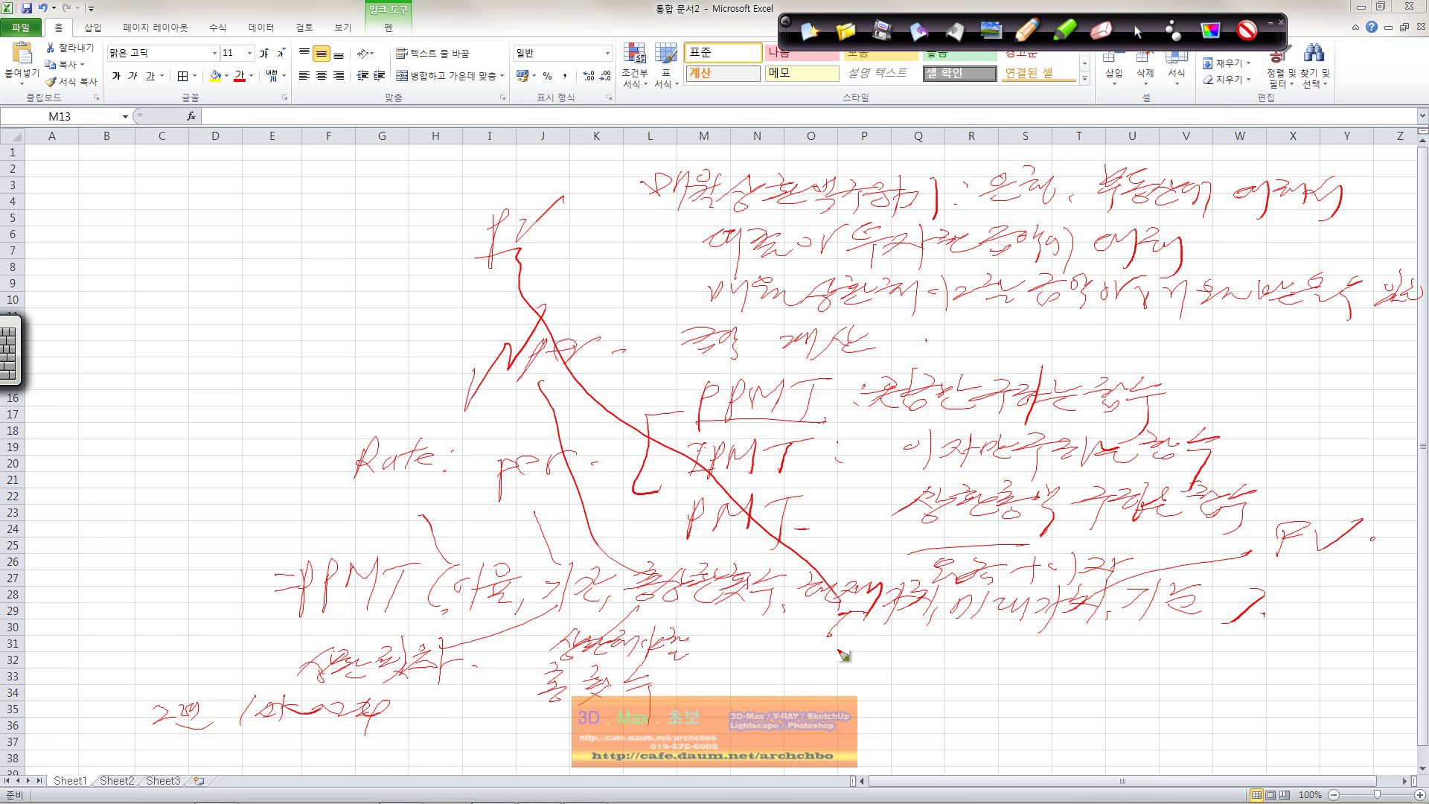
{"action": "left_click_drag", "start_coordinate": [834, 626], "coordinate": [767, 683]}
{"action": "left_click", "coordinate": [853, 674]}
{"action": "mouse_move", "coordinate": [968, 652]}
{"action": "left_mouse_down"}
{"action": "mouse_move", "coordinate": [951, 661]}
{"action": "mouse_move", "coordinate": [985, 670]}
{"action": "left_mouse_up"}
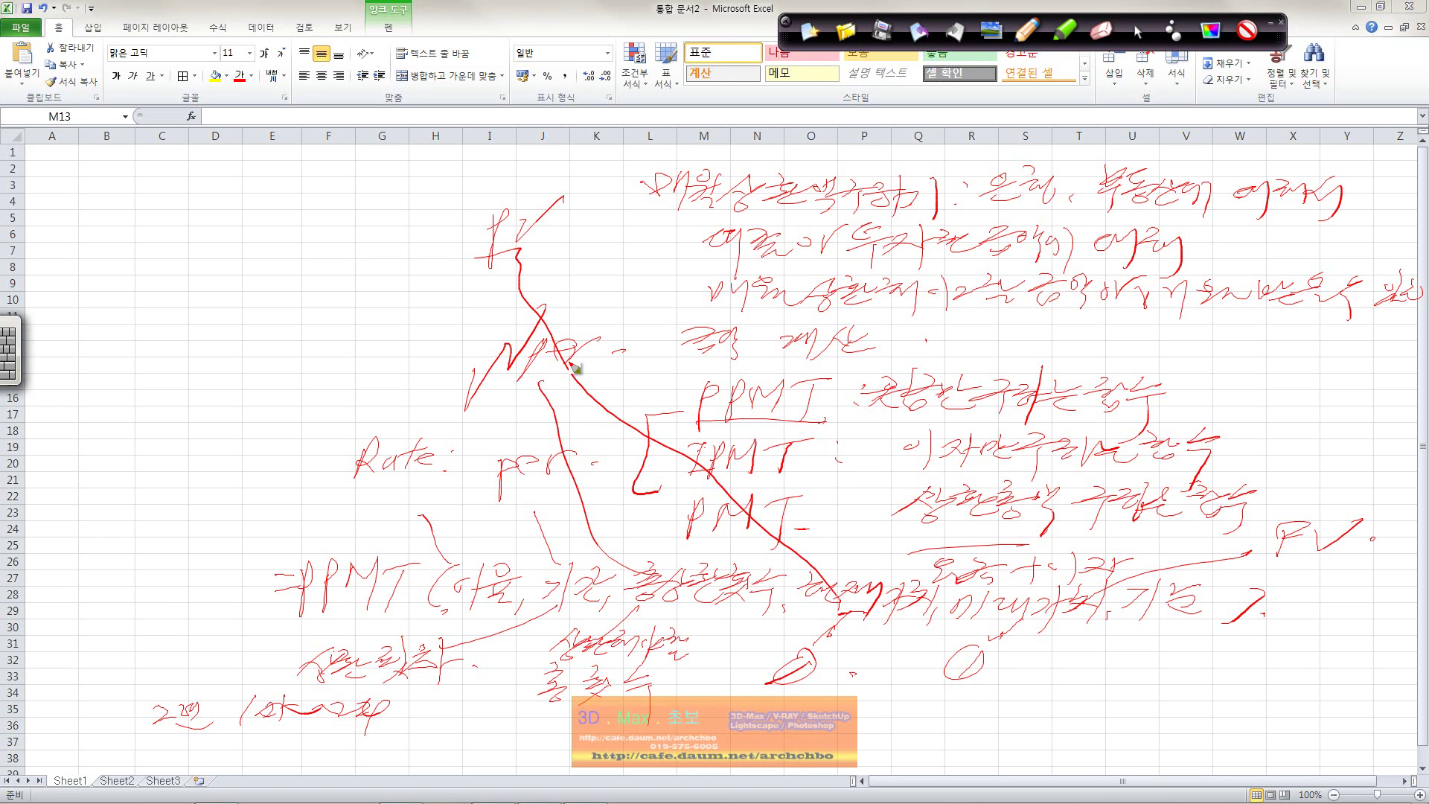
Handwrite a one-year loan example (1년동안 대출 5천) with a five-month line beside the PV label, then underline and circle it
{"action": "mouse_move", "coordinate": [290, 237]}
{"action": "left_mouse_down"}
{"action": "mouse_move", "coordinate": [322, 212]}
{"action": "mouse_move", "coordinate": [332, 221]}
{"action": "left_mouse_up"}
{"action": "mouse_move", "coordinate": [359, 214]}
{"action": "left_mouse_down"}
{"action": "mouse_move", "coordinate": [370, 231]}
{"action": "mouse_move", "coordinate": [377, 215]}
{"action": "mouse_move", "coordinate": [298, 237]}
{"action": "left_mouse_up"}
{"action": "mouse_move", "coordinate": [277, 289]}
{"action": "left_mouse_down"}
{"action": "mouse_move", "coordinate": [297, 264]}
{"action": "mouse_move", "coordinate": [324, 285]}
{"action": "mouse_move", "coordinate": [441, 259]}
{"action": "mouse_move", "coordinate": [467, 306]}
{"action": "mouse_move", "coordinate": [492, 292]}
{"action": "mouse_move", "coordinate": [480, 303]}
{"action": "mouse_move", "coordinate": [553, 305]}
{"action": "left_mouse_up"}
{"action": "mouse_move", "coordinate": [288, 321]}
{"action": "left_mouse_down"}
{"action": "mouse_move", "coordinate": [376, 350]}
{"action": "mouse_move", "coordinate": [432, 353]}
{"action": "mouse_move", "coordinate": [415, 328]}
{"action": "mouse_move", "coordinate": [406, 335]}
{"action": "mouse_move", "coordinate": [450, 323]}
{"action": "mouse_move", "coordinate": [480, 339]}
{"action": "left_mouse_up"}
{"action": "left_click_drag", "start_coordinate": [245, 367], "coordinate": [532, 349]}
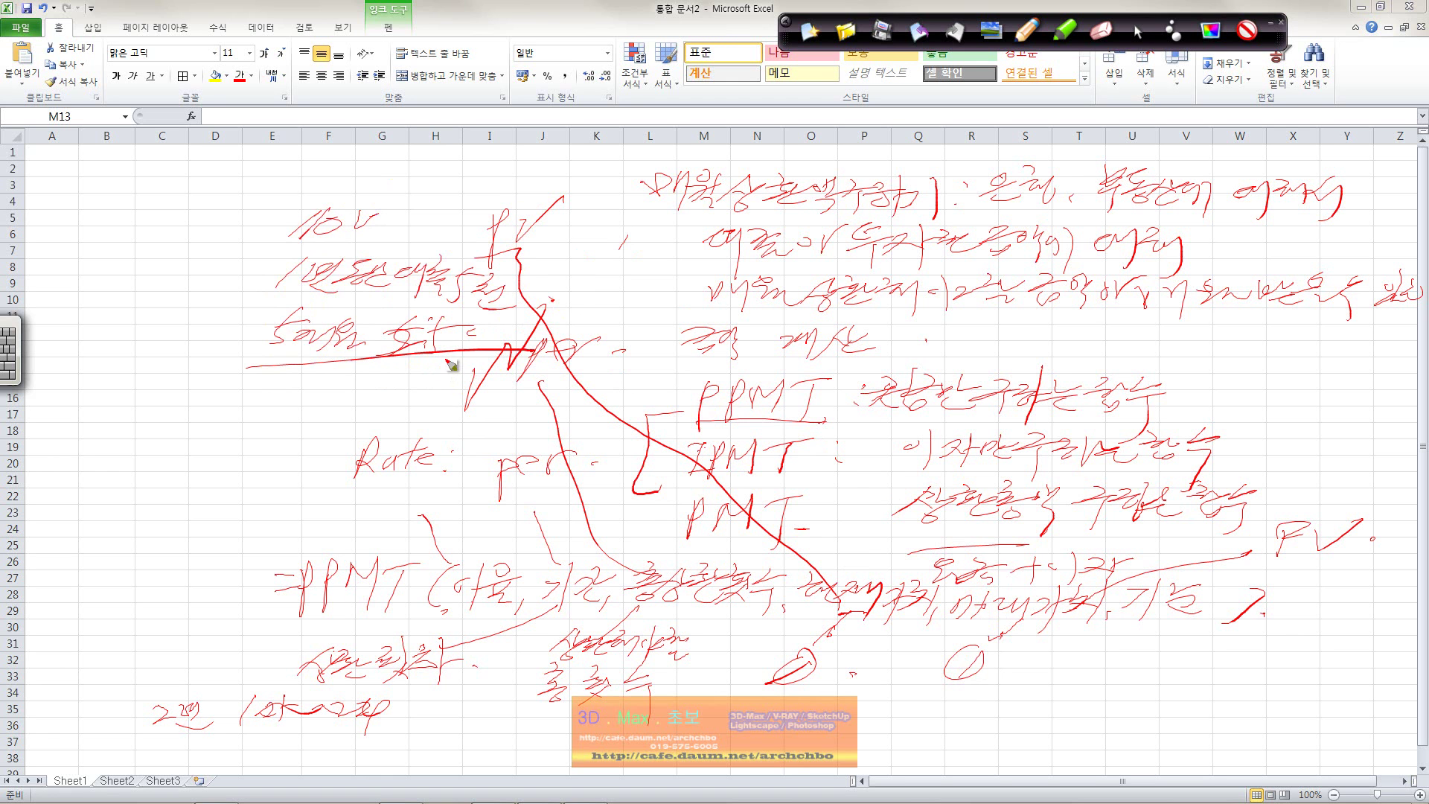
{"action": "mouse_move", "coordinate": [431, 362]}
{"action": "left_mouse_down"}
{"action": "mouse_move", "coordinate": [343, 361]}
{"action": "mouse_move", "coordinate": [498, 359]}
{"action": "left_mouse_up"}
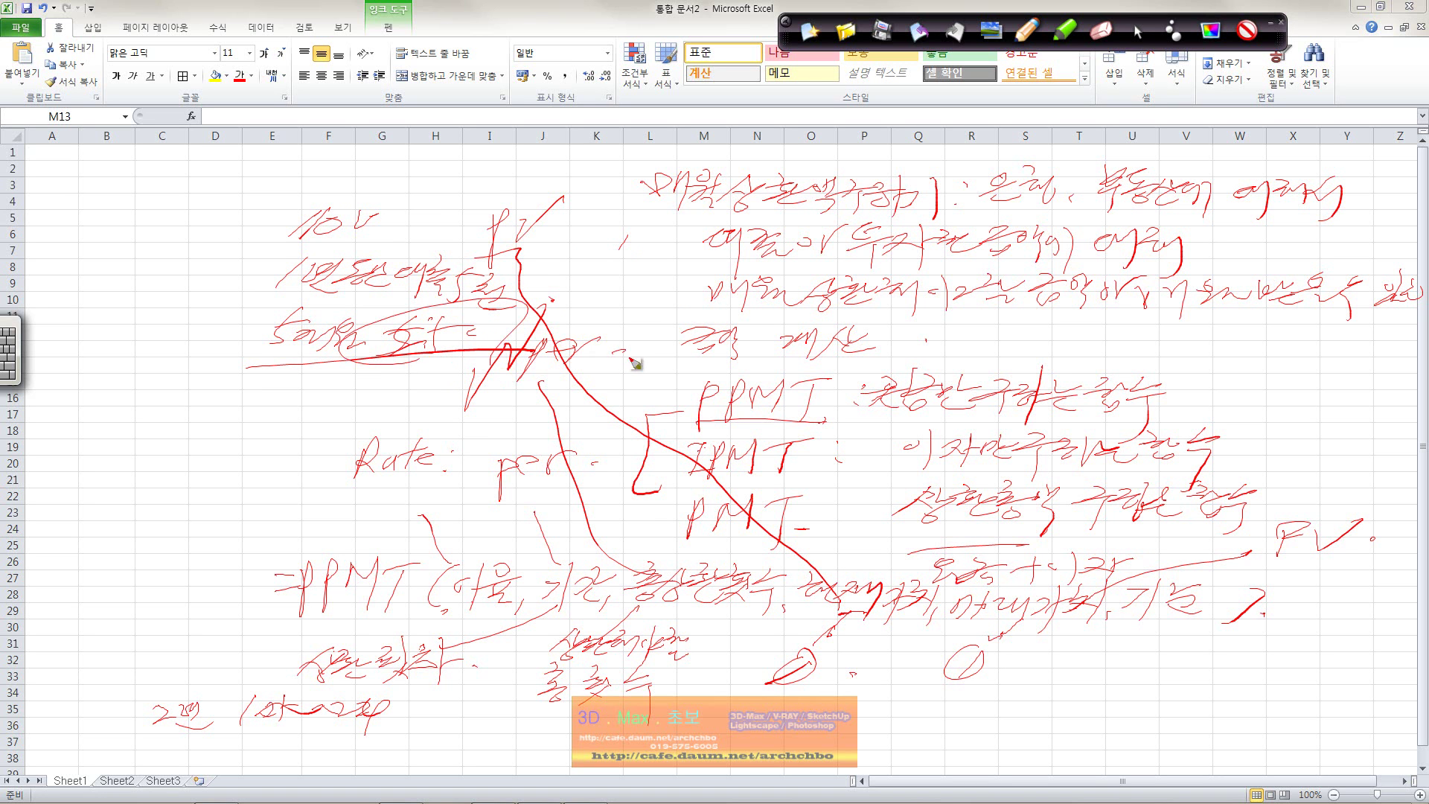
Label the 기준 argument as Type, describe it as the payment time (지불하는시점), and bracket the options 0 and 1
{"action": "mouse_move", "coordinate": [1165, 622]}
{"action": "left_mouse_down"}
{"action": "mouse_move", "coordinate": [1125, 662]}
{"action": "mouse_move", "coordinate": [1176, 670]}
{"action": "mouse_move", "coordinate": [1226, 644]}
{"action": "left_mouse_up"}
{"action": "left_click", "coordinate": [1246, 649]}
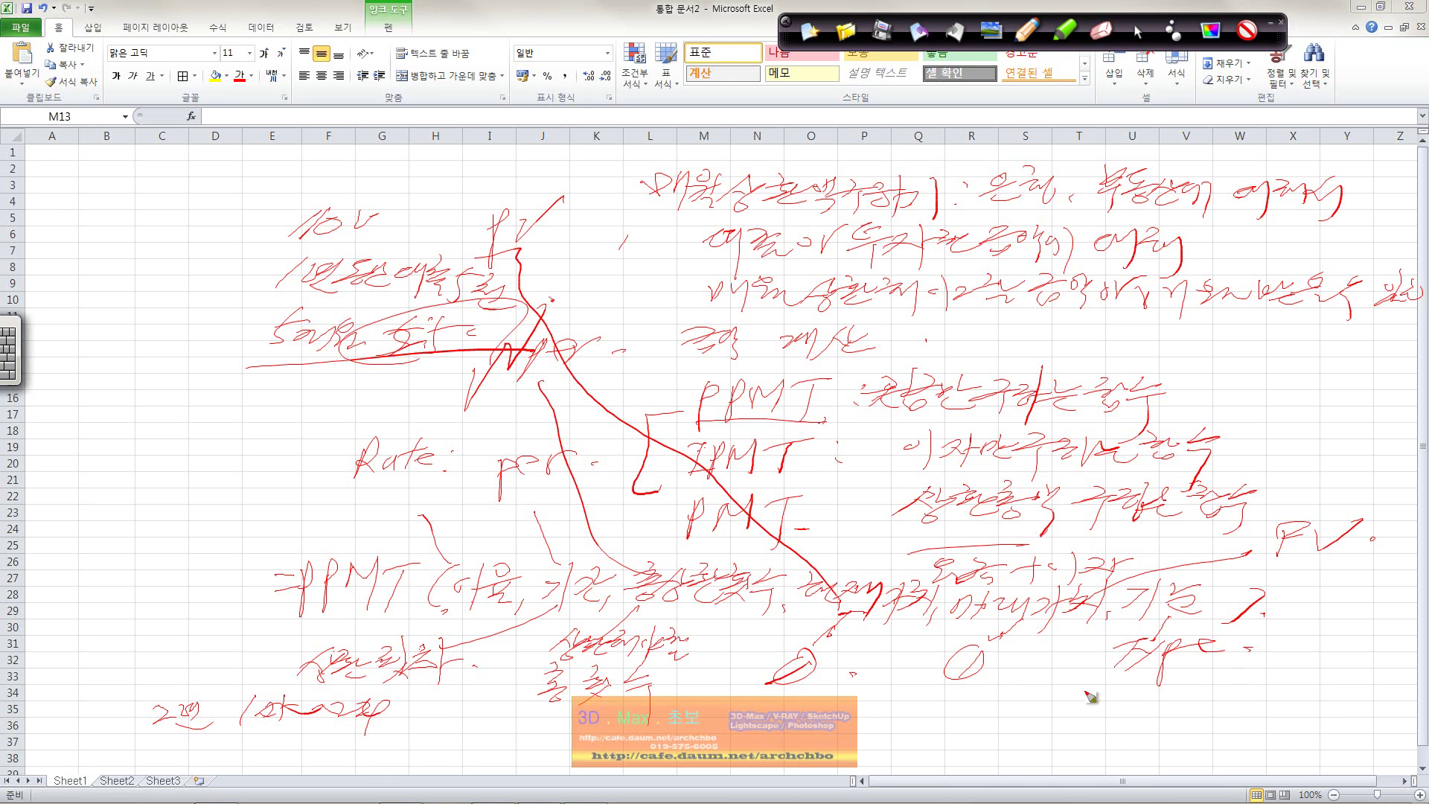
{"action": "mouse_move", "coordinate": [1013, 690]}
{"action": "left_mouse_down"}
{"action": "mouse_move", "coordinate": [1031, 710]}
{"action": "mouse_move", "coordinate": [1062, 680]}
{"action": "mouse_move", "coordinate": [1059, 705]}
{"action": "mouse_move", "coordinate": [1174, 689]}
{"action": "mouse_move", "coordinate": [1208, 709]}
{"action": "left_mouse_up"}
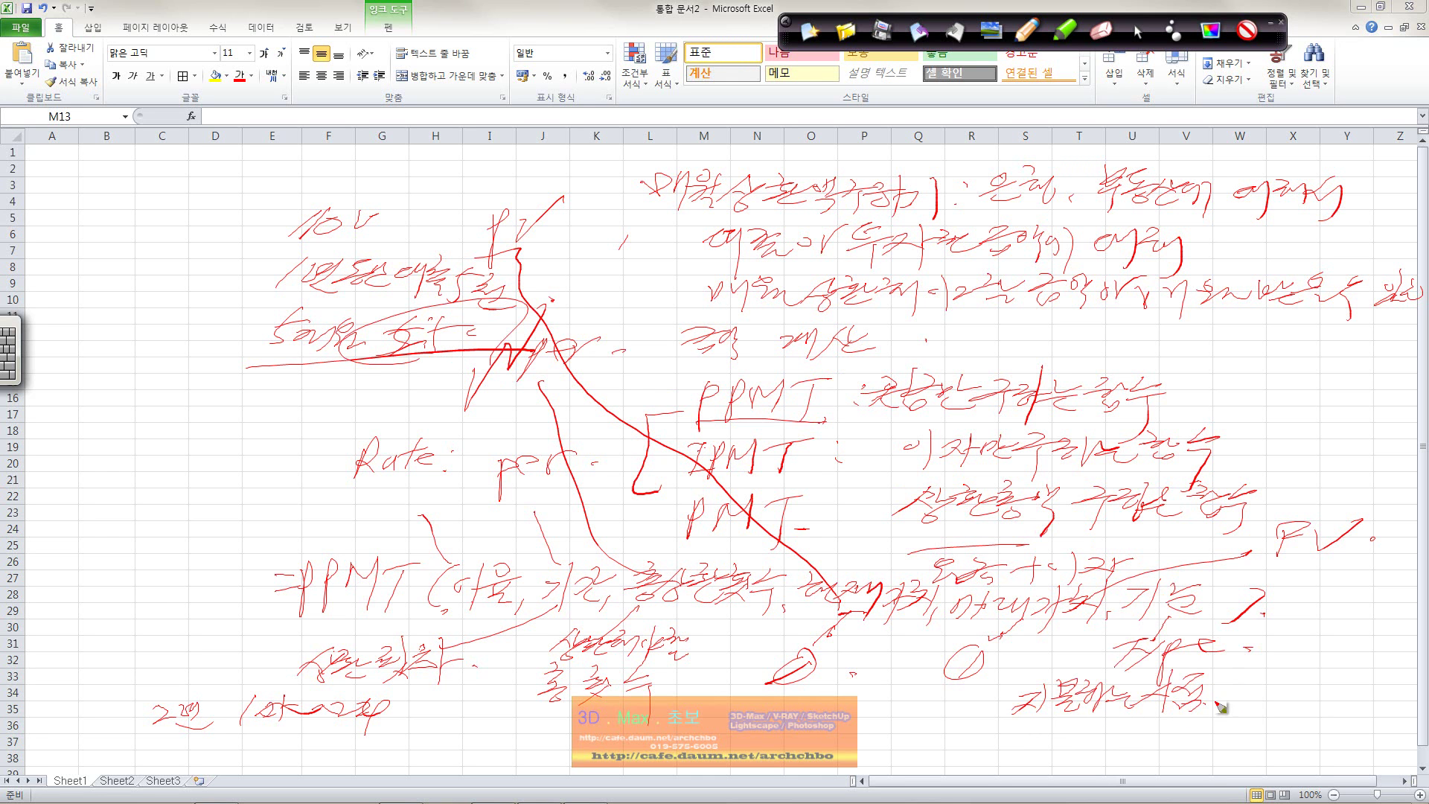
{"action": "mouse_move", "coordinate": [1258, 660]}
{"action": "left_mouse_down"}
{"action": "mouse_move", "coordinate": [1230, 670]}
{"action": "mouse_move", "coordinate": [1254, 713]}
{"action": "left_mouse_up"}
{"action": "left_click_drag", "start_coordinate": [1301, 638], "coordinate": [1299, 641]}
{"action": "left_click_drag", "start_coordinate": [1286, 695], "coordinate": [1267, 723]}
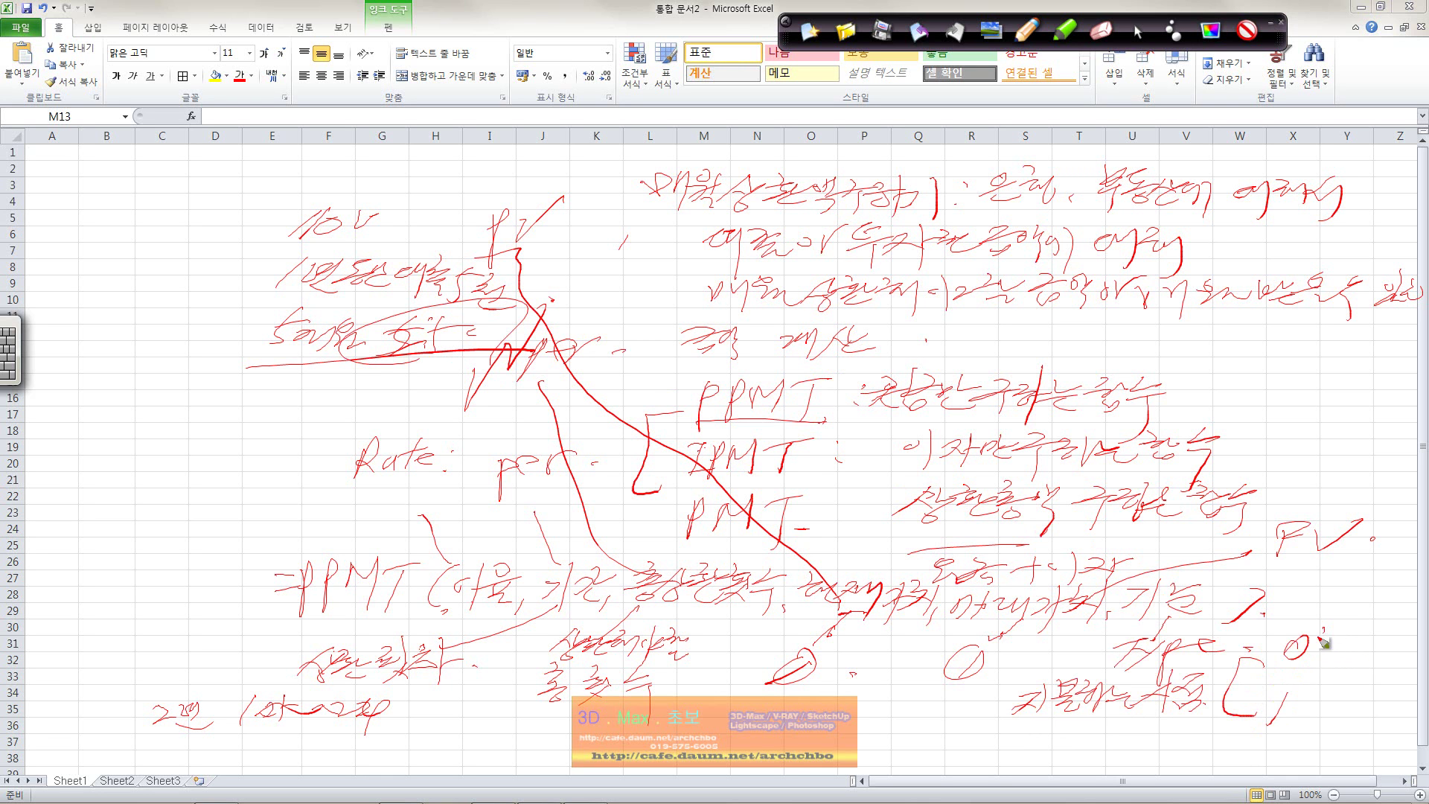
Describe Type option 0 as omitted or end of period (기말) and option 1 as beginning of period (기초)
{"action": "mouse_move", "coordinate": [1326, 638]}
{"action": "left_mouse_down"}
{"action": "mouse_move", "coordinate": [1397, 620]}
{"action": "mouse_move", "coordinate": [1402, 643]}
{"action": "left_mouse_up"}
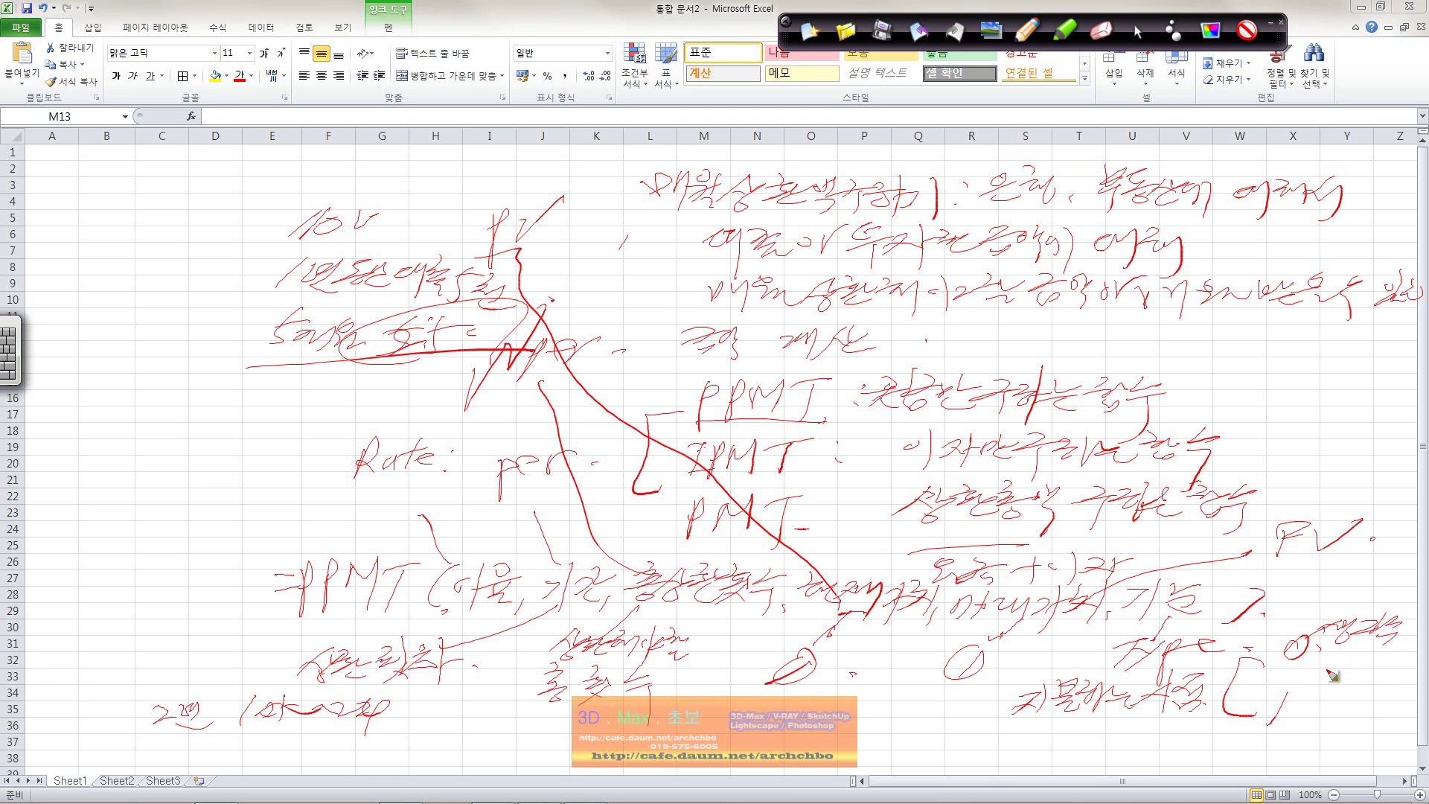
{"action": "mouse_move", "coordinate": [1332, 673]}
{"action": "left_mouse_down"}
{"action": "mouse_move", "coordinate": [1338, 698]}
{"action": "mouse_move", "coordinate": [1383, 689]}
{"action": "mouse_move", "coordinate": [1323, 733]}
{"action": "mouse_move", "coordinate": [1349, 736]}
{"action": "left_mouse_up"}
{"action": "left_click_drag", "start_coordinate": [1353, 716], "coordinate": [1402, 722]}
{"action": "mouse_move", "coordinate": [1312, 729]}
{"action": "left_mouse_down"}
{"action": "mouse_move", "coordinate": [1337, 748]}
{"action": "mouse_move", "coordinate": [1378, 747]}
{"action": "left_mouse_up"}
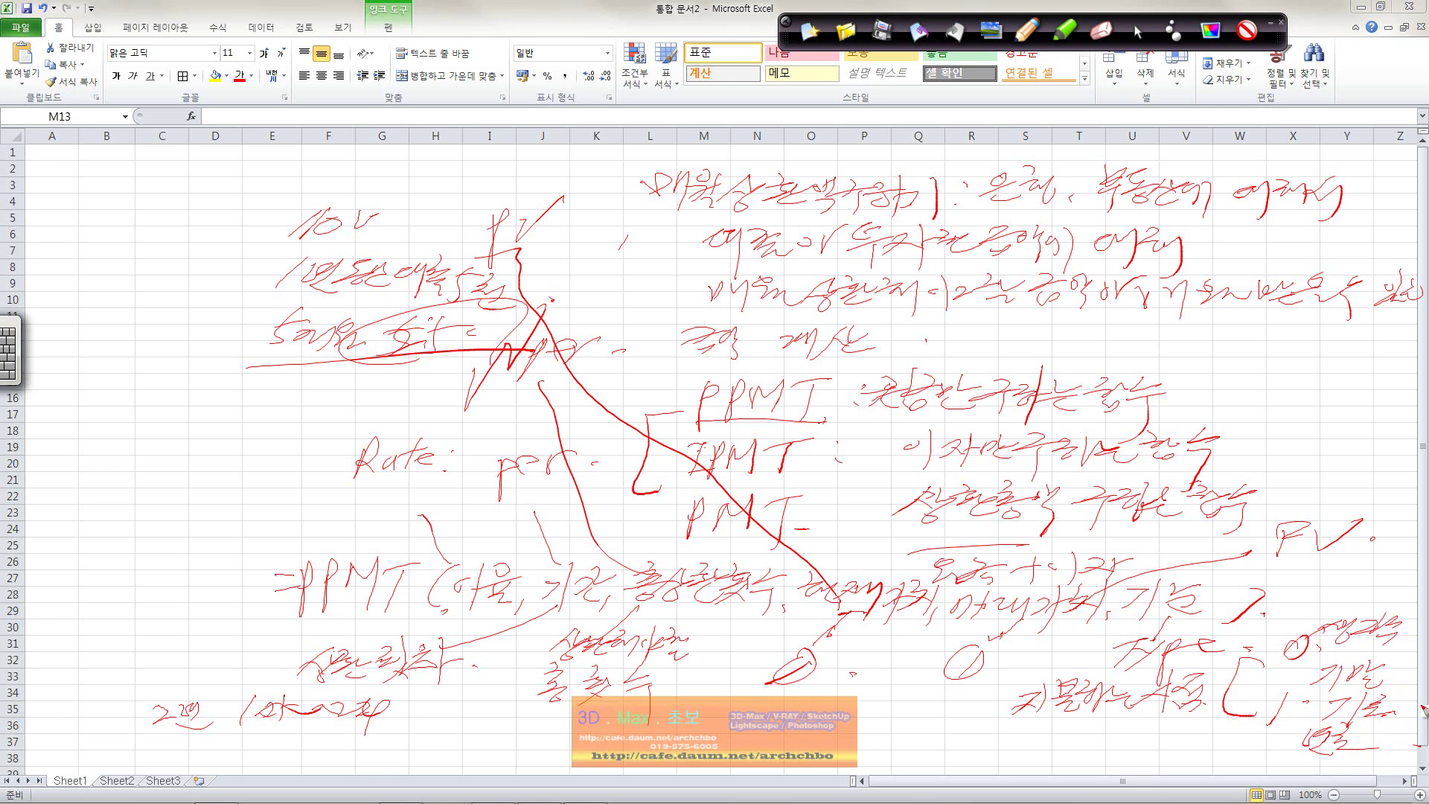
Underline the handwritten description beside PPMT
{"action": "left_click", "coordinate": [1138, 37]}
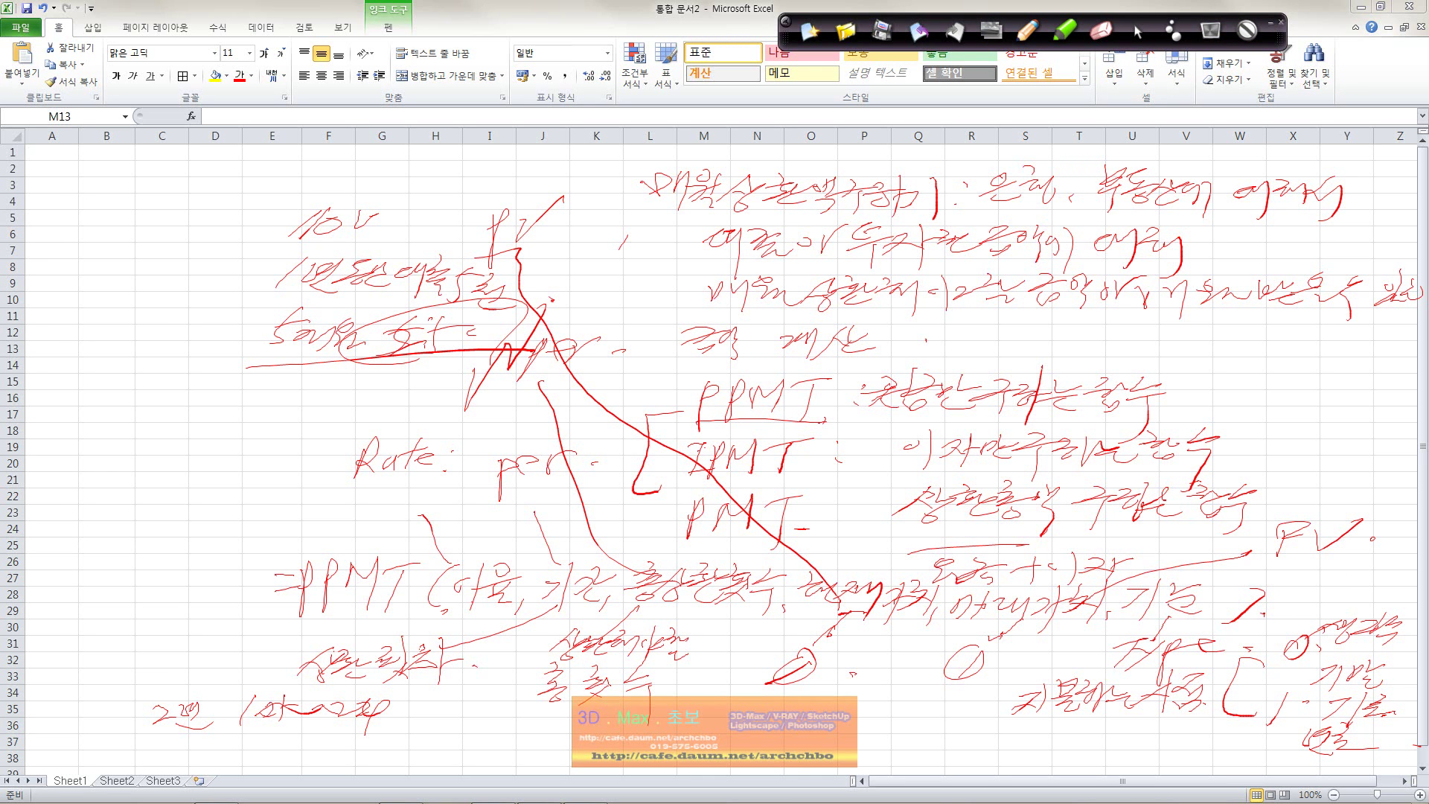
{"action": "left_click", "coordinate": [1101, 31]}
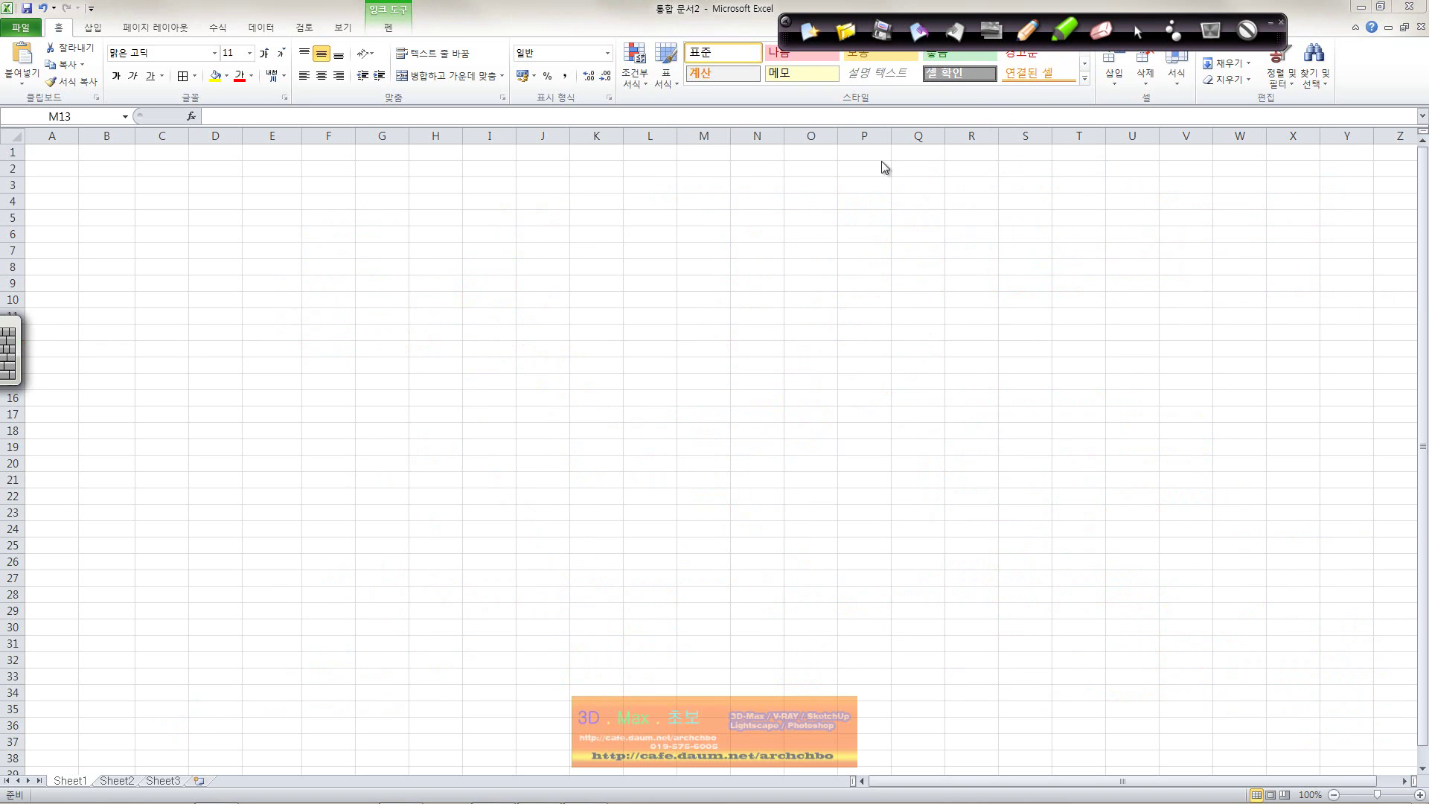
{"action": "left_click_drag", "start_coordinate": [873, 421], "coordinate": [1137, 412]}
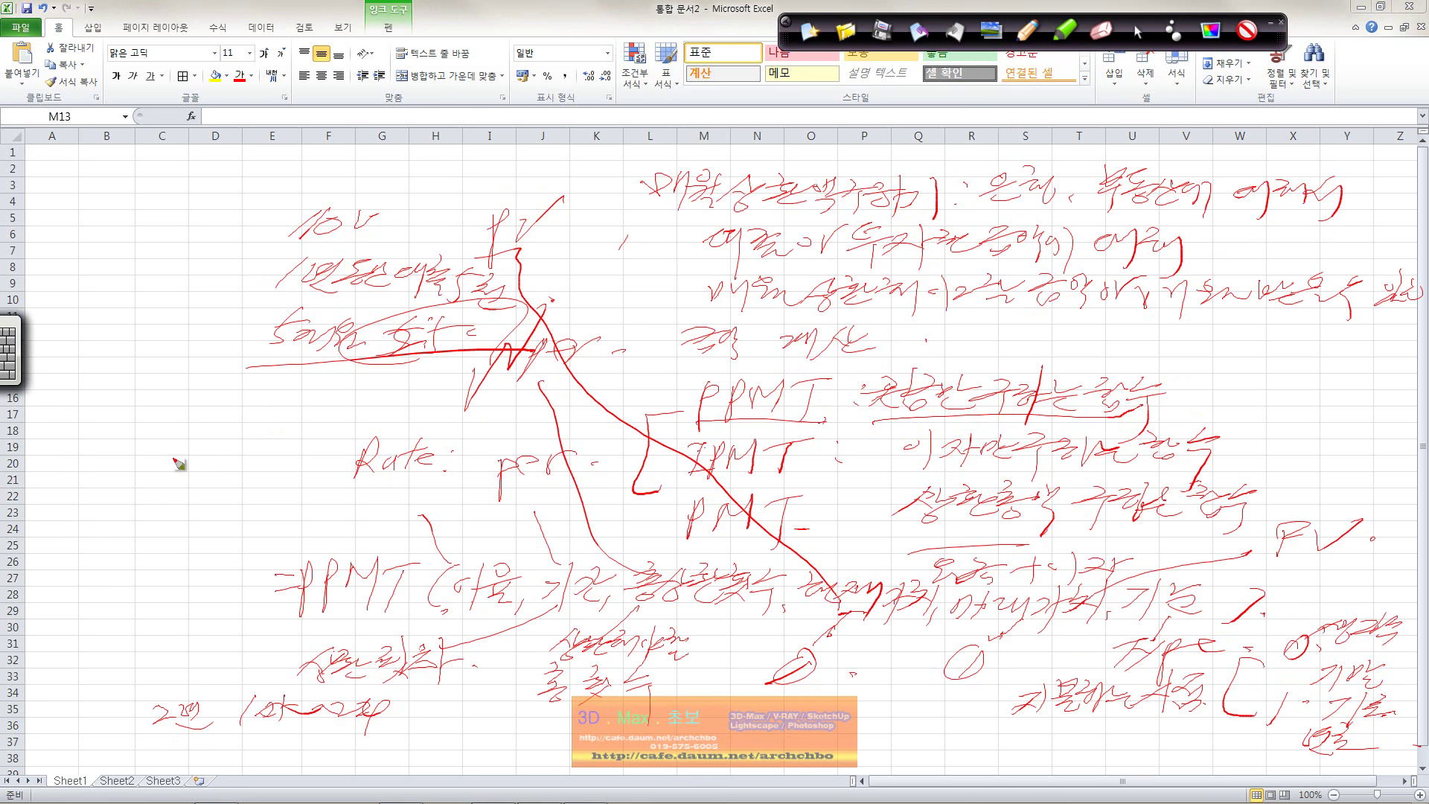
Handwrite the house-purchase example beside the syntax: a loan of 1억5천 and an interest rate (이율) of 7.5%
{"action": "left_click", "coordinate": [55, 495]}
{"action": "mouse_move", "coordinate": [41, 530]}
{"action": "left_mouse_down"}
{"action": "mouse_move", "coordinate": [71, 523]}
{"action": "mouse_move", "coordinate": [66, 550]}
{"action": "mouse_move", "coordinate": [97, 532]}
{"action": "mouse_move", "coordinate": [97, 550]}
{"action": "mouse_move", "coordinate": [138, 514]}
{"action": "mouse_move", "coordinate": [141, 543]}
{"action": "mouse_move", "coordinate": [166, 536]}
{"action": "mouse_move", "coordinate": [159, 551]}
{"action": "mouse_move", "coordinate": [201, 515]}
{"action": "mouse_move", "coordinate": [199, 538]}
{"action": "mouse_move", "coordinate": [253, 521]}
{"action": "mouse_move", "coordinate": [262, 542]}
{"action": "mouse_move", "coordinate": [320, 547]}
{"action": "mouse_move", "coordinate": [353, 525]}
{"action": "mouse_move", "coordinate": [365, 547]}
{"action": "mouse_move", "coordinate": [402, 525]}
{"action": "left_mouse_up"}
{"action": "left_click_drag", "start_coordinate": [42, 578], "coordinate": [69, 602]}
{"action": "mouse_move", "coordinate": [84, 566]}
{"action": "left_mouse_down"}
{"action": "mouse_move", "coordinate": [152, 595]}
{"action": "mouse_move", "coordinate": [228, 585]}
{"action": "left_mouse_up"}
{"action": "left_click", "coordinate": [197, 590]}
{"action": "left_click_drag", "start_coordinate": [242, 573], "coordinate": [224, 596]}
{"action": "left_click_drag", "start_coordinate": [236, 585], "coordinate": [249, 593]}
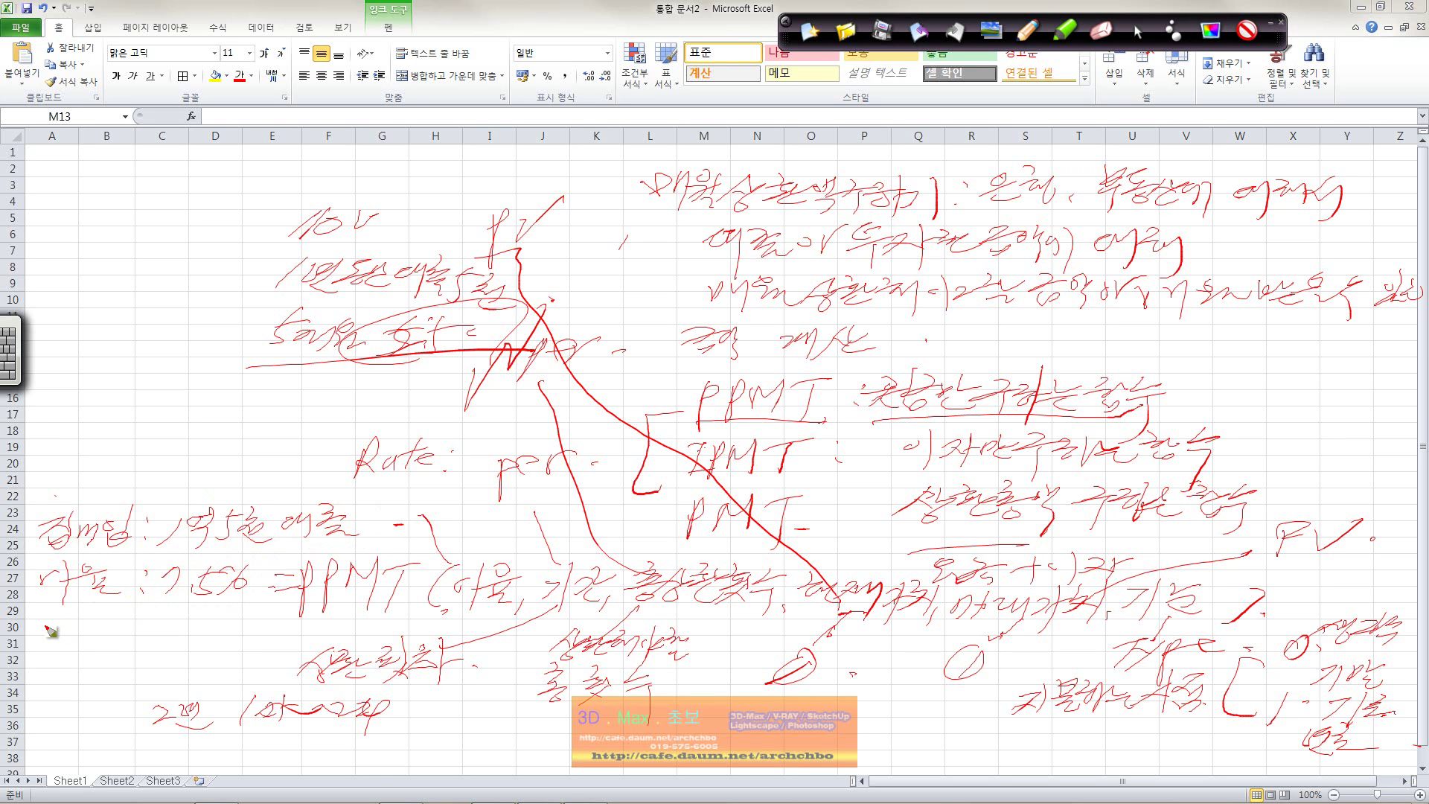
Complete the loan example with a term of 3년, repaid over 36개월, and a note that the principal (원금) is wanted
{"action": "mouse_move", "coordinate": [46, 627]}
{"action": "left_mouse_down"}
{"action": "mouse_move", "coordinate": [43, 656]}
{"action": "mouse_move", "coordinate": [165, 648]}
{"action": "mouse_move", "coordinate": [220, 624]}
{"action": "mouse_move", "coordinate": [246, 649]}
{"action": "mouse_move", "coordinate": [267, 629]}
{"action": "mouse_move", "coordinate": [313, 640]}
{"action": "left_mouse_up"}
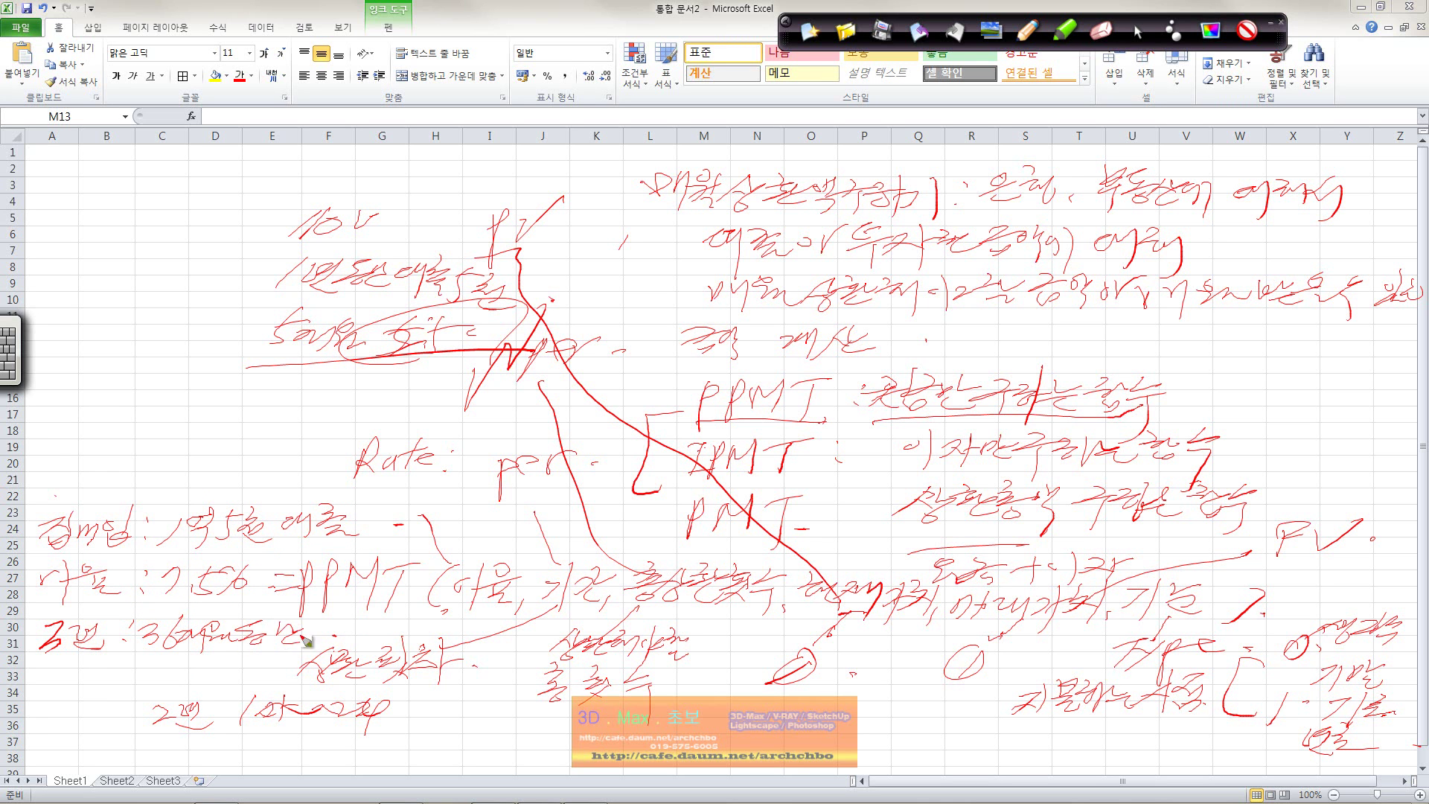
{"action": "mouse_move", "coordinate": [119, 658]}
{"action": "left_mouse_down"}
{"action": "mouse_move", "coordinate": [214, 661]}
{"action": "mouse_move", "coordinate": [198, 669]}
{"action": "left_mouse_up"}
{"action": "mouse_move", "coordinate": [54, 704]}
{"action": "left_mouse_down"}
{"action": "mouse_move", "coordinate": [75, 729]}
{"action": "mouse_move", "coordinate": [147, 756]}
{"action": "left_mouse_up"}
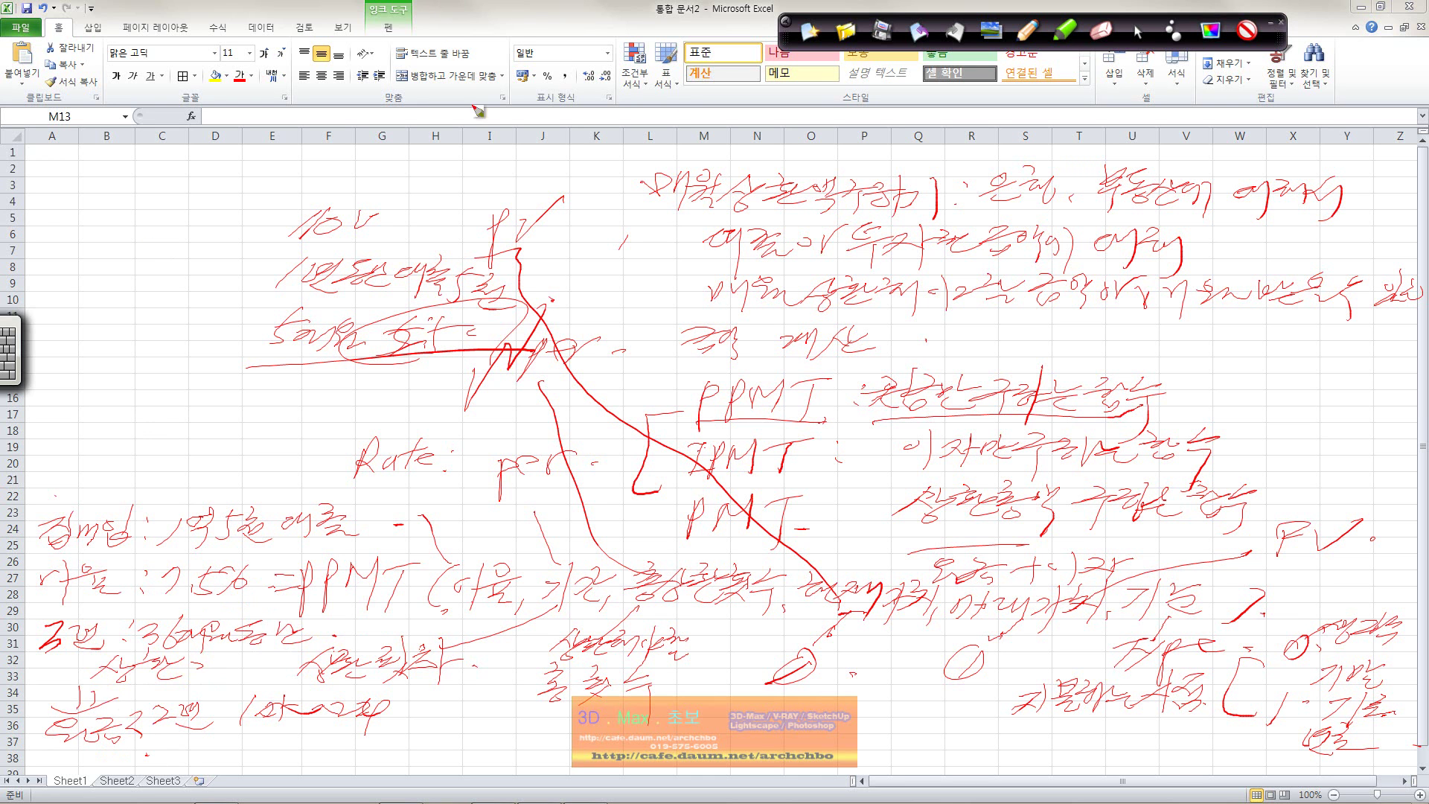
Clear the handwritten notes from the sheet, then search the functions for ppmt and insert PPMT into cell M13
{"action": "left_click", "coordinate": [810, 31]}
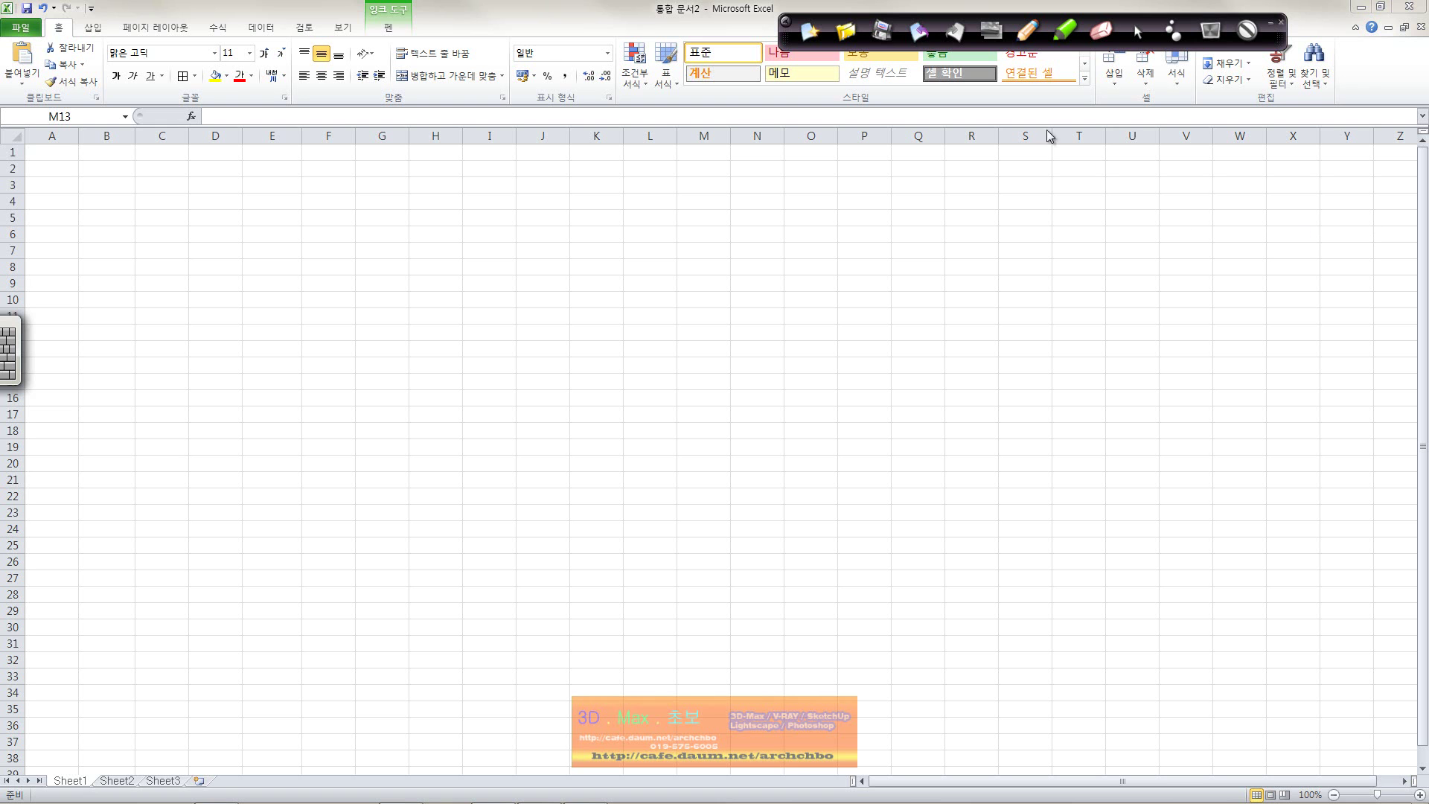
{"action": "left_click", "coordinate": [191, 116]}
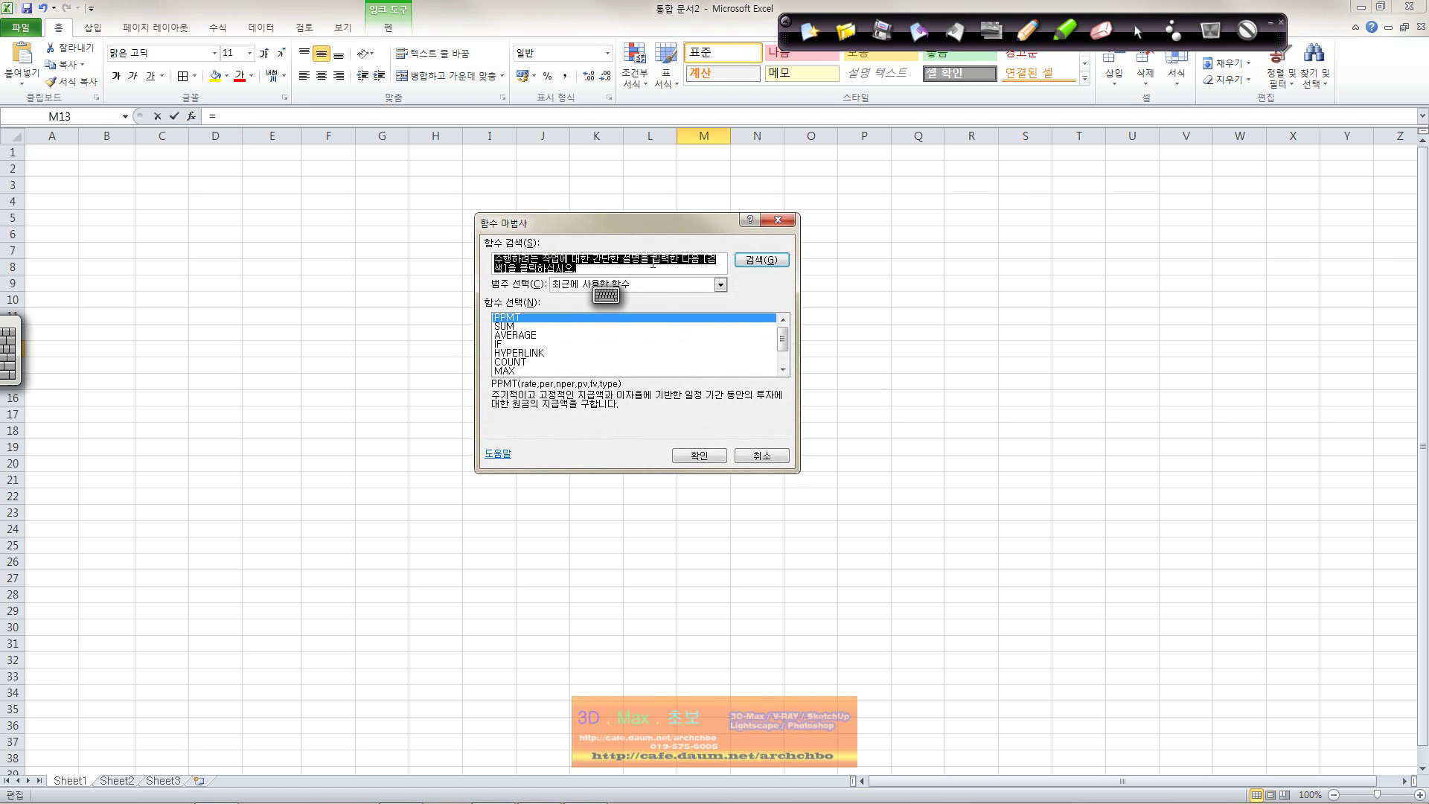
{"action": "type", "text": "ppmt"}
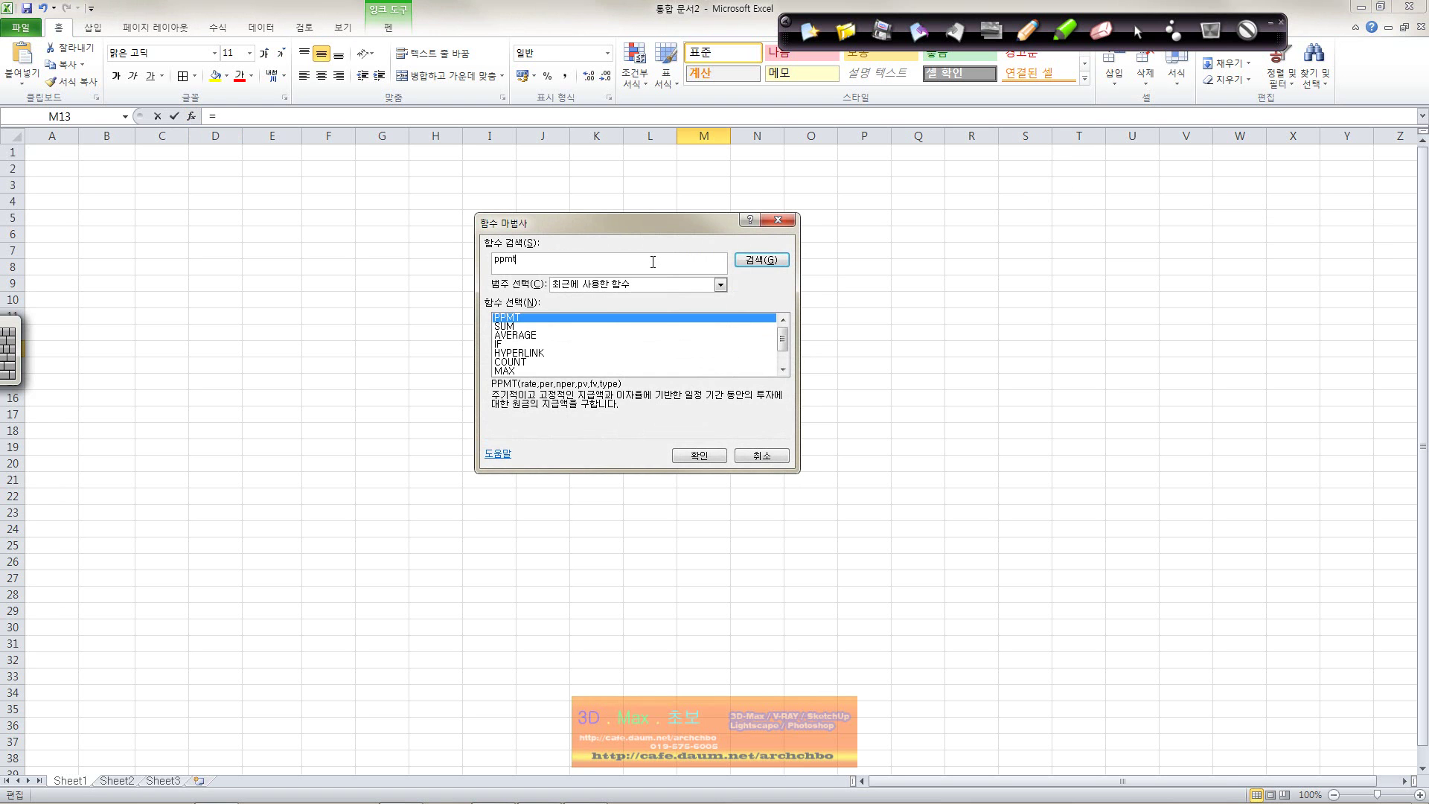
{"action": "key", "text": "Return"}
{"action": "left_click", "coordinate": [698, 455]}
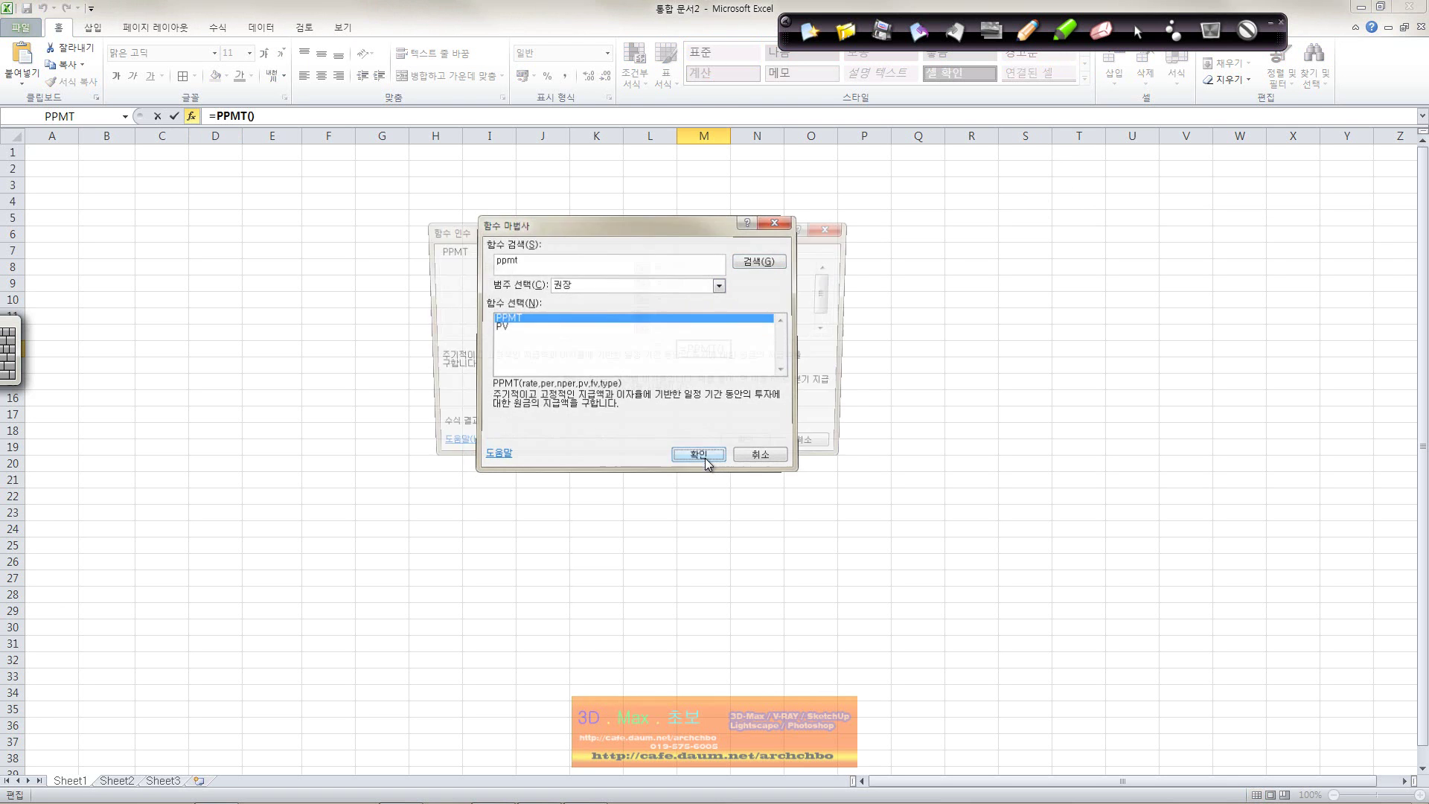
Open the PPMT help and handwrite the argument notes rate: 이율, per: 기간, nper: 총상환횟수, pv: 현재가치 and FV: 미래가치 beside it
{"action": "left_click", "coordinate": [450, 447]}
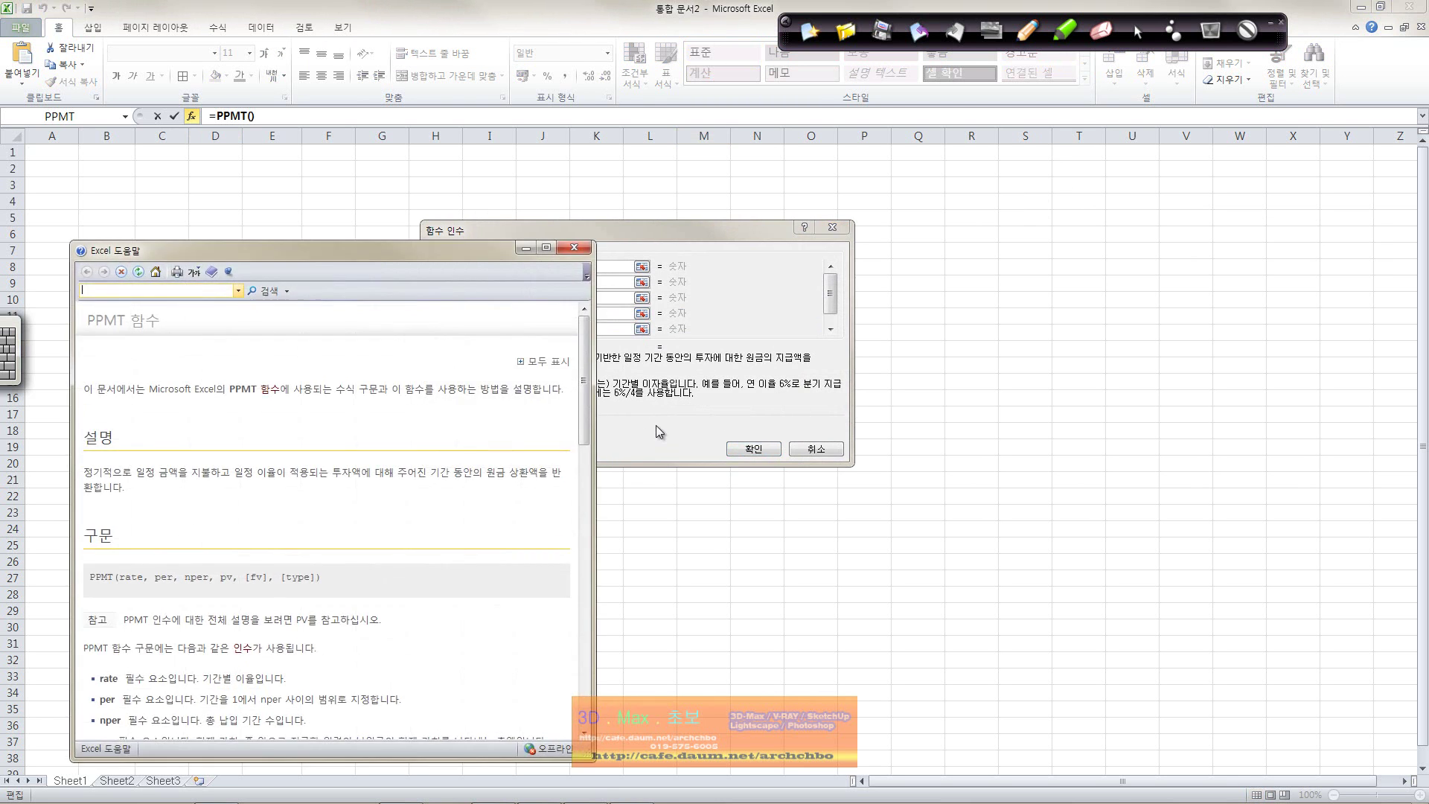
{"action": "left_click_drag", "start_coordinate": [457, 252], "coordinate": [636, 167]}
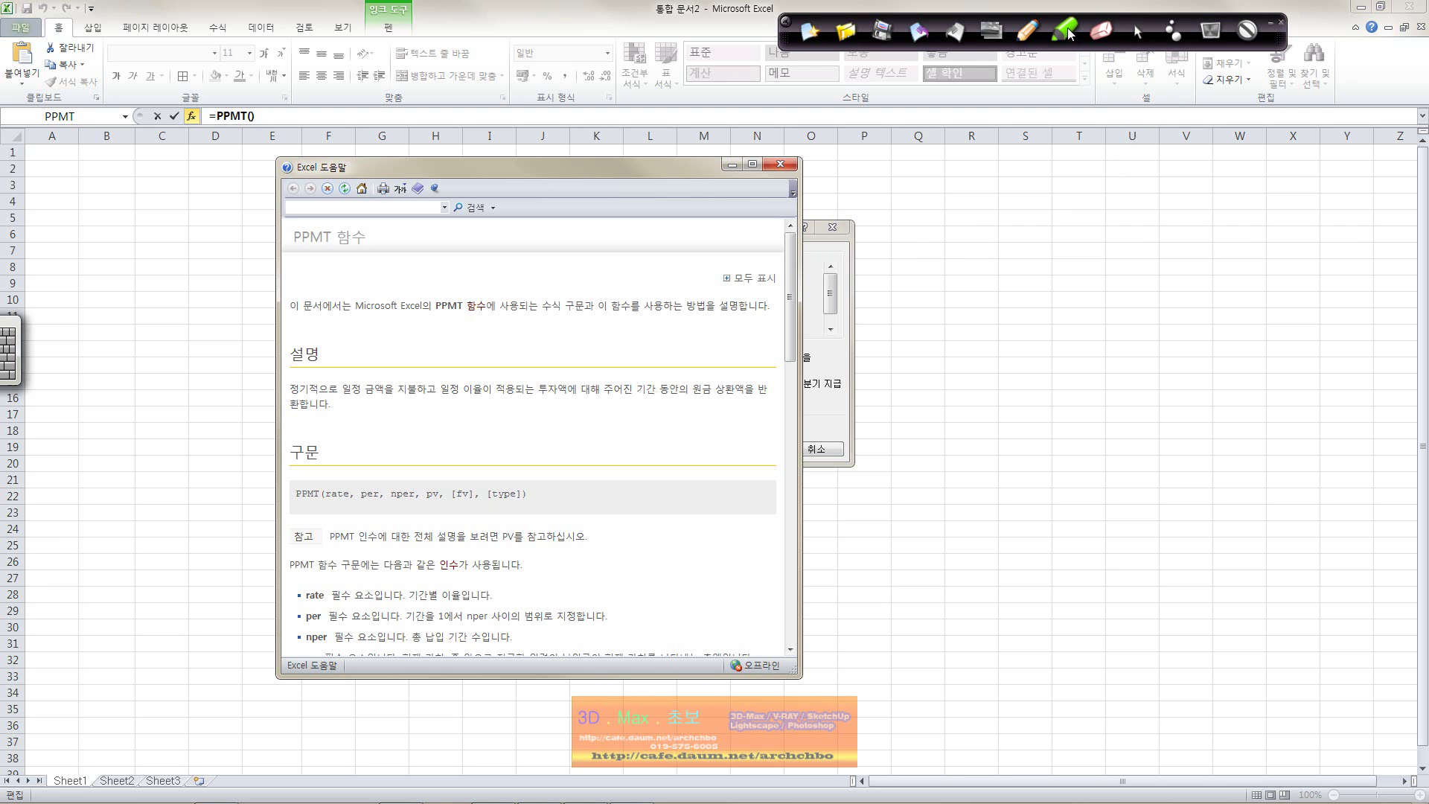
{"action": "left_click", "coordinate": [1031, 34]}
{"action": "left_click_drag", "start_coordinate": [949, 171], "coordinate": [1096, 197]}
{"action": "mouse_move", "coordinate": [955, 213]}
{"action": "left_mouse_down"}
{"action": "mouse_move", "coordinate": [1120, 210]}
{"action": "mouse_move", "coordinate": [1127, 225]}
{"action": "left_mouse_up"}
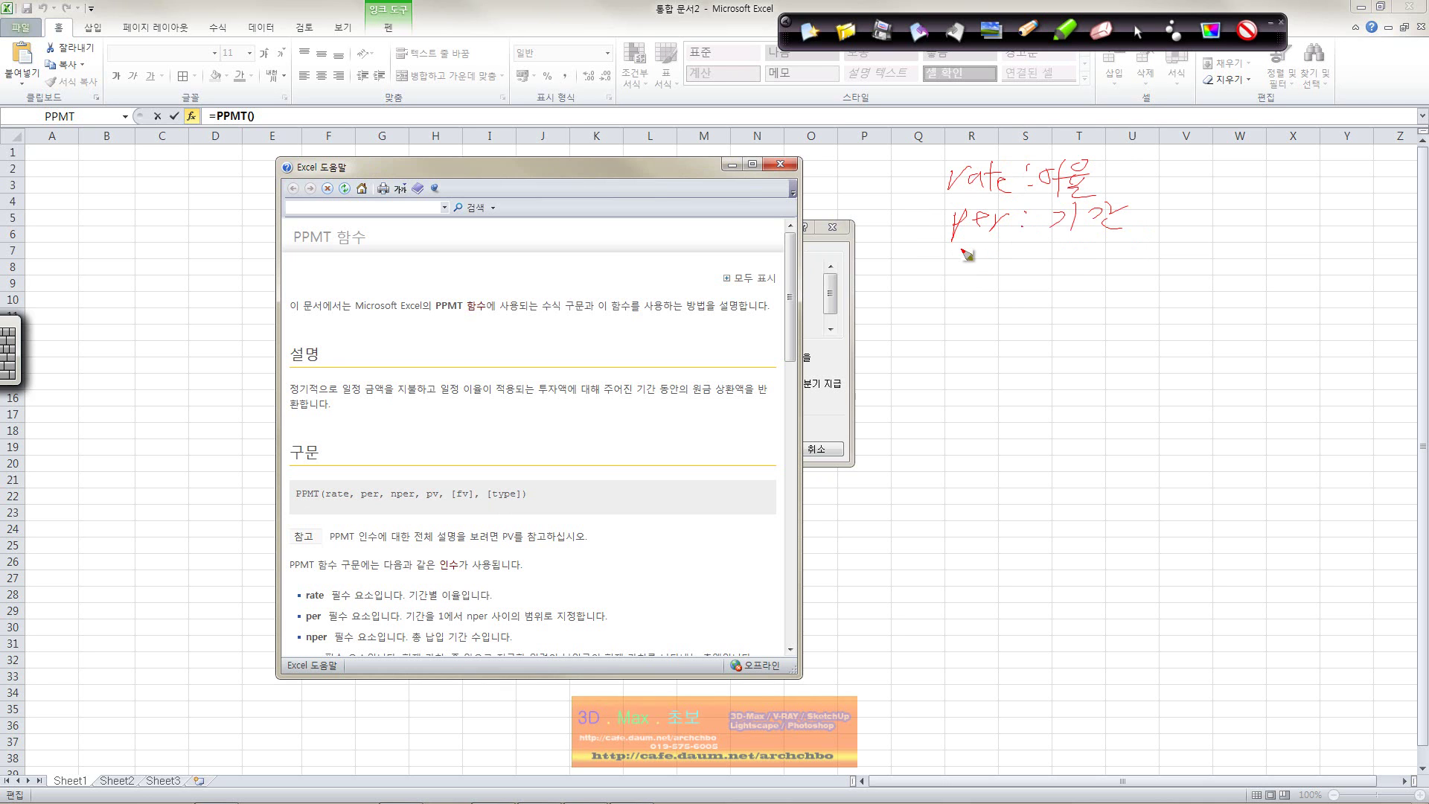
{"action": "mouse_move", "coordinate": [956, 257]}
{"action": "left_mouse_down"}
{"action": "mouse_move", "coordinate": [1109, 254]}
{"action": "mouse_move", "coordinate": [1119, 270]}
{"action": "mouse_move", "coordinate": [1146, 256]}
{"action": "mouse_move", "coordinate": [1161, 273]}
{"action": "mouse_move", "coordinate": [1252, 246]}
{"action": "mouse_move", "coordinate": [1235, 274]}
{"action": "left_mouse_up"}
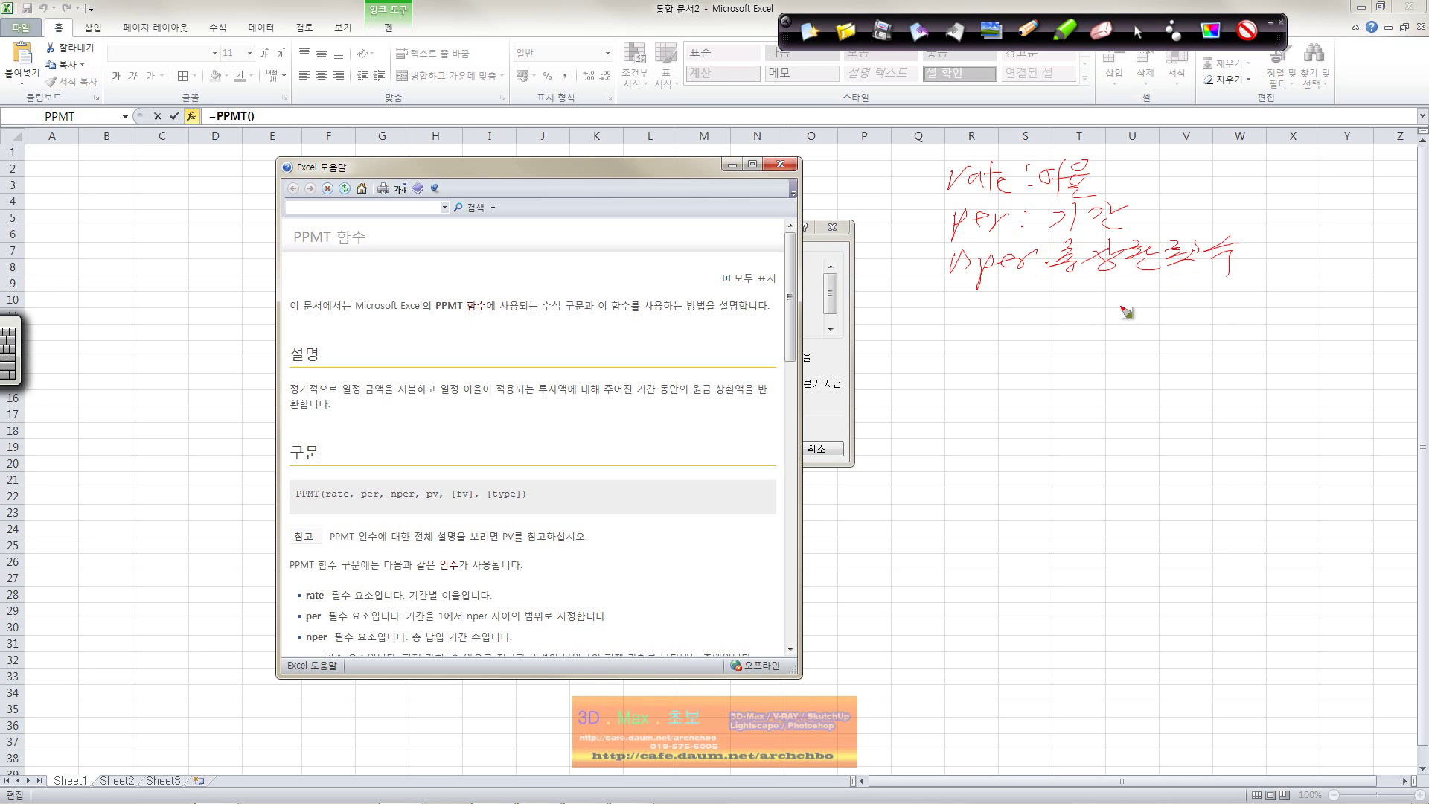
{"action": "mouse_move", "coordinate": [962, 301]}
{"action": "left_mouse_down"}
{"action": "mouse_move", "coordinate": [1024, 309]}
{"action": "mouse_move", "coordinate": [1050, 295]}
{"action": "mouse_move", "coordinate": [1066, 313]}
{"action": "mouse_move", "coordinate": [1180, 300]}
{"action": "left_mouse_up"}
{"action": "mouse_move", "coordinate": [964, 344]}
{"action": "left_mouse_down"}
{"action": "mouse_move", "coordinate": [1168, 335]}
{"action": "mouse_move", "coordinate": [1185, 374]}
{"action": "left_mouse_up"}
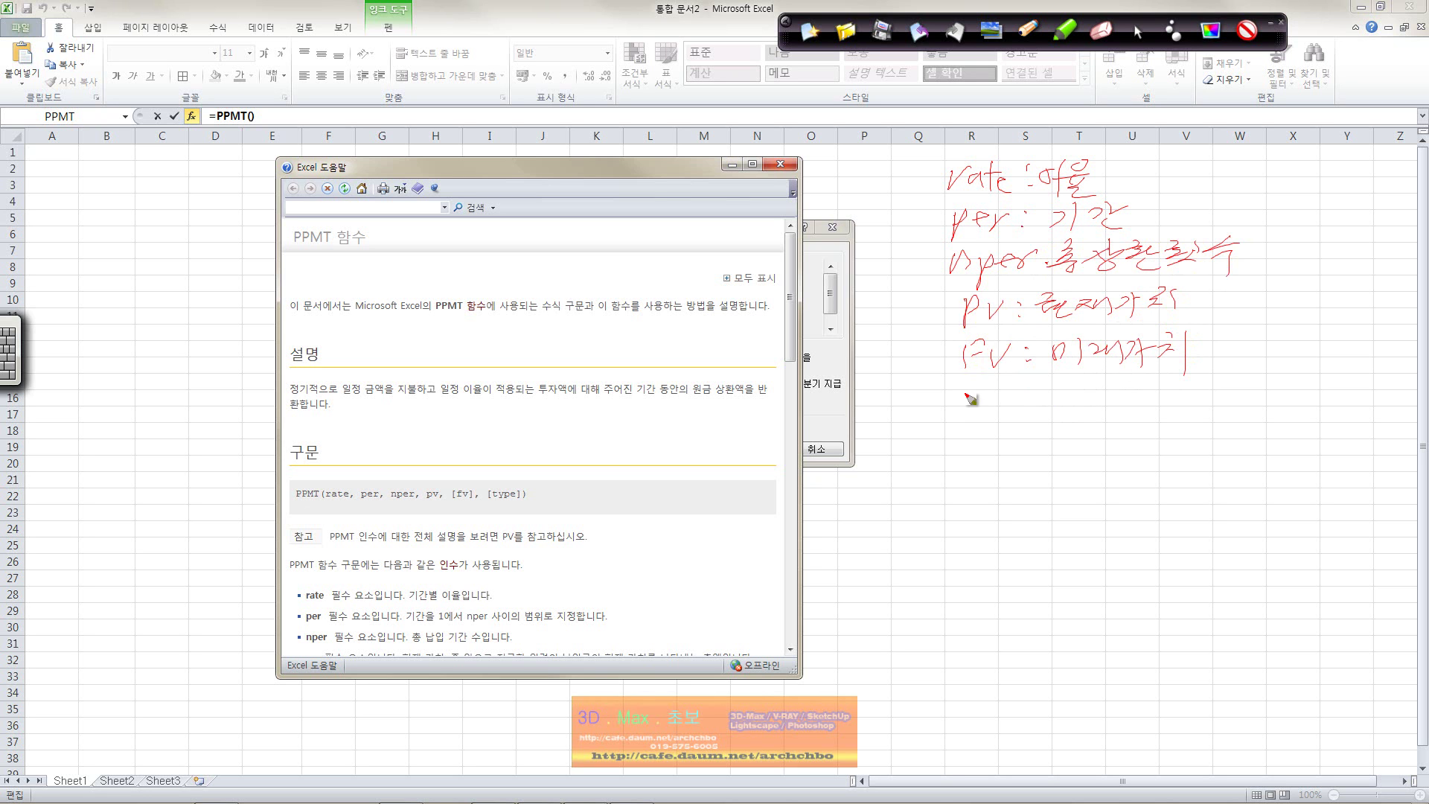
Handwrite the type: 기능 note below FV, with a bracket listing options 0 (생략, 기말) and 1
{"action": "mouse_move", "coordinate": [967, 387]}
{"action": "left_mouse_down"}
{"action": "mouse_move", "coordinate": [988, 393]}
{"action": "mouse_move", "coordinate": [997, 428]}
{"action": "left_mouse_up"}
{"action": "mouse_move", "coordinate": [1012, 396]}
{"action": "left_mouse_down"}
{"action": "mouse_move", "coordinate": [1010, 446]}
{"action": "mouse_move", "coordinate": [1031, 403]}
{"action": "mouse_move", "coordinate": [1105, 439]}
{"action": "mouse_move", "coordinate": [1146, 421]}
{"action": "mouse_move", "coordinate": [1183, 467]}
{"action": "left_mouse_up"}
{"action": "left_click_drag", "start_coordinate": [1220, 393], "coordinate": [1196, 478]}
{"action": "left_click", "coordinate": [1260, 382]}
{"action": "mouse_move", "coordinate": [1297, 378]}
{"action": "left_mouse_down"}
{"action": "mouse_move", "coordinate": [1260, 404]}
{"action": "mouse_move", "coordinate": [1304, 419]}
{"action": "mouse_move", "coordinate": [1344, 401]}
{"action": "mouse_move", "coordinate": [1329, 436]}
{"action": "left_mouse_up"}
{"action": "left_click_drag", "start_coordinate": [1213, 451], "coordinate": [1244, 426]}
{"action": "mouse_move", "coordinate": [1253, 428]}
{"action": "left_mouse_down"}
{"action": "mouse_move", "coordinate": [1265, 440]}
{"action": "mouse_move", "coordinate": [1299, 432]}
{"action": "mouse_move", "coordinate": [1302, 447]}
{"action": "mouse_move", "coordinate": [1267, 469]}
{"action": "mouse_move", "coordinate": [1297, 463]}
{"action": "mouse_move", "coordinate": [1291, 473]}
{"action": "mouse_move", "coordinate": [1316, 451]}
{"action": "left_mouse_up"}
{"action": "left_click", "coordinate": [1225, 463]}
{"action": "left_click", "coordinate": [1225, 470]}
{"action": "left_click_drag", "start_coordinate": [1306, 456], "coordinate": [1343, 467]}
{"action": "left_click_drag", "start_coordinate": [1362, 469], "coordinate": [1383, 469]}
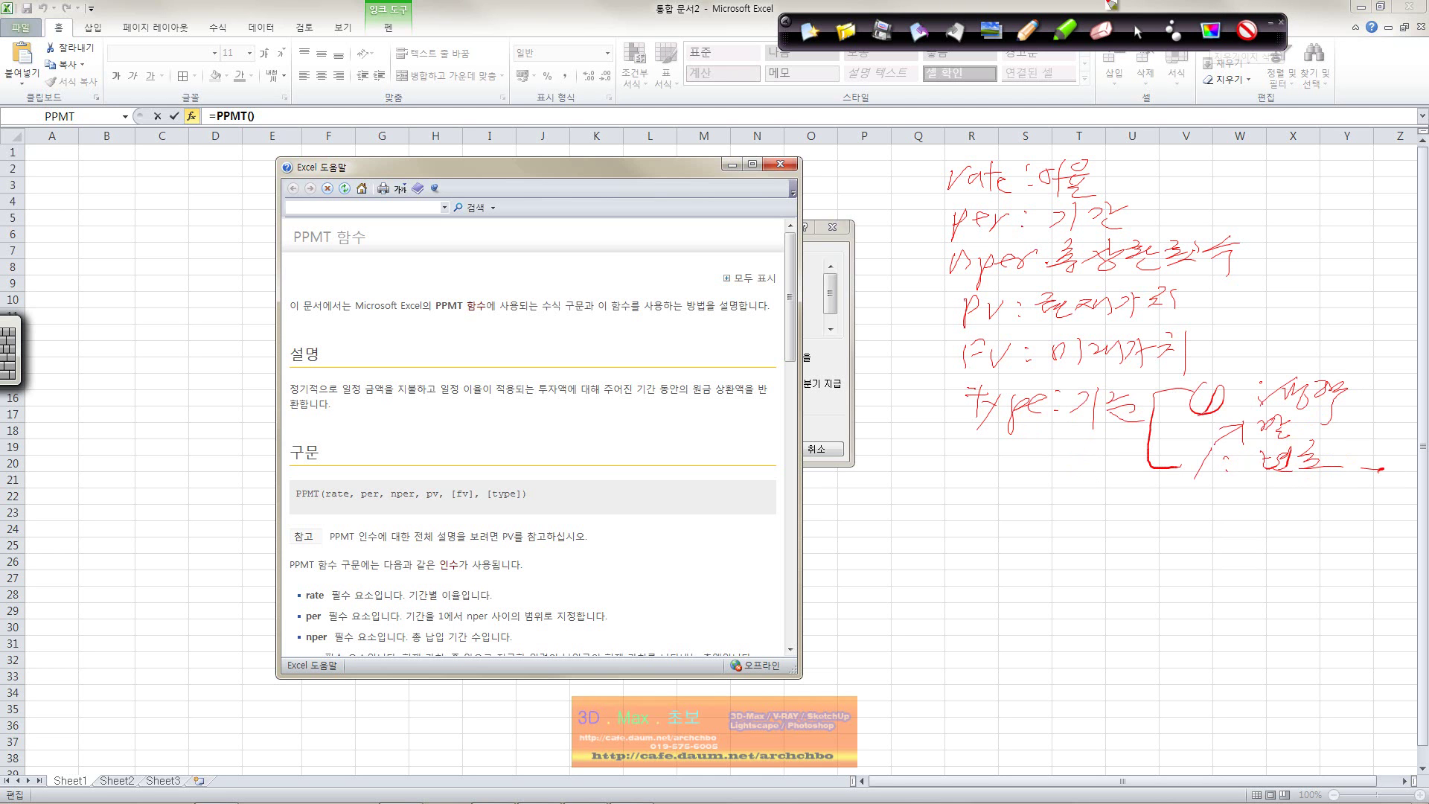
Stop annotating, cancel the PPMT argument entry and move the help window clear of the sheet's first columns
{"action": "left_click", "coordinate": [1137, 32]}
{"action": "left_click_drag", "start_coordinate": [655, 169], "coordinate": [1197, 270]}
{"action": "left_click", "coordinate": [832, 227]}
{"action": "left_click_drag", "start_coordinate": [986, 271], "coordinate": [1081, 468]}
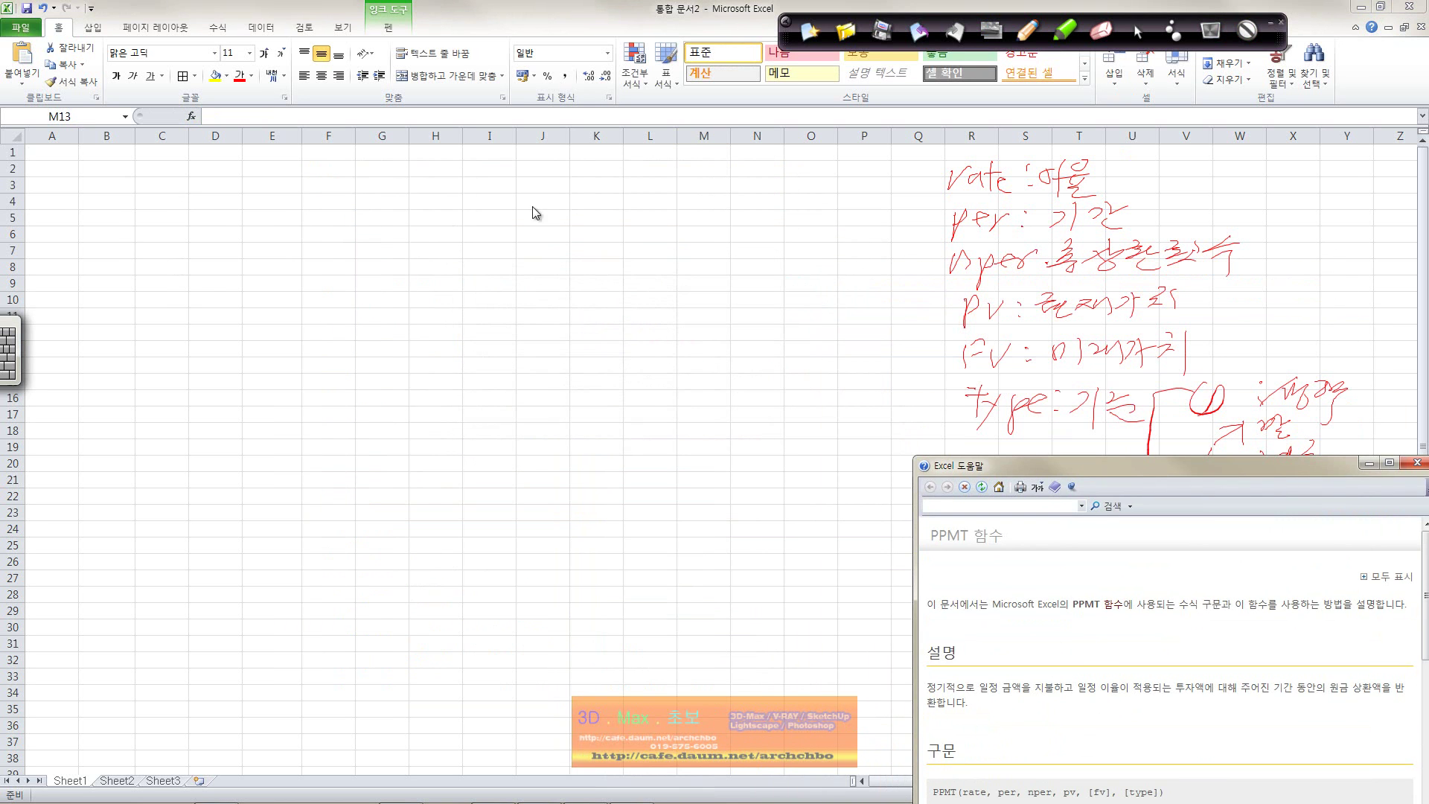
Start the loan problem text in B1 with 부동산매입 대출금 1억5천, 이율7.5%
{"action": "left_click", "coordinate": [75, 154]}
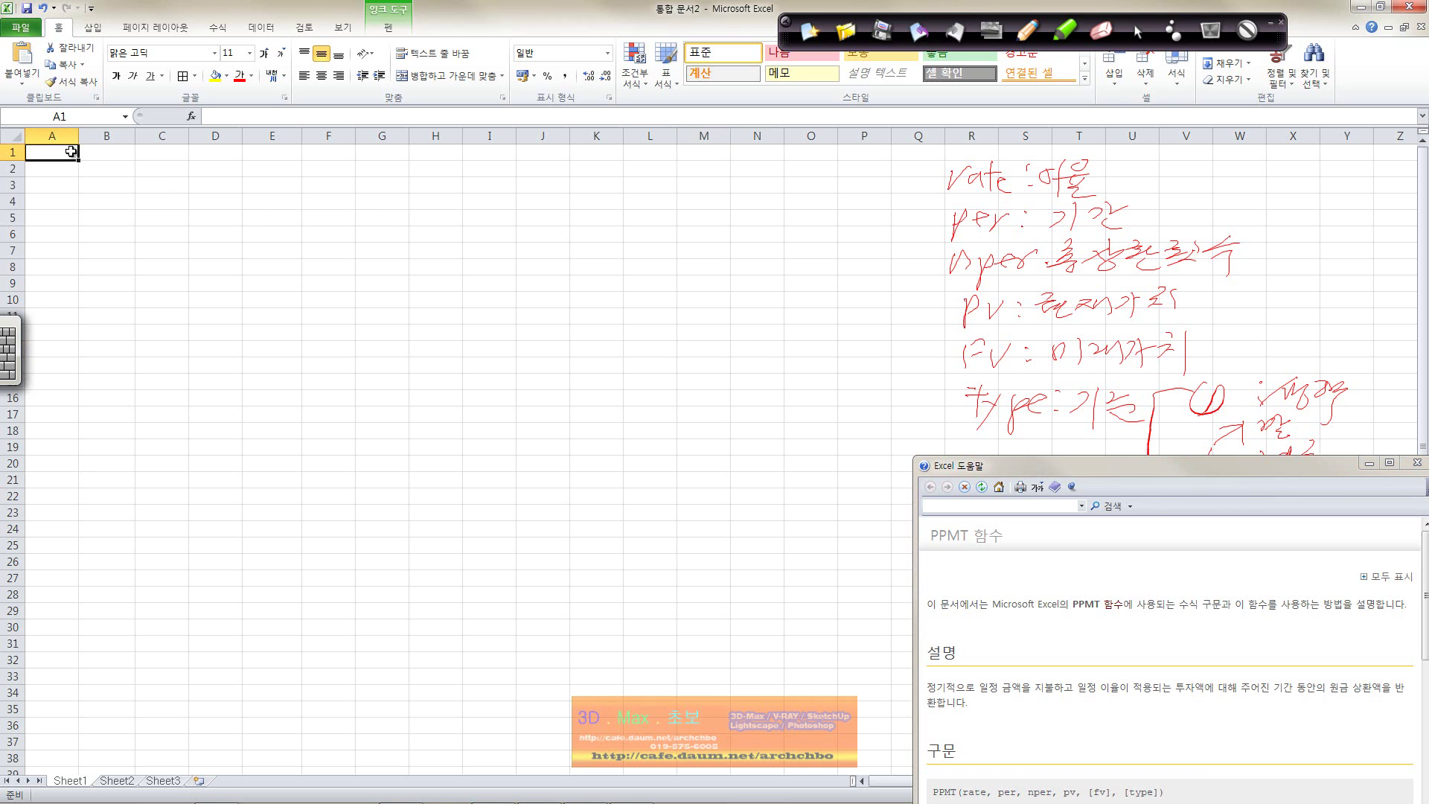
{"action": "left_click", "coordinate": [117, 159]}
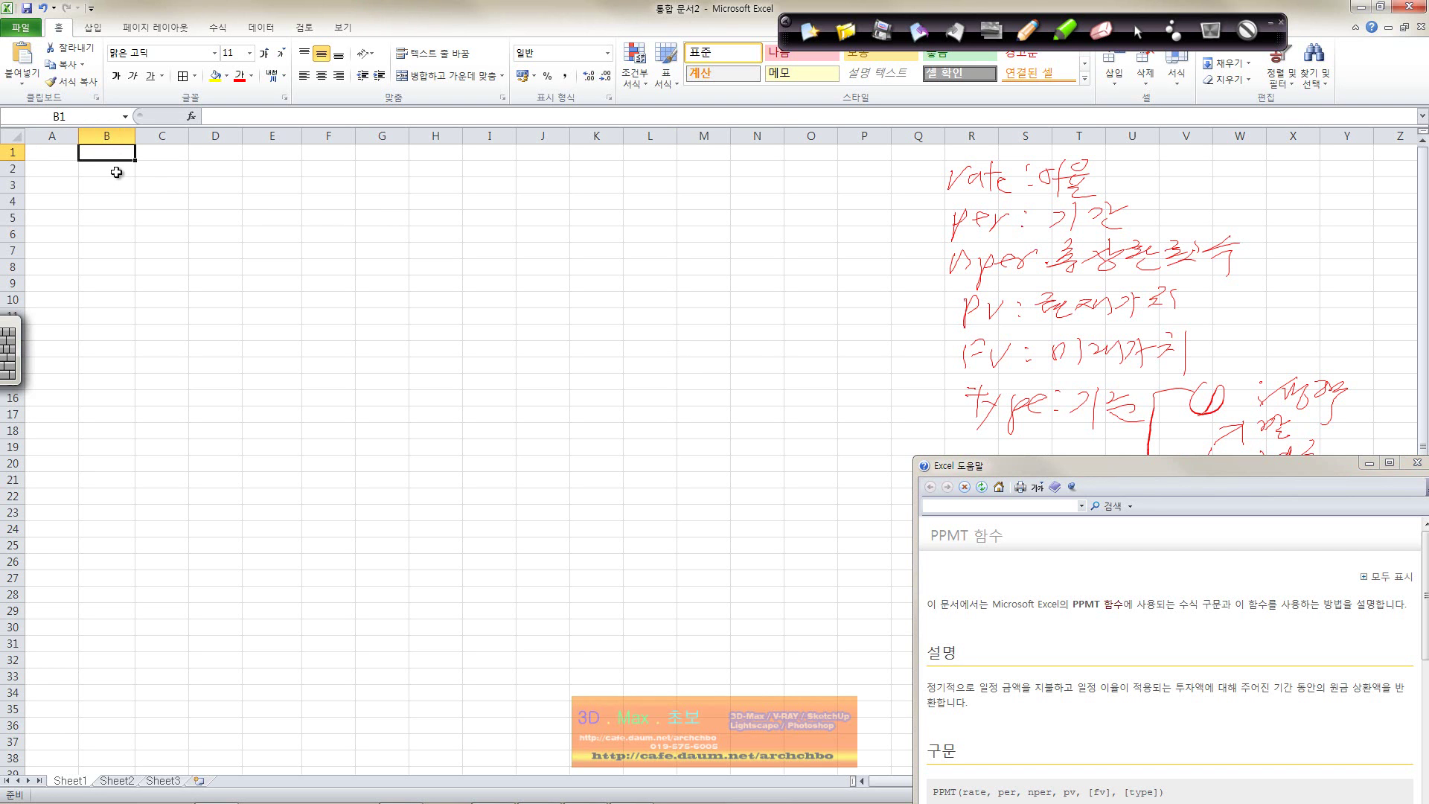
{"action": "type", "text": "="}
{"action": "key", "text": "BackSpace"}
{"action": "type", "text": "보두"}
{"action": "key", "text": "BackSpace"}
{"action": "key", "text": "BackSpace"}
{"action": "type", "text": "부동"}
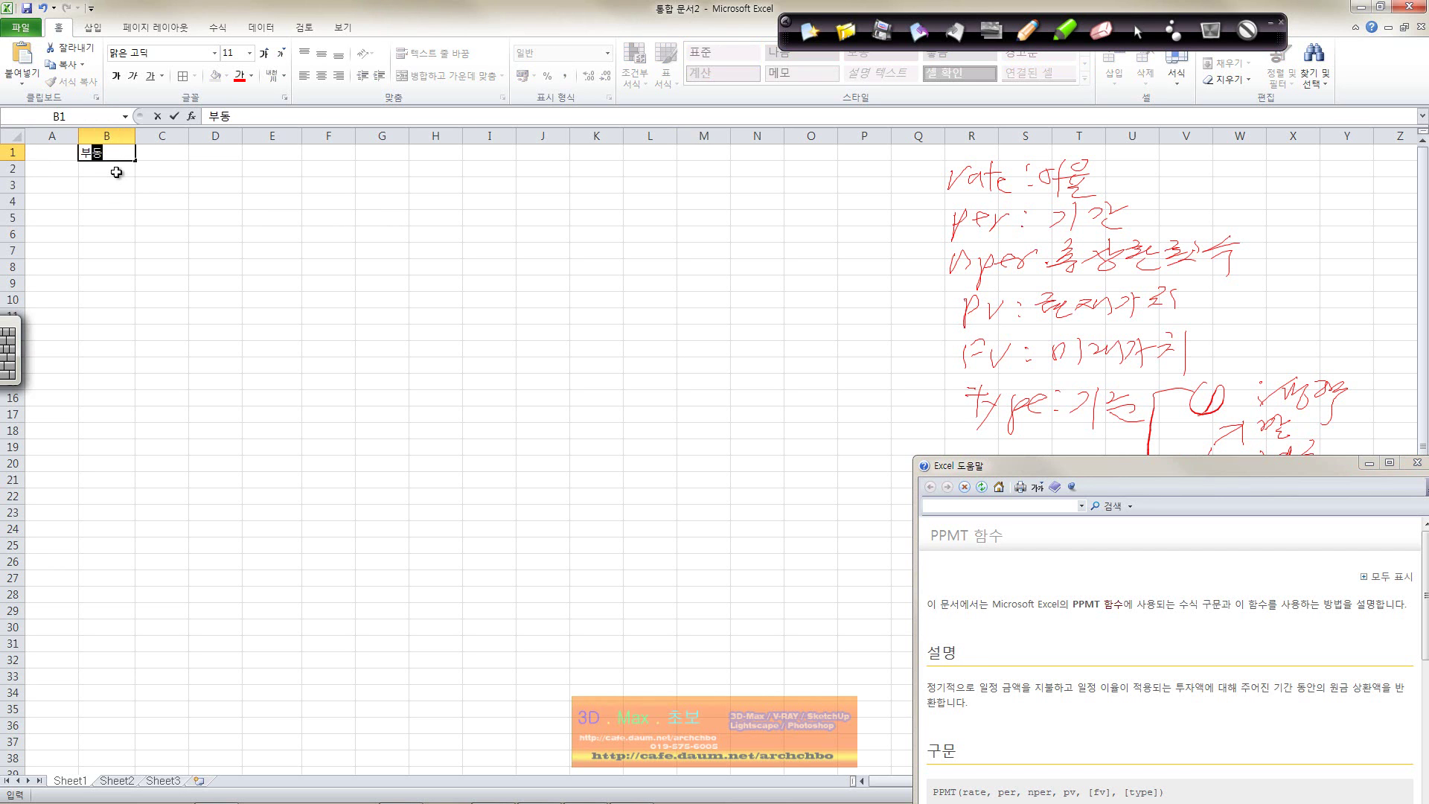
{"action": "type", "text": "산매이ㅂ 대출금"}
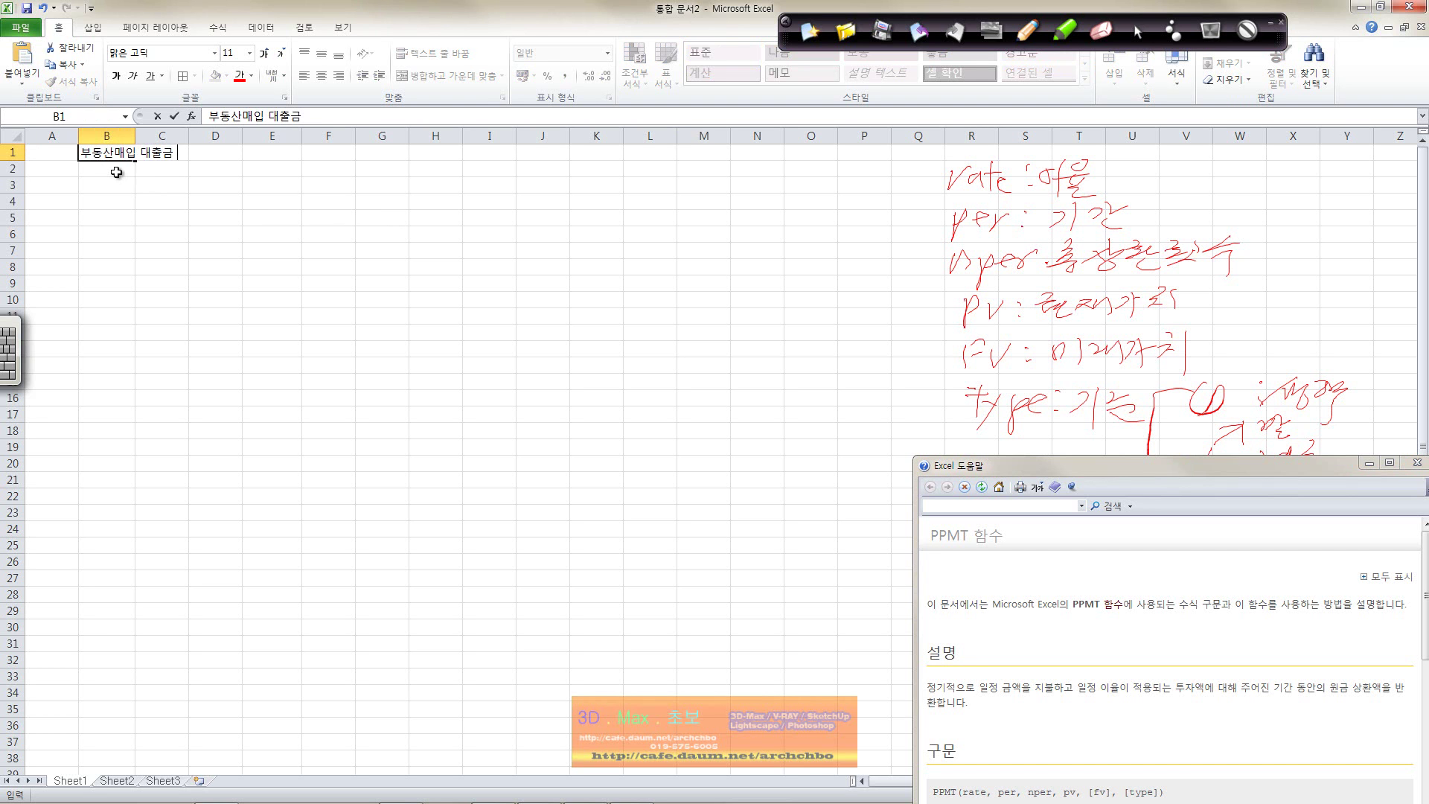
{"action": "type", "text": " 1억5처"}
{"action": "type", "text": "일"}
{"action": "type", "text": "율7.5%"}
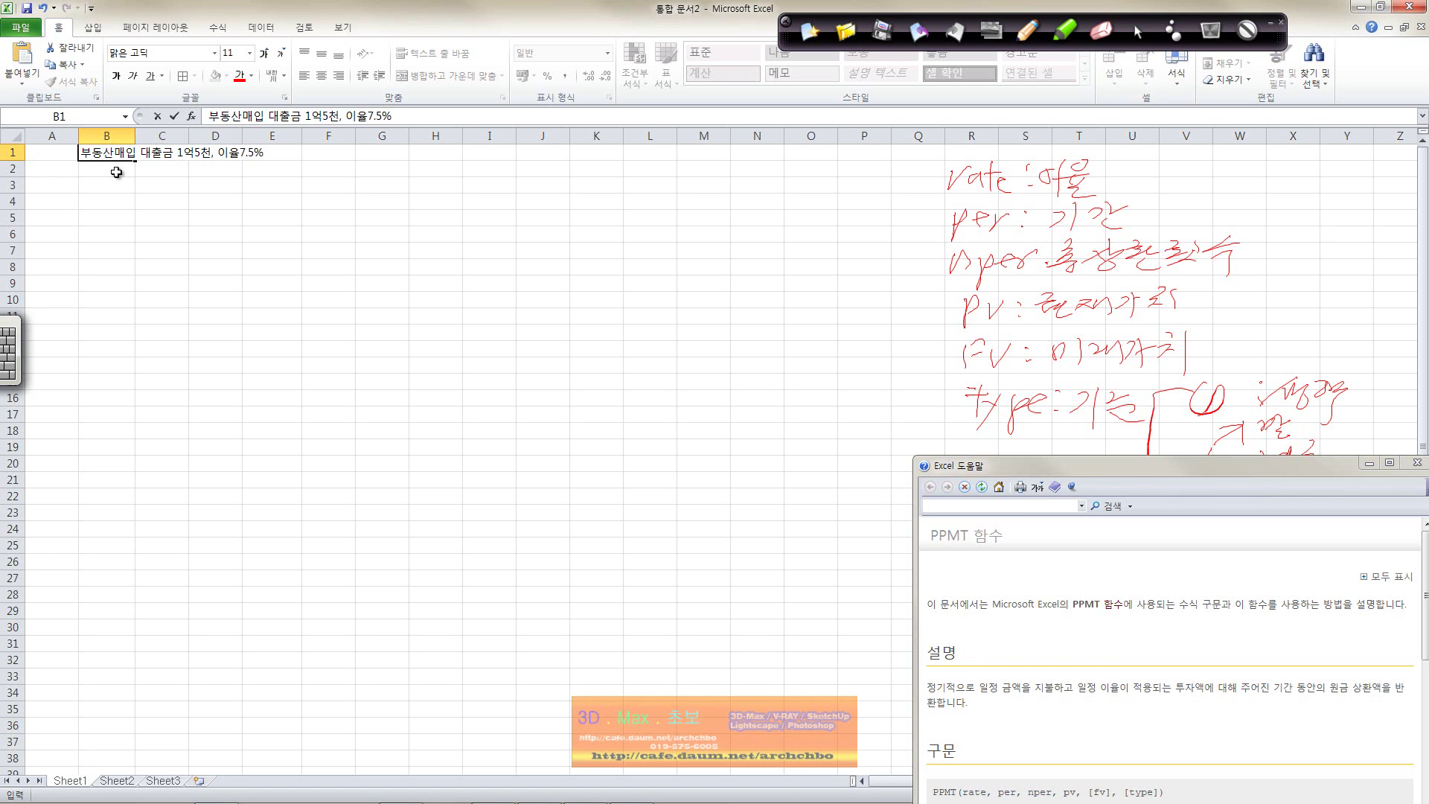
Complete the B1 problem text with , 3년동안 상환 and a second line reading 시 매월 원금 계산
{"action": "type", "text": ", 3녀ㅛ"}
{"action": "type", "text": "년동"}
{"action": "type", "text": "안 상환"}
{"action": "key", "text": "alt+Return"}
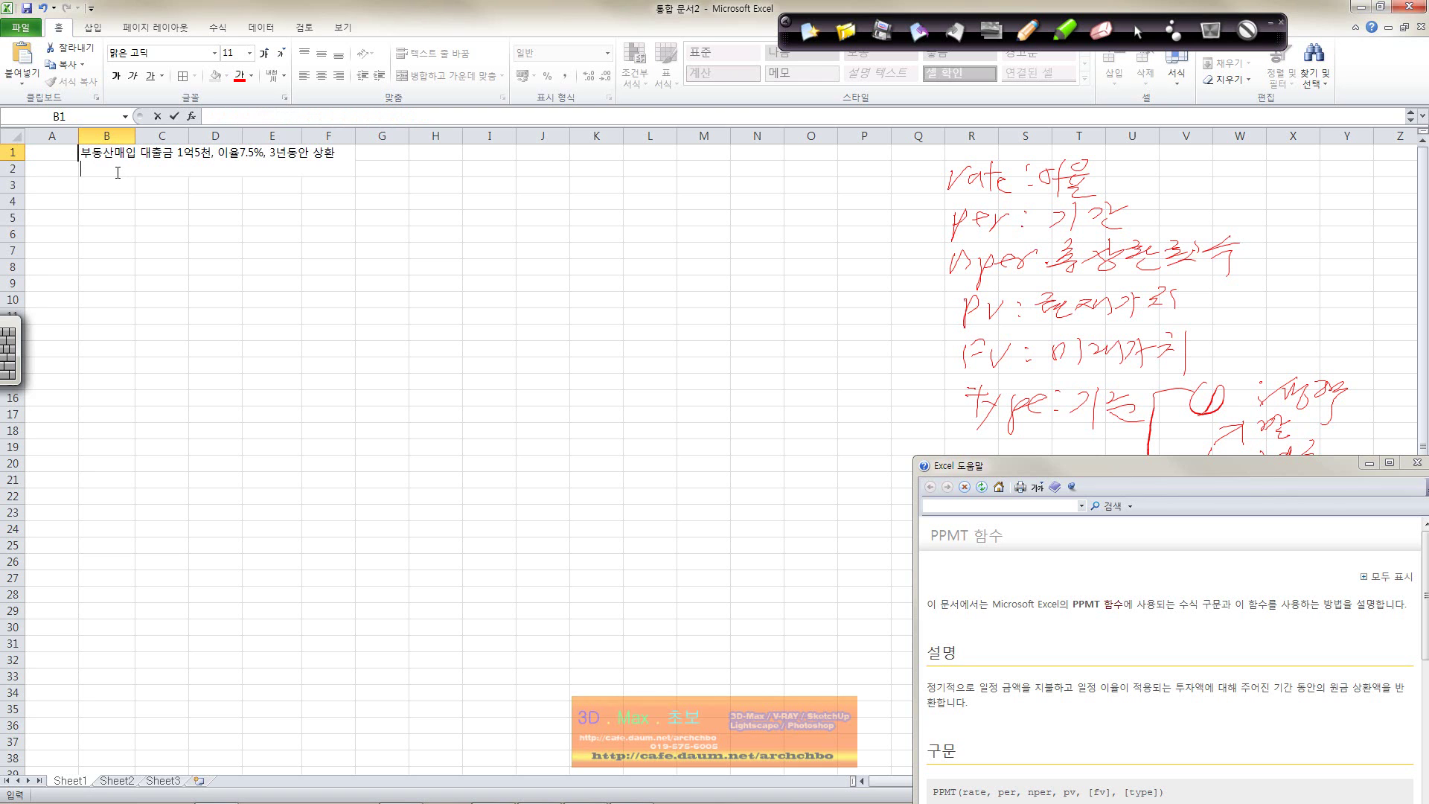
{"action": "type", "text": "시 매월 ㅇ"}
{"action": "type", "text": "금 ㄱ"}
{"action": "type", "text": "산"}
{"action": "key", "text": "Return"}
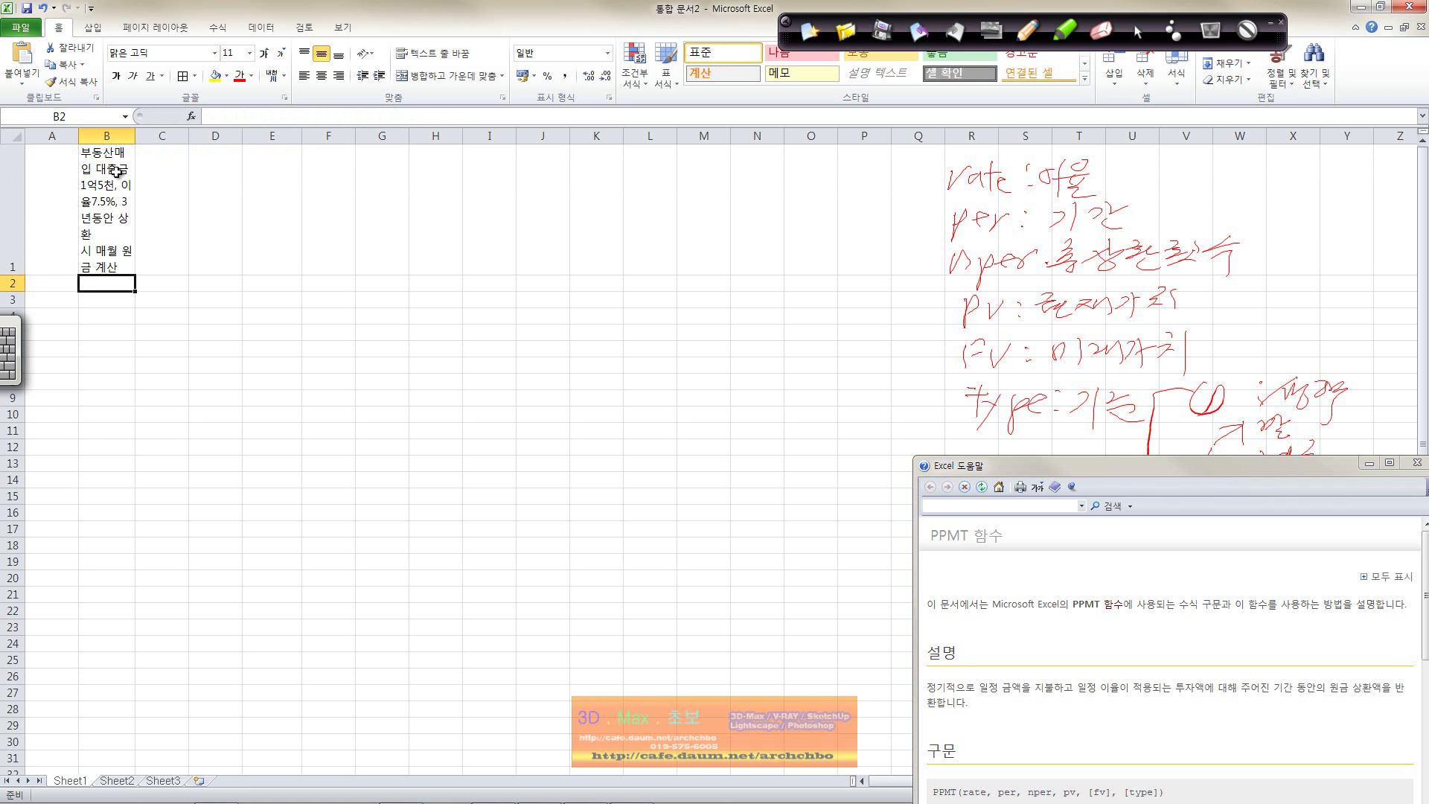
Widen column B, reduce the height of row 1, and remove the line break before 시 in B1
{"action": "left_click", "coordinate": [117, 172]}
{"action": "left_click_drag", "start_coordinate": [135, 137], "coordinate": [308, 139]}
{"action": "left_click_drag", "start_coordinate": [13, 275], "coordinate": [18, 209]}
{"action": "double_click", "coordinate": [139, 178]}
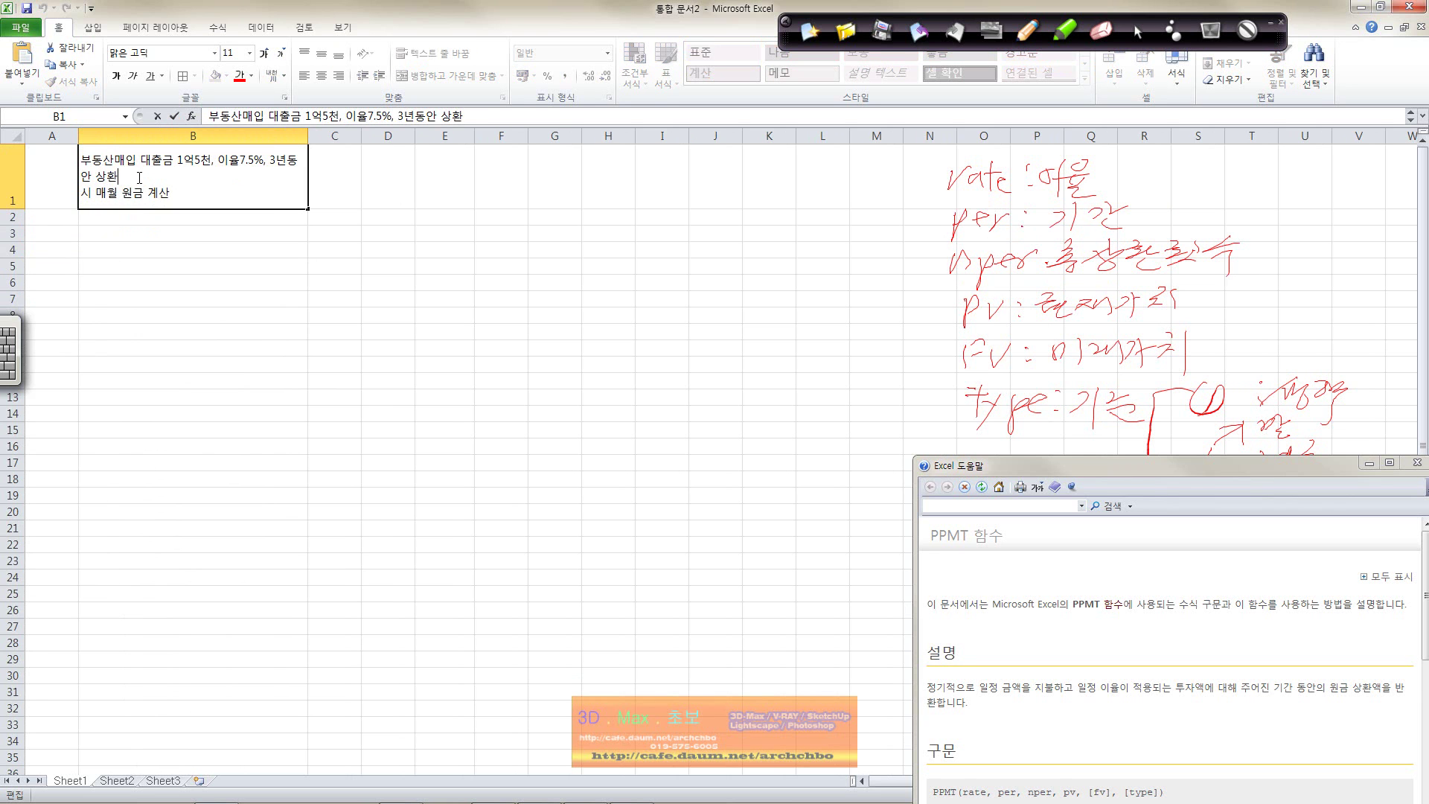
{"action": "key", "text": "Delete"}
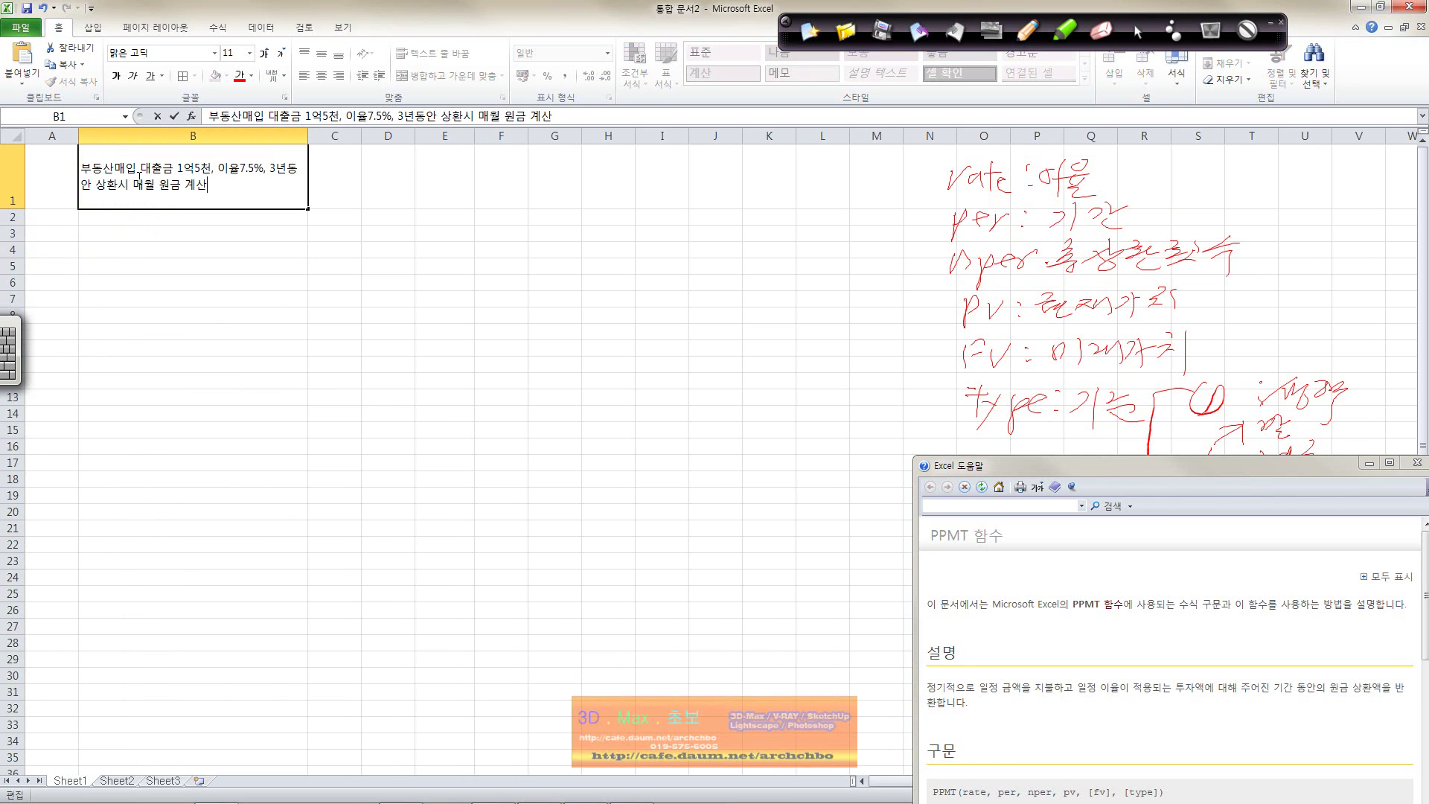
{"action": "key", "text": "Return"}
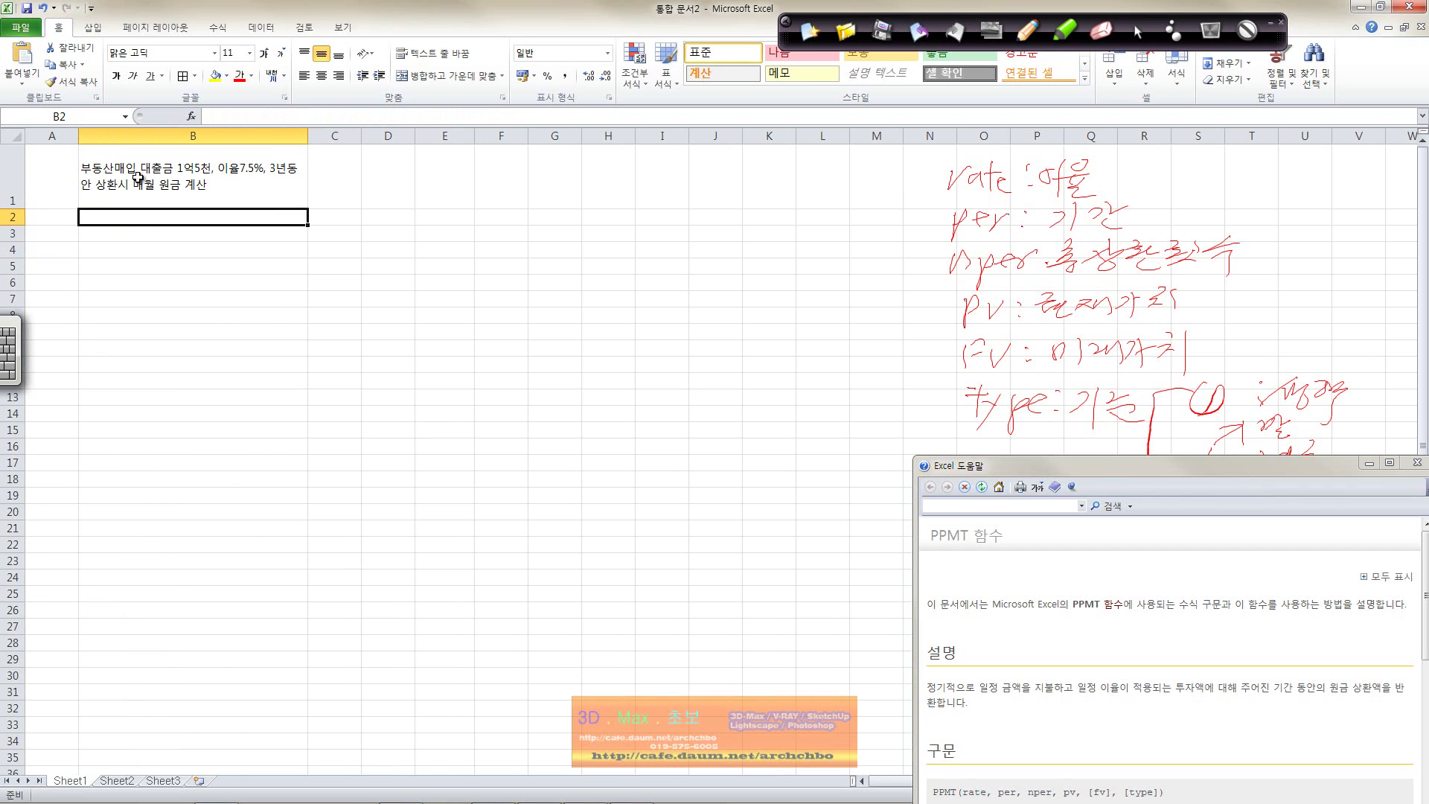
{"action": "left_click", "coordinate": [1028, 31]}
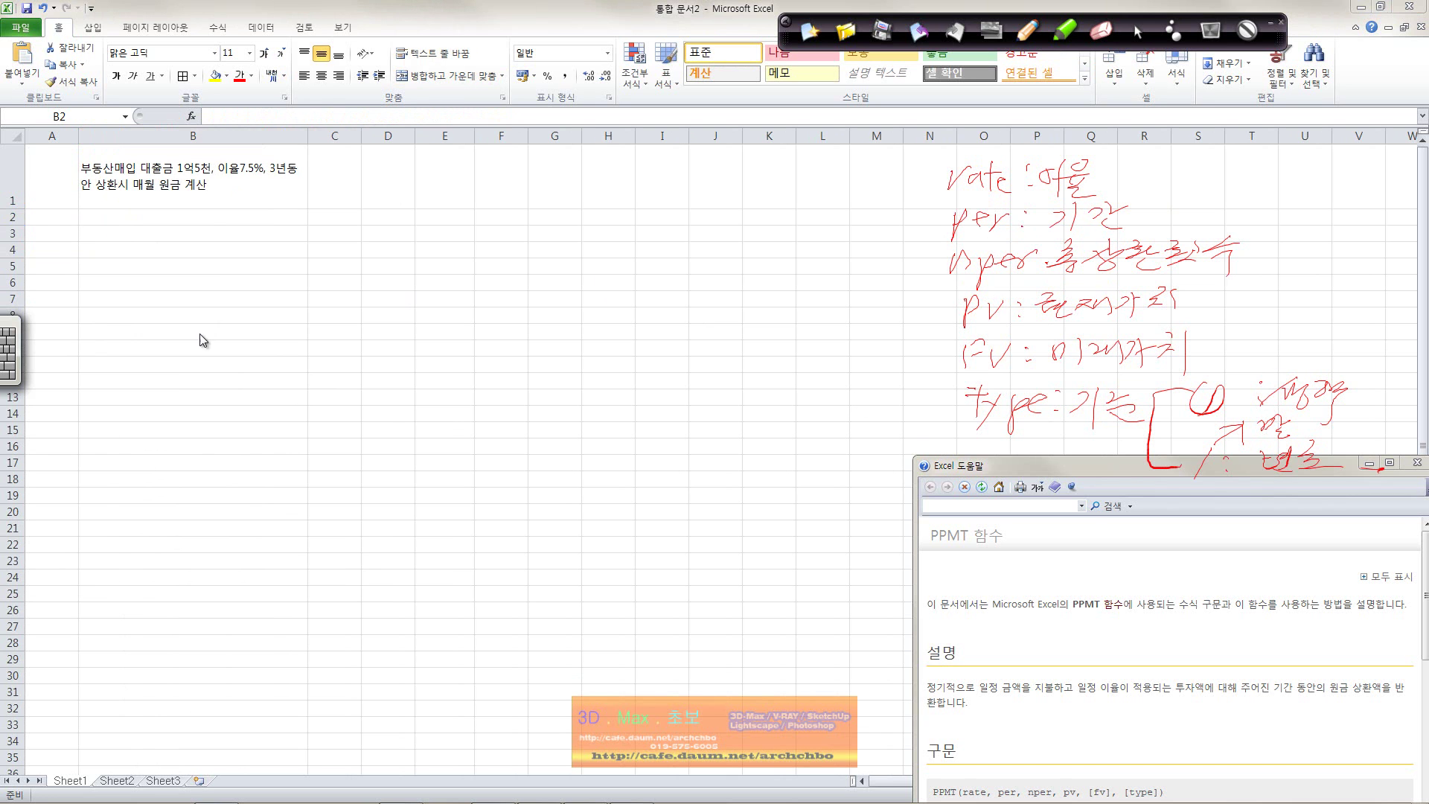
{"action": "left_click", "coordinate": [176, 270]}
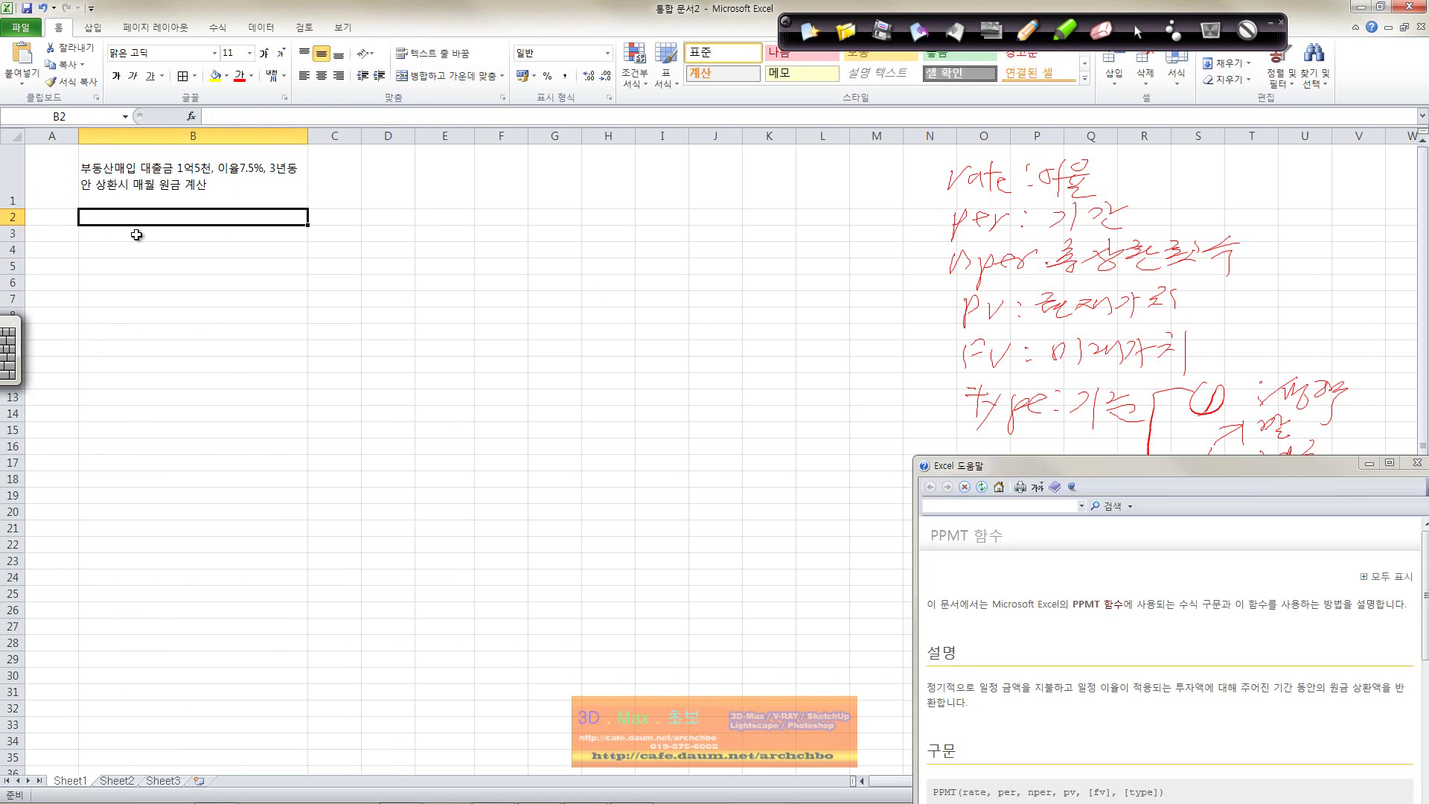
{"action": "left_click", "coordinate": [339, 187]}
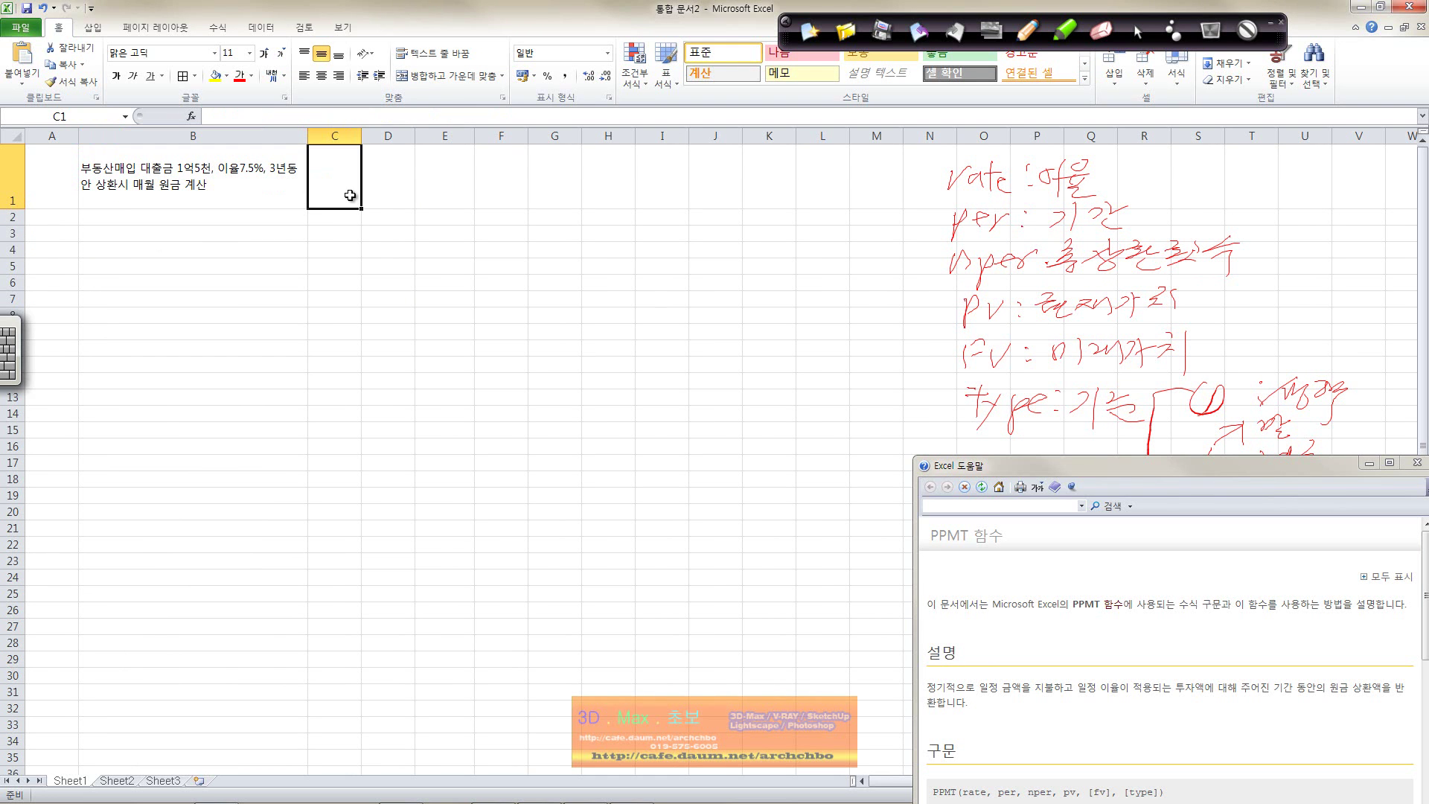
{"action": "left_click", "coordinate": [175, 248]}
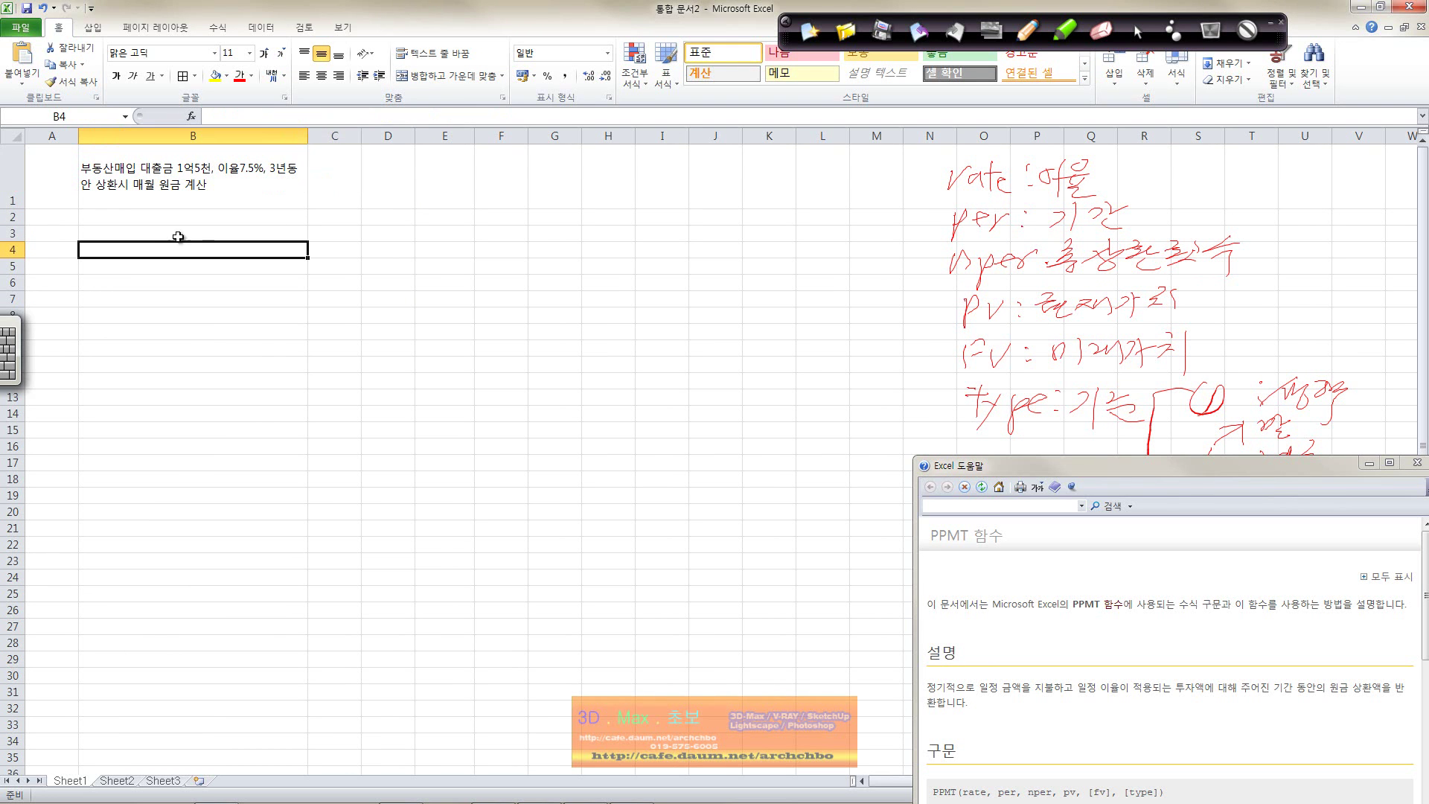
Tighten row 1 to its two text lines and enter the label 대출금 in B2 with 150000000 in C2
{"action": "left_click_drag", "start_coordinate": [12, 208], "coordinate": [12, 181]}
{"action": "left_click", "coordinate": [164, 188]}
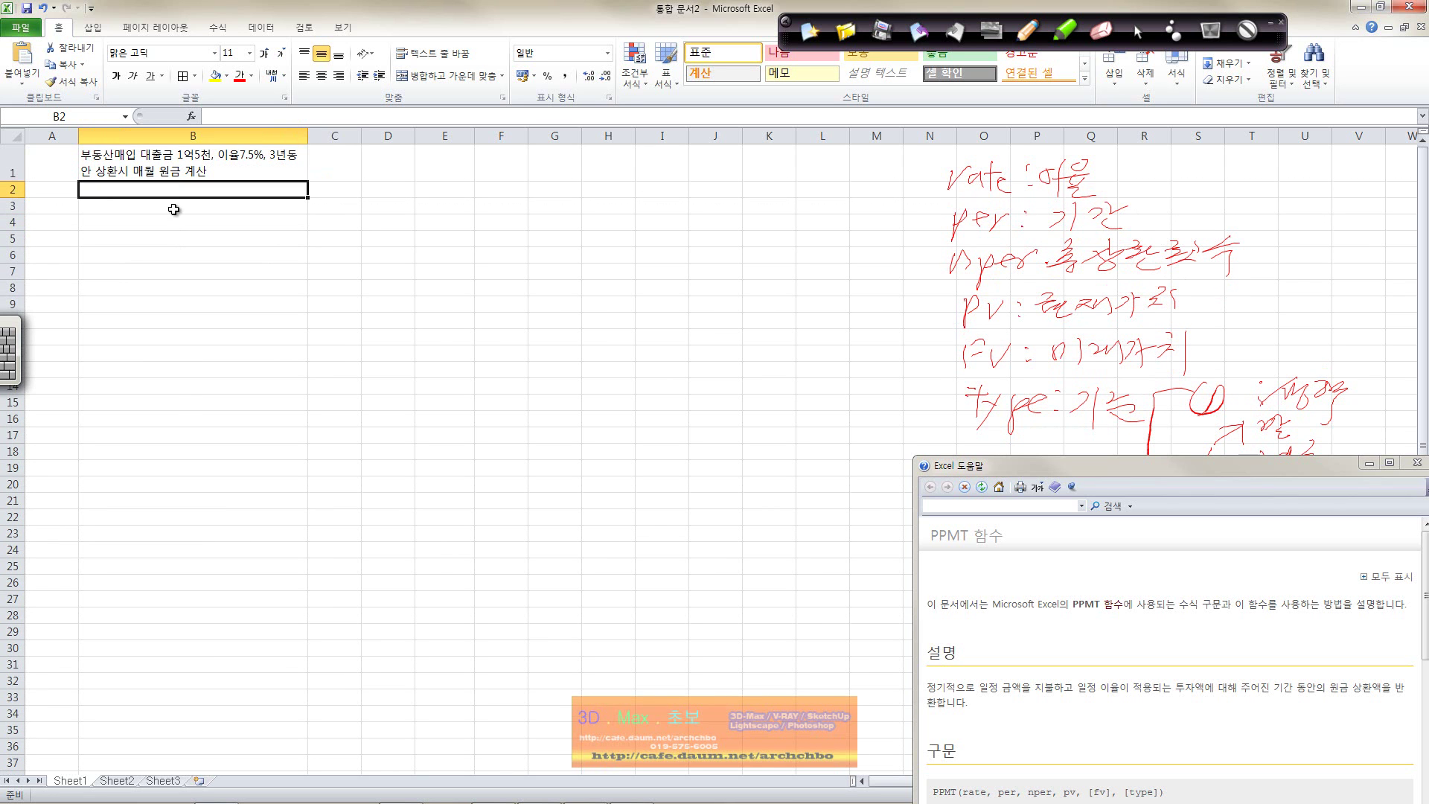
{"action": "type", "text": "ㄷ"}
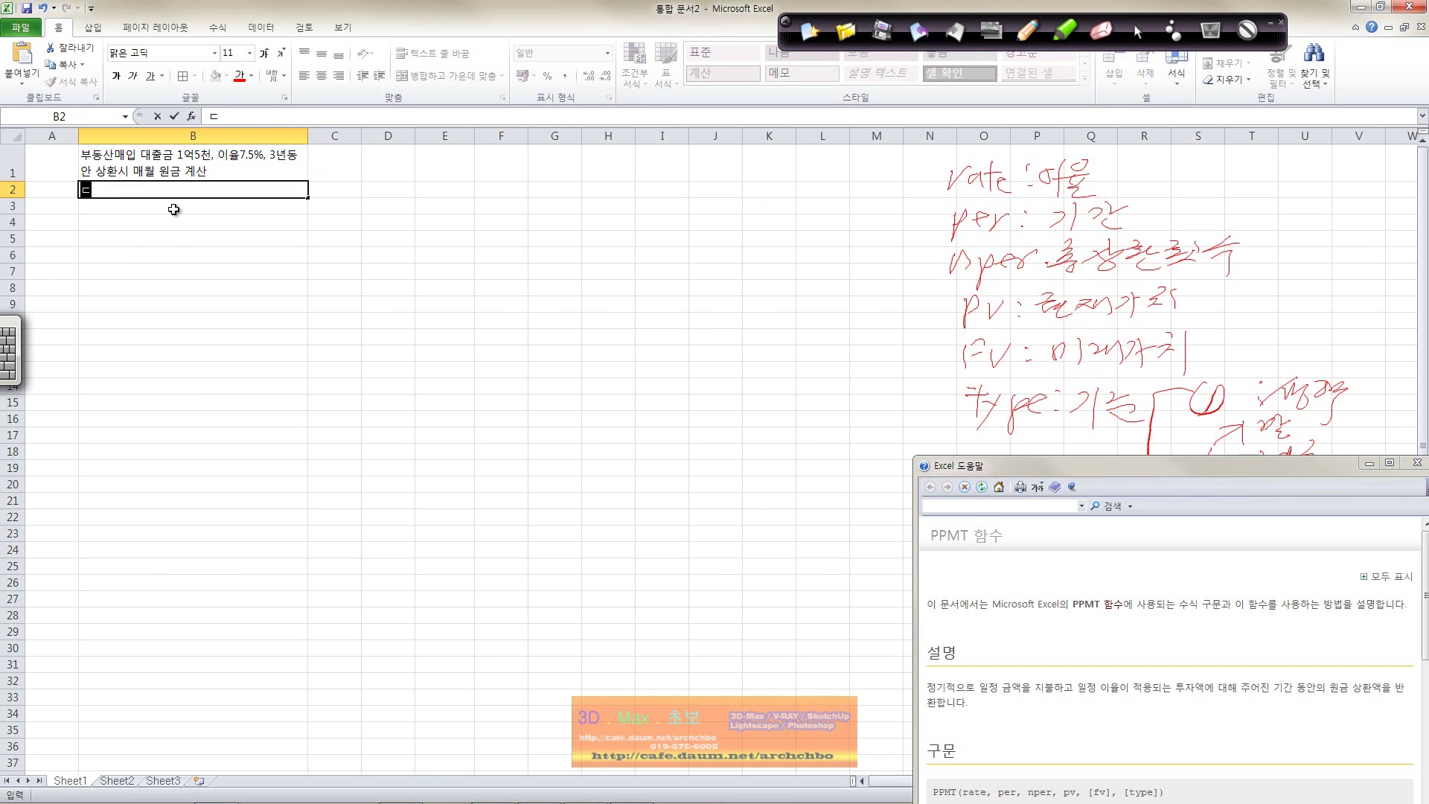
{"action": "type", "text": "추"}
{"action": "type", "text": "금"}
{"action": "key", "text": "Tab"}
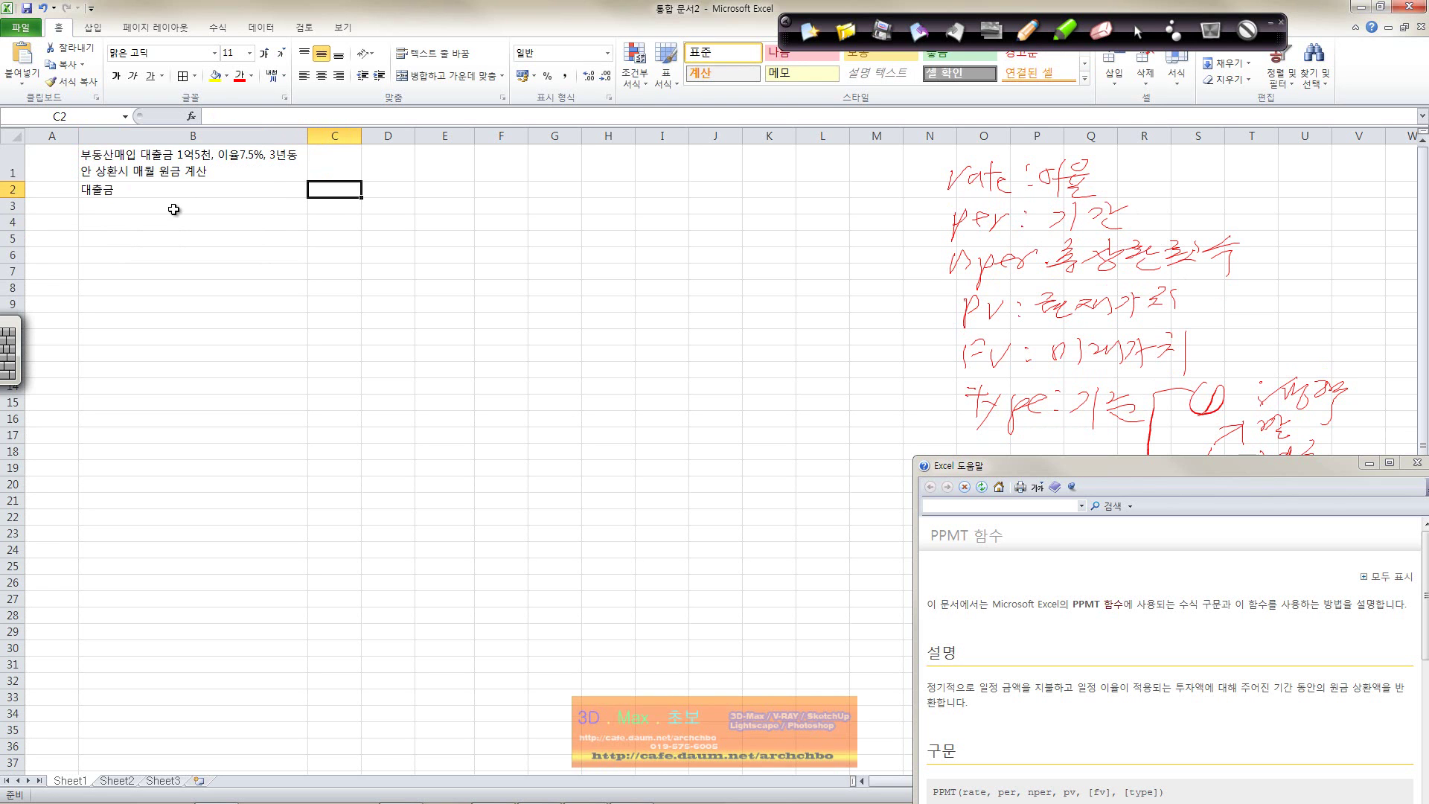
{"action": "type", "text": "150000000"}
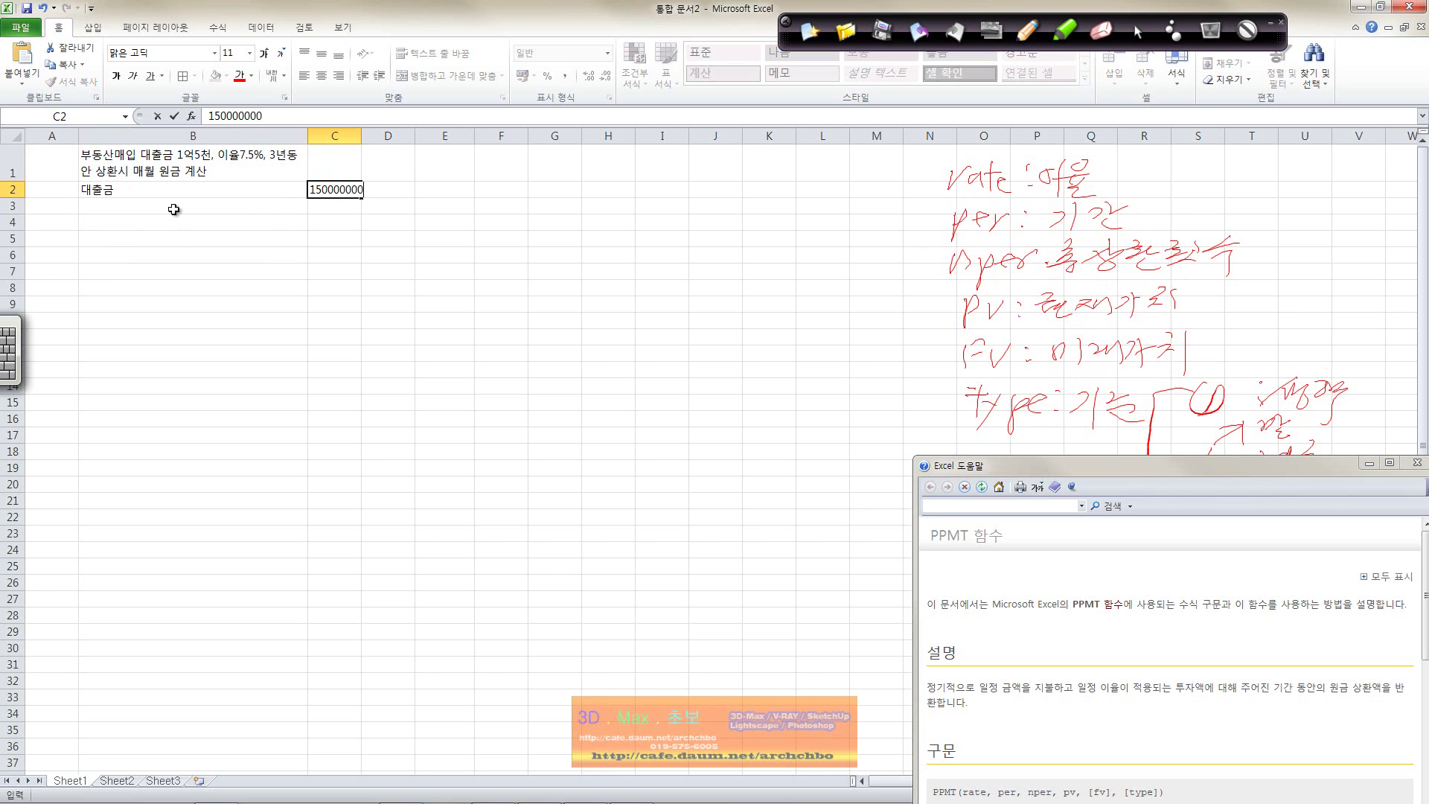
{"action": "key", "text": "Return"}
Enter the loan term label 기간(년) in B3 with the value 3 in C3
{"action": "left_click", "coordinate": [174, 209]}
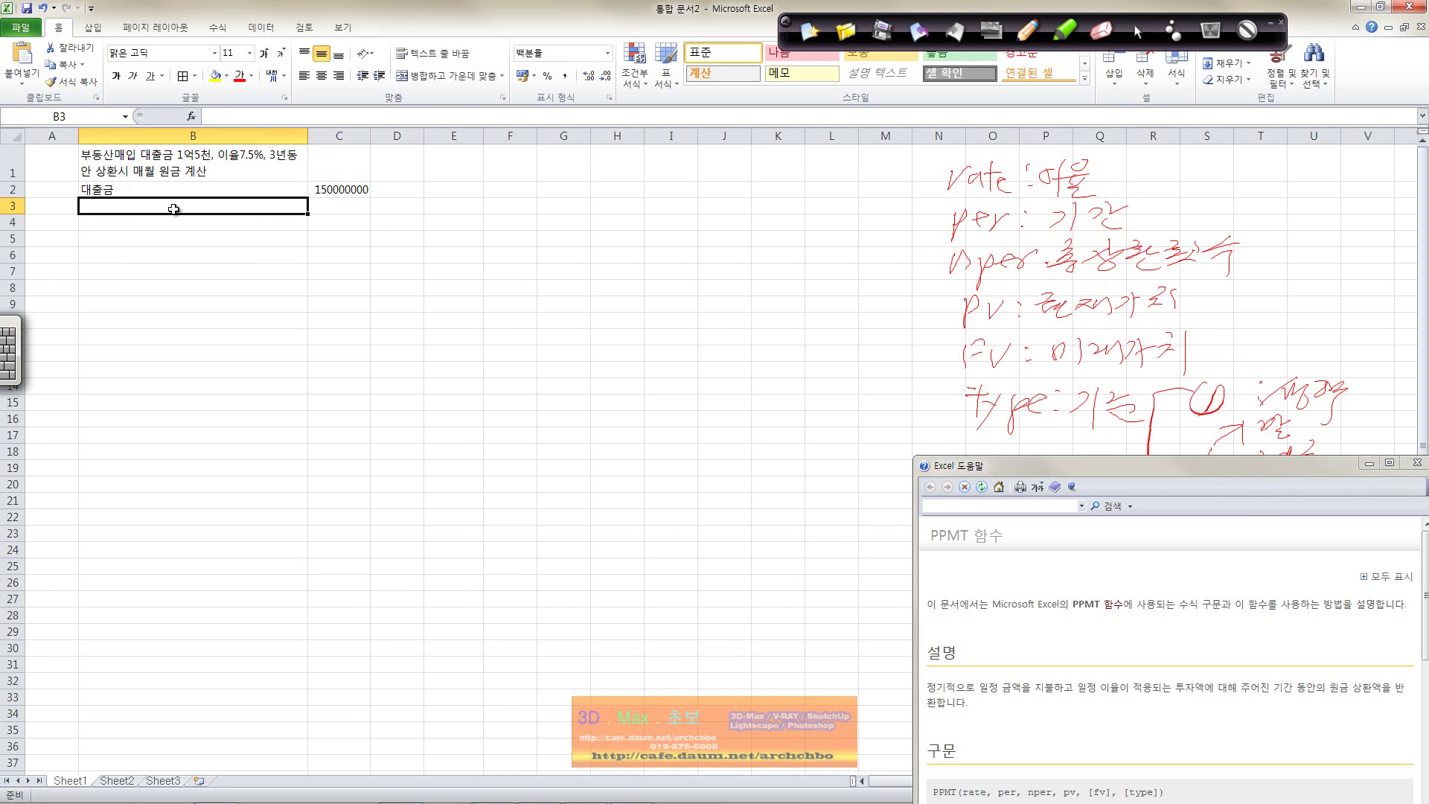
{"action": "type", "text": "기간"}
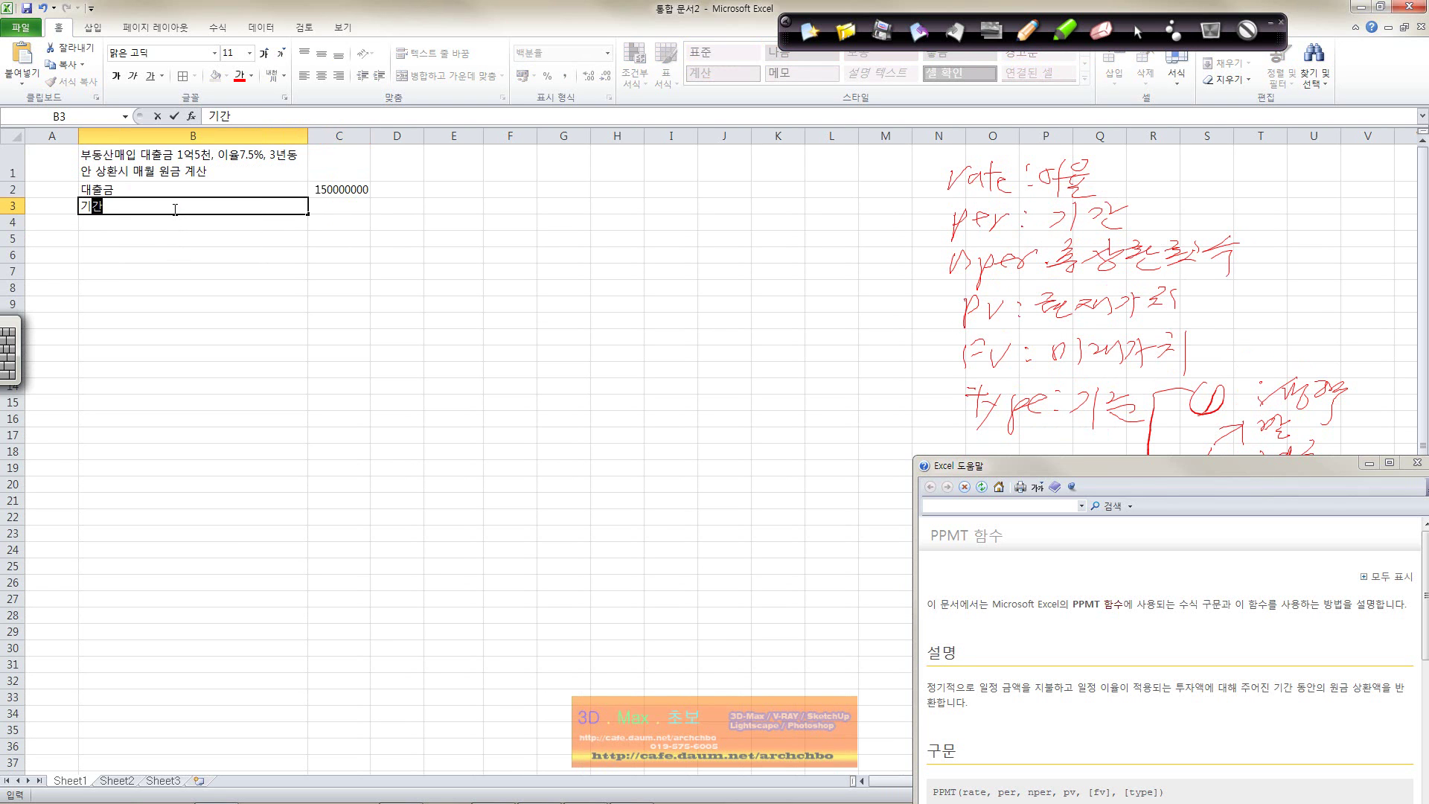
{"action": "type", "text": "(년)"}
{"action": "key", "text": "Tab"}
{"action": "type", "text": "3"}
{"action": "key", "text": "Return"}
Enter the interest rate label 이자율 in B4 with 7.50% in C4
{"action": "key", "text": "Left"}
{"action": "type", "text": "이자율"}
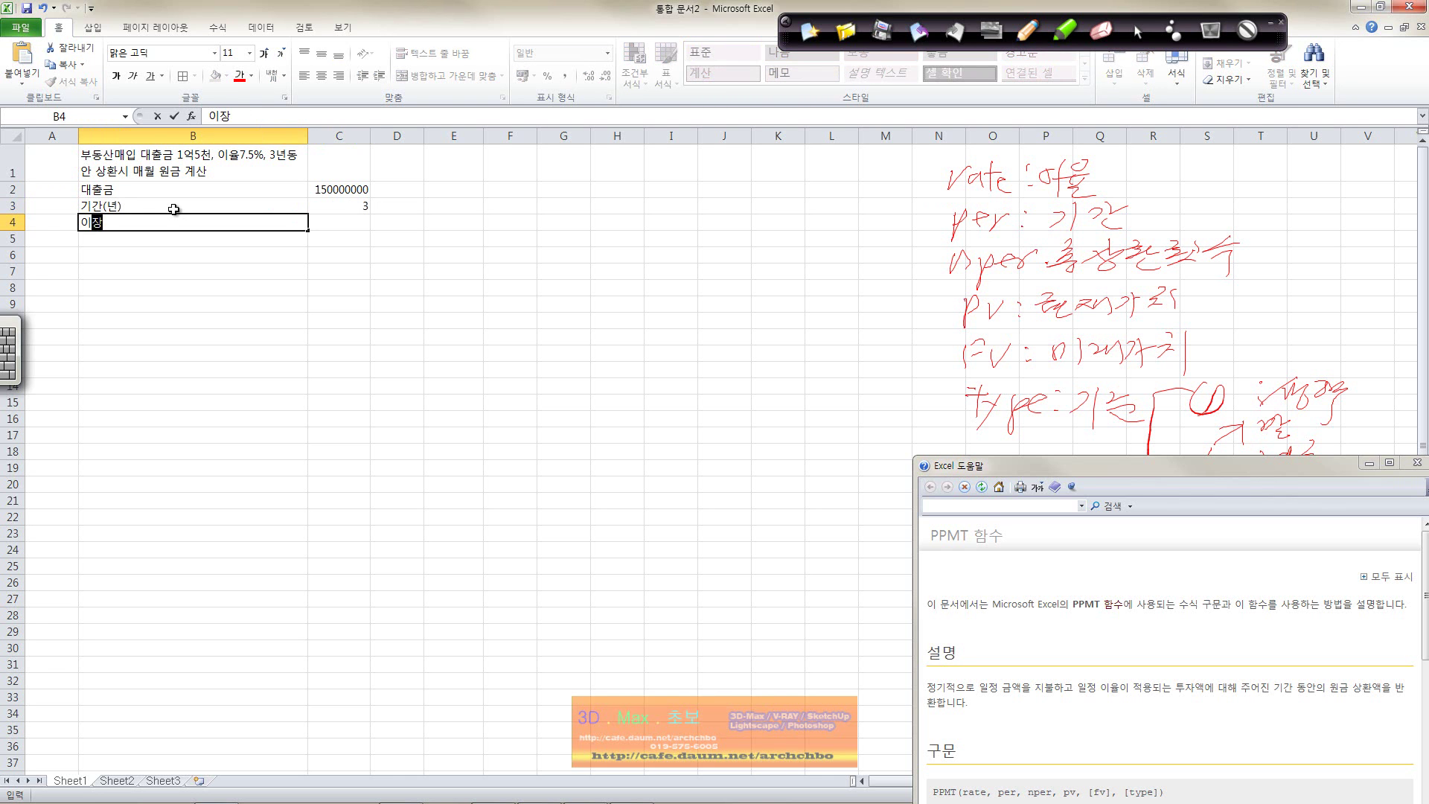
{"action": "key", "text": "Tab"}
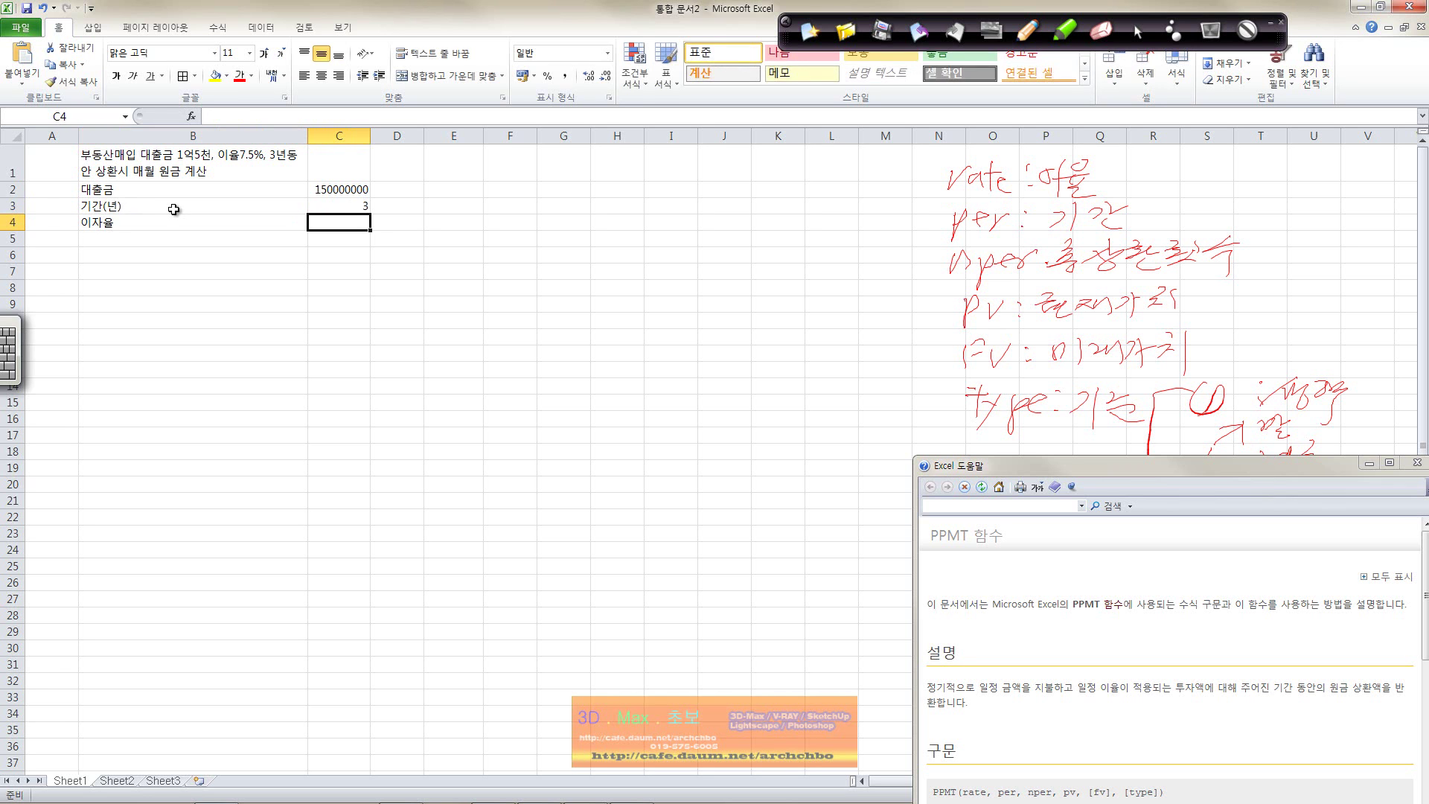
{"action": "type", "text": "7.50"}
{"action": "key", "text": "Return"}
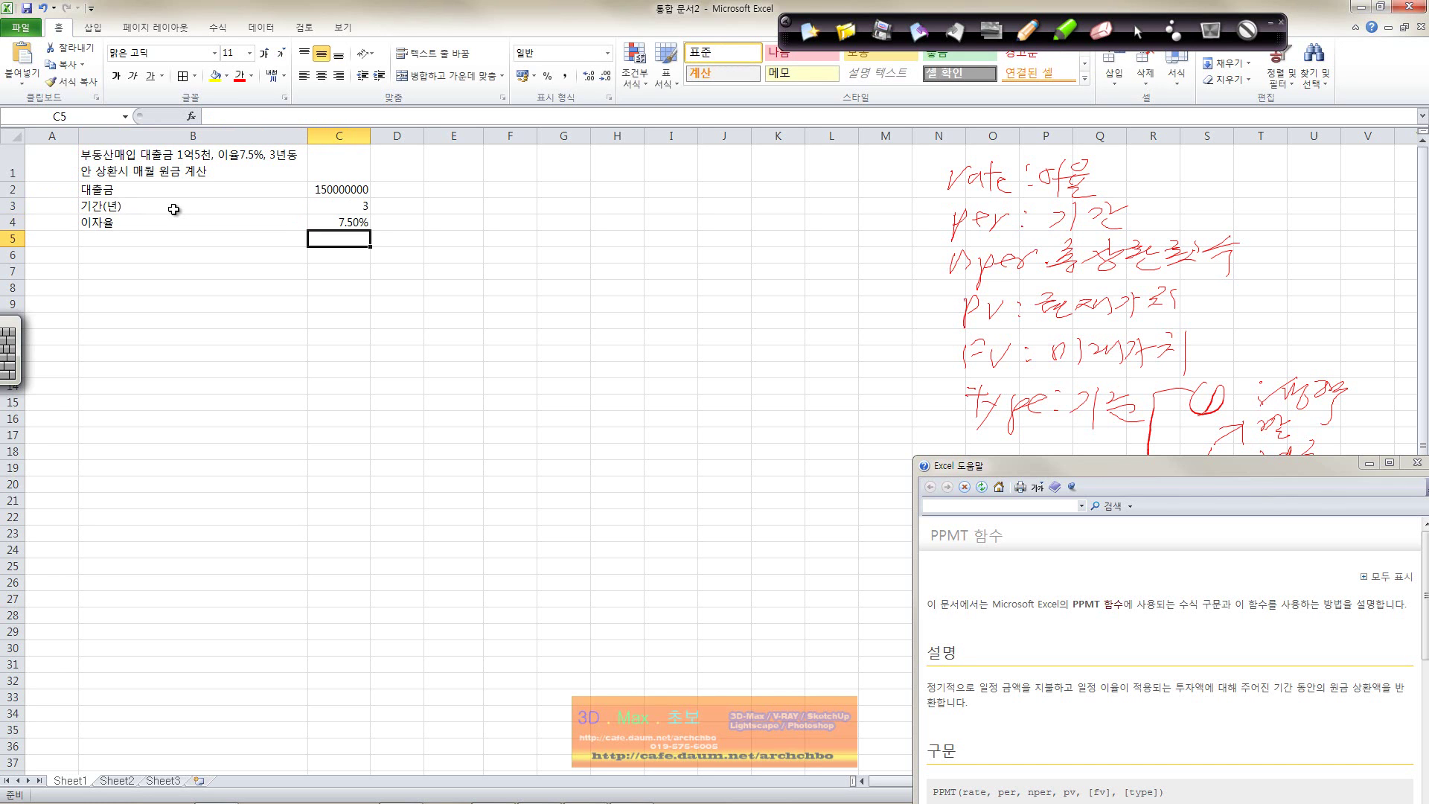
{"action": "key", "text": "Right"}
{"action": "key", "text": "Right"}
{"action": "key", "text": "Up"}
{"action": "key", "text": "Up"}
{"action": "key", "text": "Up"}
{"action": "key", "text": "Up"}
{"action": "type", "text": "매월"}
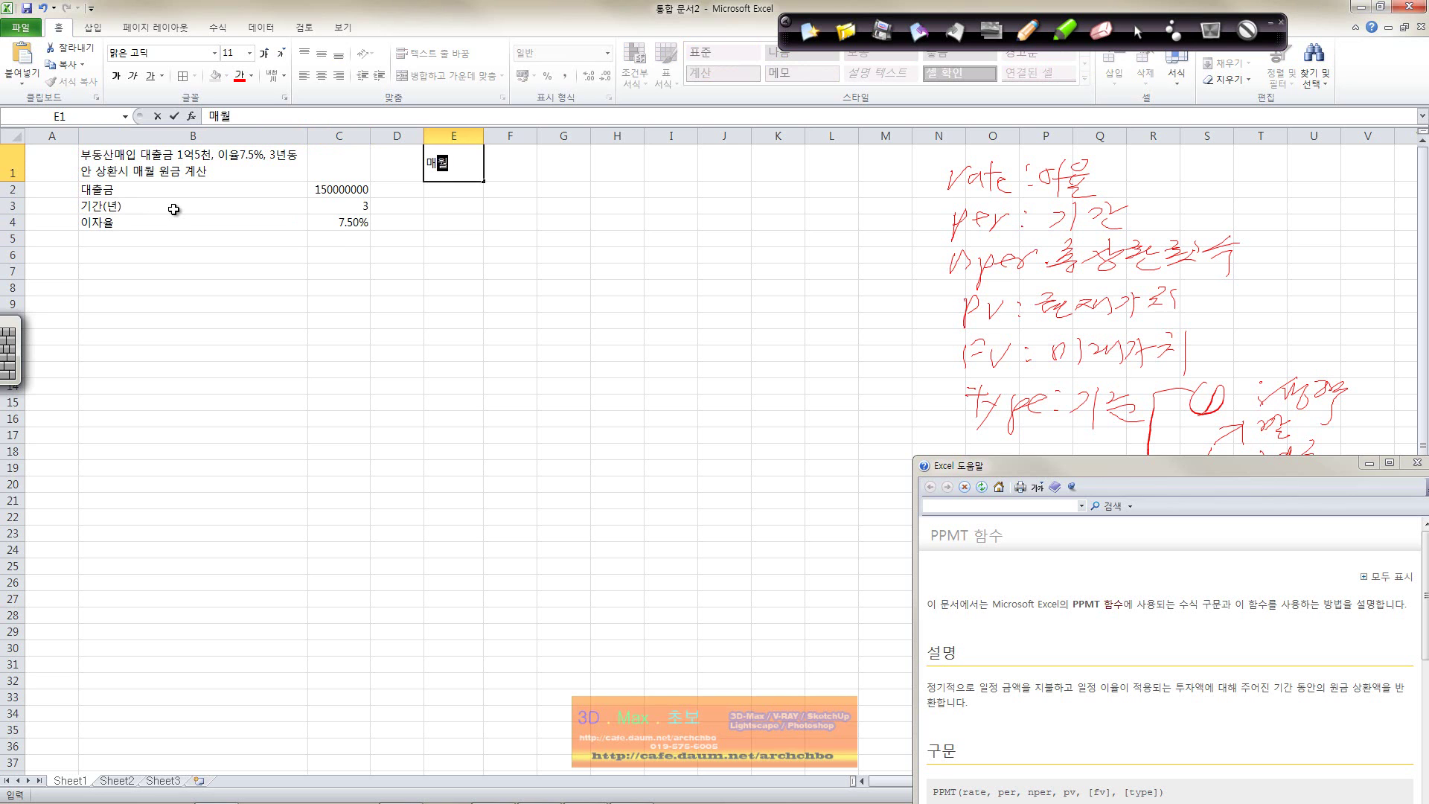
{"action": "key", "text": "Return"}
{"action": "key", "text": "Up"}
{"action": "key", "text": "Delete"}
Enter the repayment table title 매월상환 원리금계산 in B6
{"action": "key", "text": "Down"}
{"action": "key", "text": "Down"}
{"action": "key", "text": "Down"}
{"action": "key", "text": "Down"}
{"action": "key", "text": "Left"}
{"action": "key", "text": "Left"}
{"action": "key", "text": "Left"}
{"action": "key", "text": "Left"}
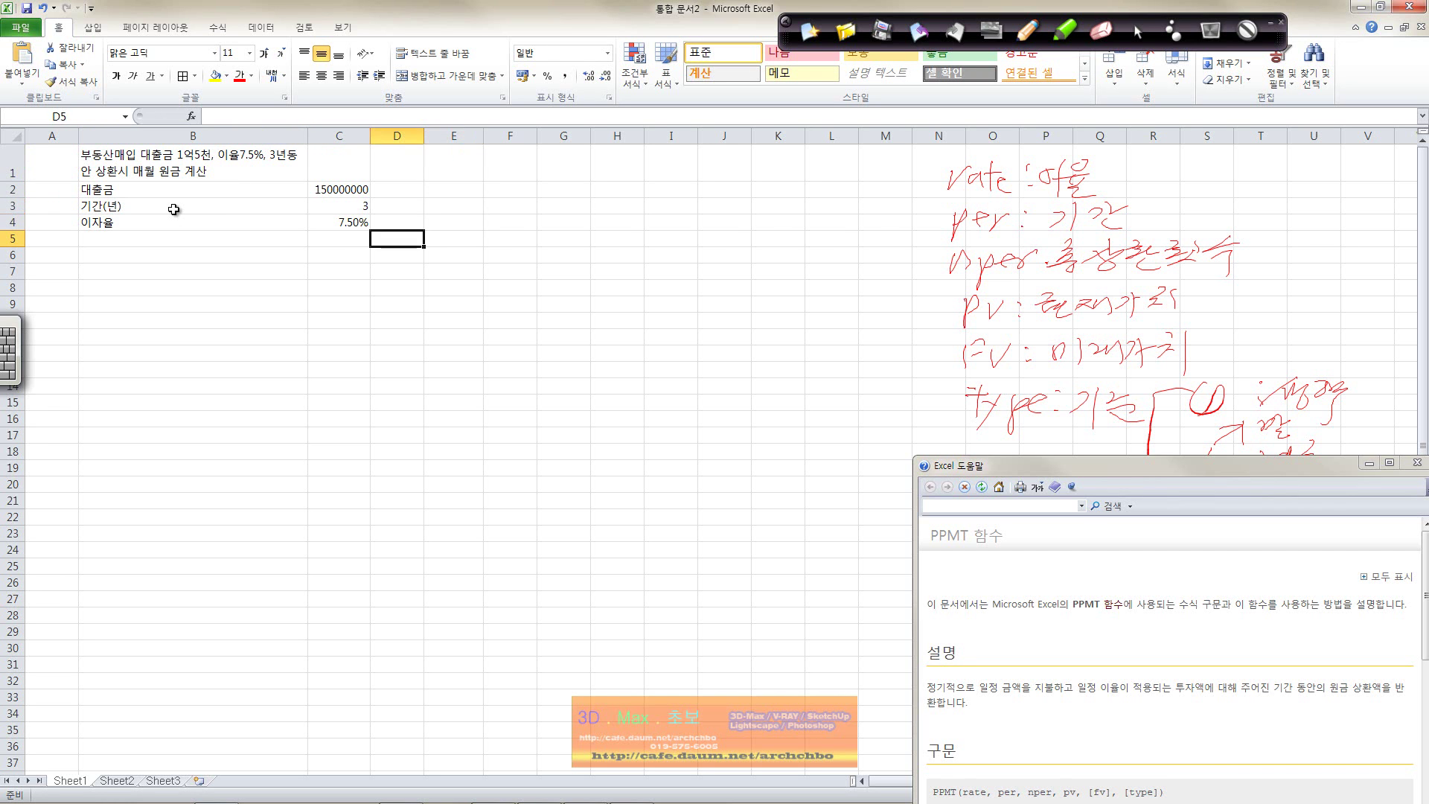
{"action": "key", "text": "Down"}
{"action": "key", "text": "Right"}
{"action": "type", "text": "매우ㅠㅓㅗ"}
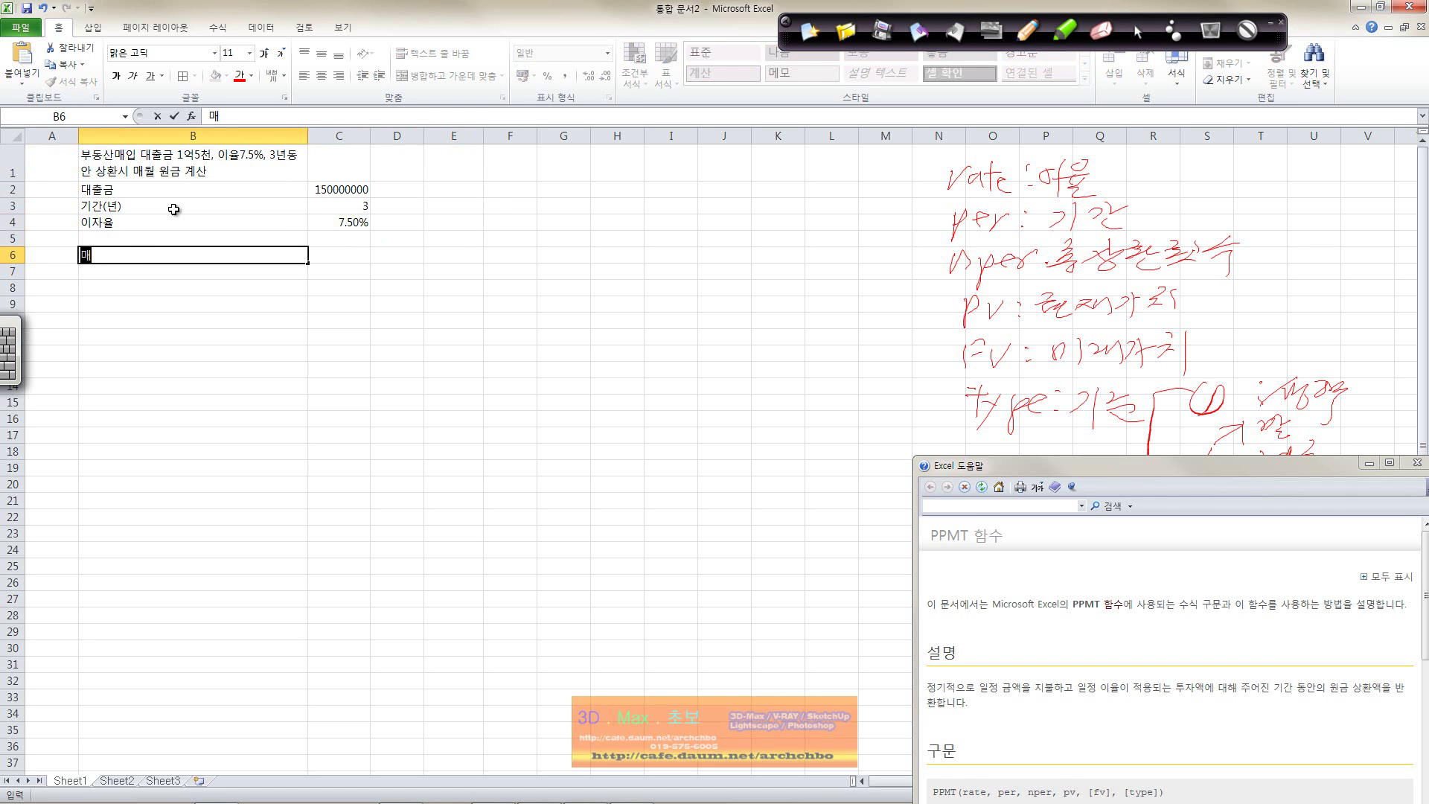
{"action": "key", "text": "BackSpace"}
{"action": "type", "text": "유ㅗㄹ"}
{"action": "type", "text": "월상환 원ㄹ"}
{"action": "type", "text": "ㅣ금"}
{"action": "type", "text": "걔서ㅏ₩"}
{"action": "type", "text": "산"}
{"action": "key", "text": "Return"}
Add the table headings 개월 in A7 and 상환금액 in B7
{"action": "key", "text": "Left"}
{"action": "key", "text": "Up"}
{"action": "key", "text": "Down"}
{"action": "type", "text": "회"}
{"action": "key", "text": "BackSpace"}
{"action": "type", "text": "개월"}
{"action": "key", "text": "Right"}
{"action": "type", "text": "상환금애"}
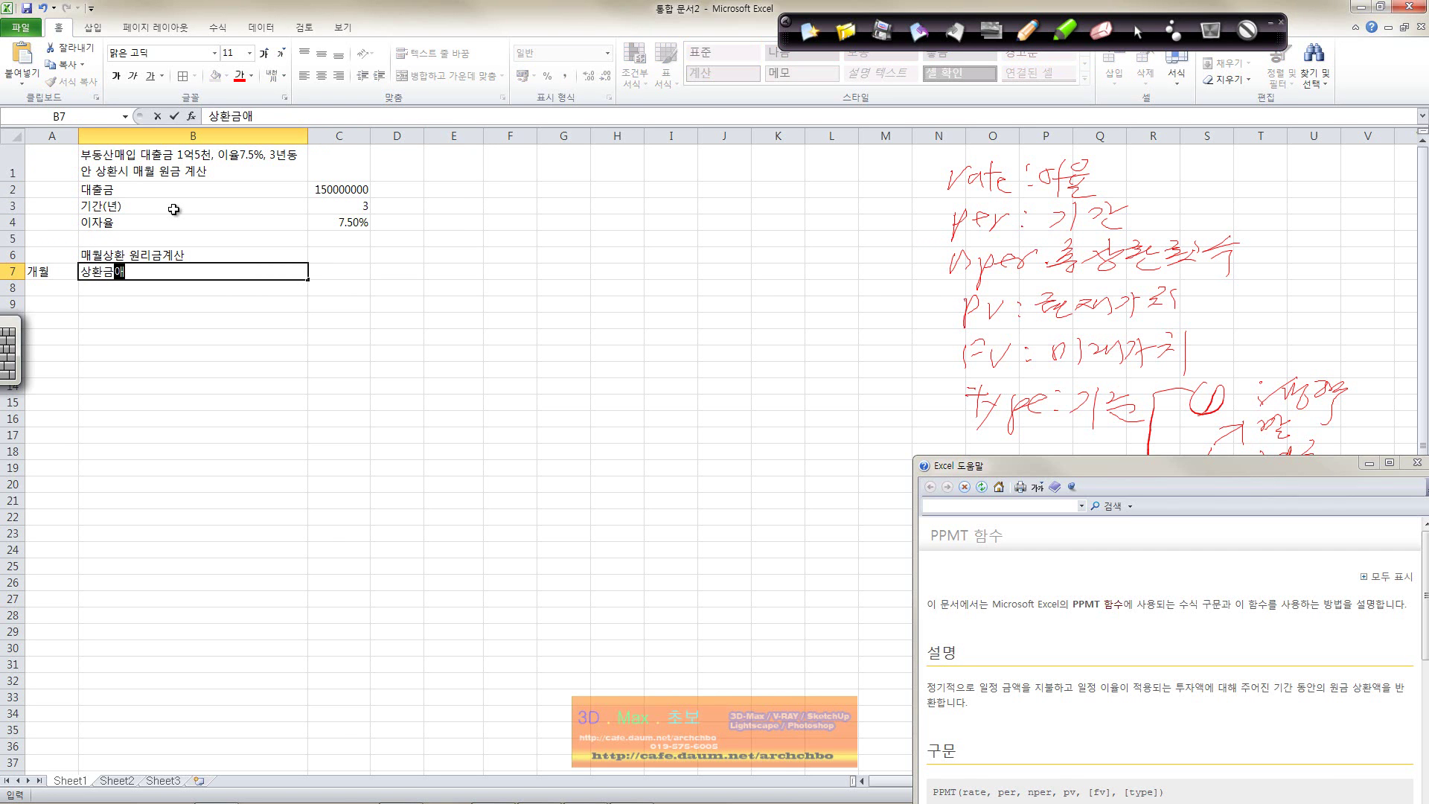
{"action": "type", "text": "ㄱ"}
{"action": "key", "text": "Return"}
{"action": "key", "text": "Left"}
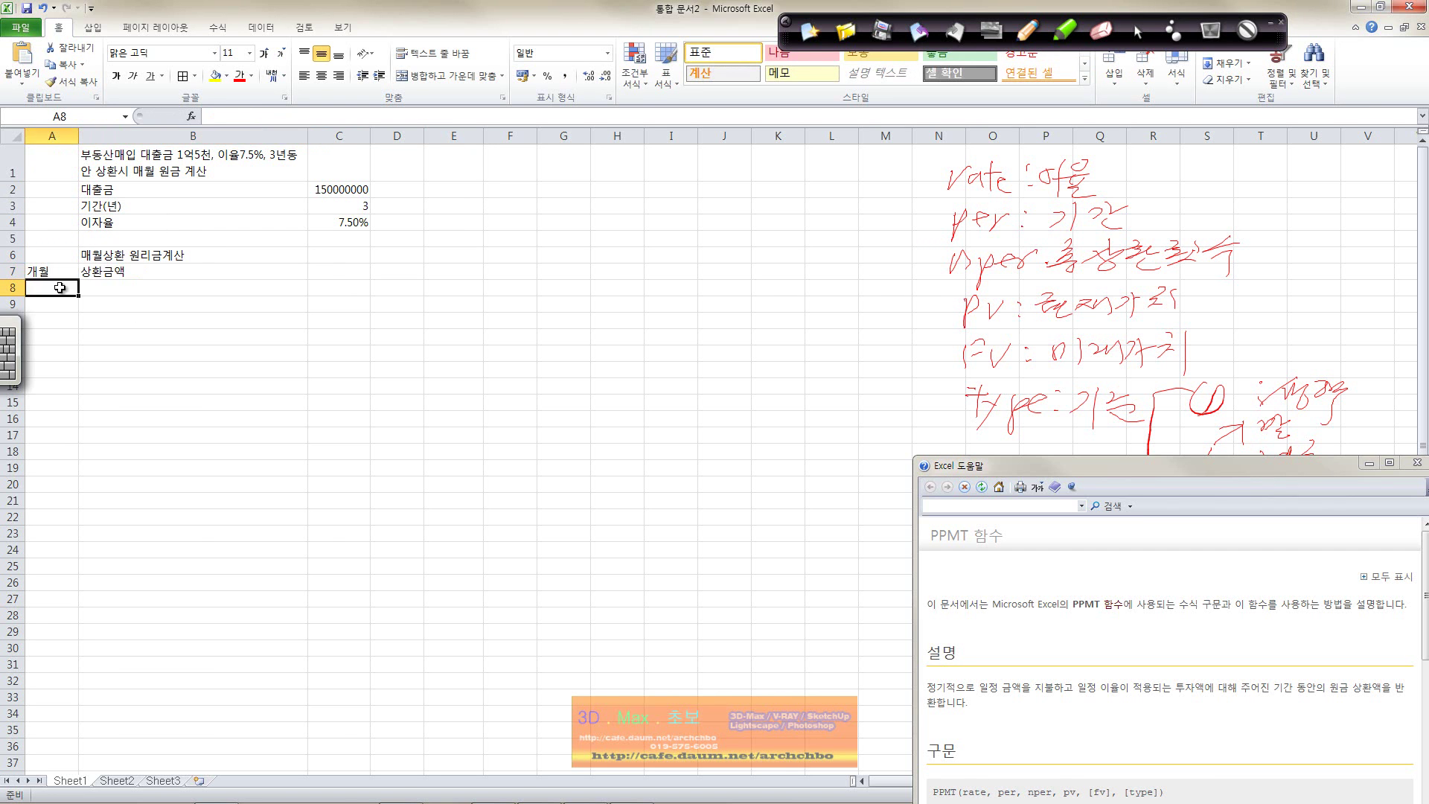
Fill the 개월 column from A8 to A43 with the month numbers 1 to 36
{"action": "type", "text": "1"}
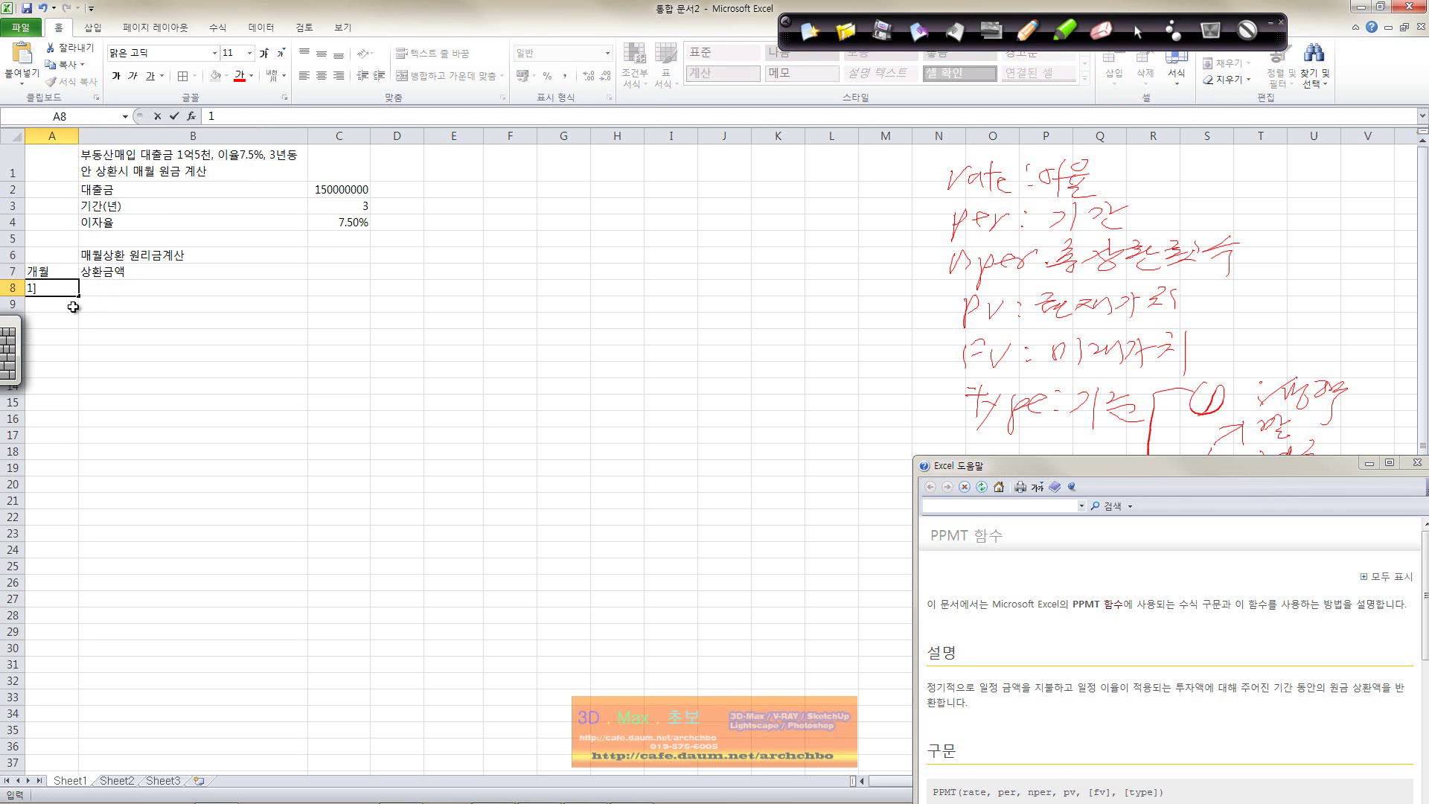
{"action": "key", "text": "Return"}
{"action": "key", "text": "Return"}
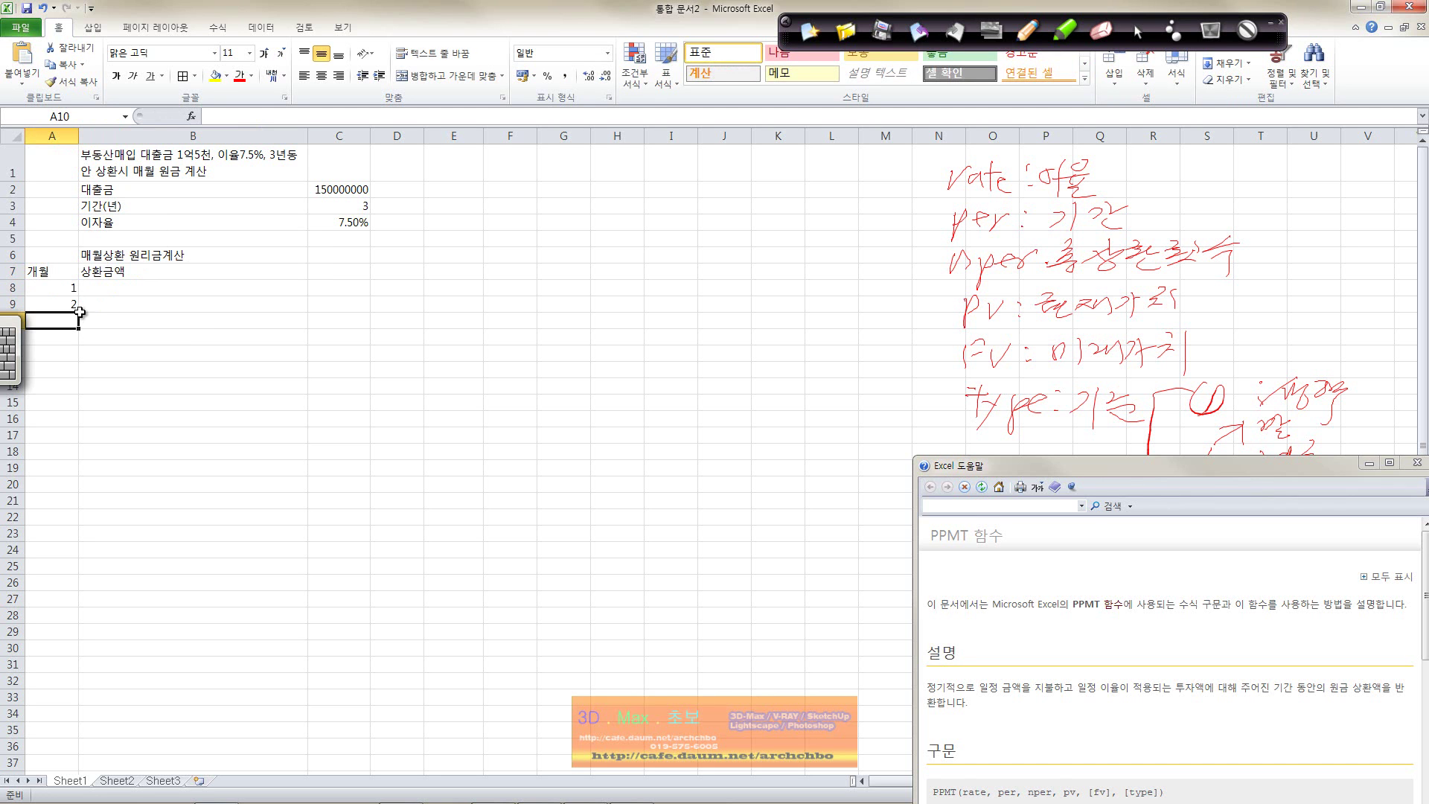
{"action": "left_click_drag", "start_coordinate": [65, 290], "coordinate": [68, 305]}
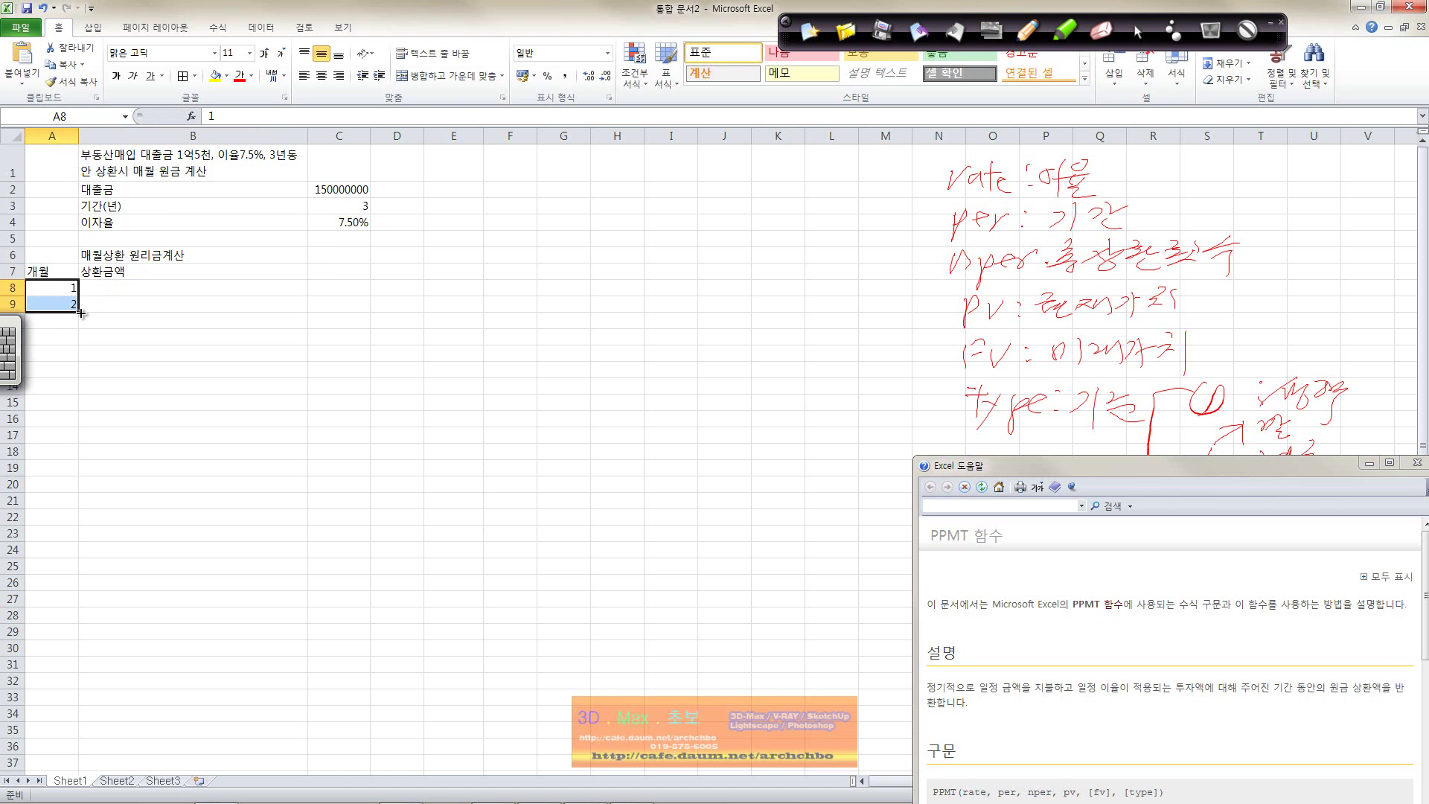
{"action": "left_click_drag", "start_coordinate": [80, 313], "coordinate": [63, 718]}
{"action": "left_click", "coordinate": [149, 665]}
{"action": "scroll", "coordinate": [149, 667], "scroll_direction": "down", "scroll_amount": 2}
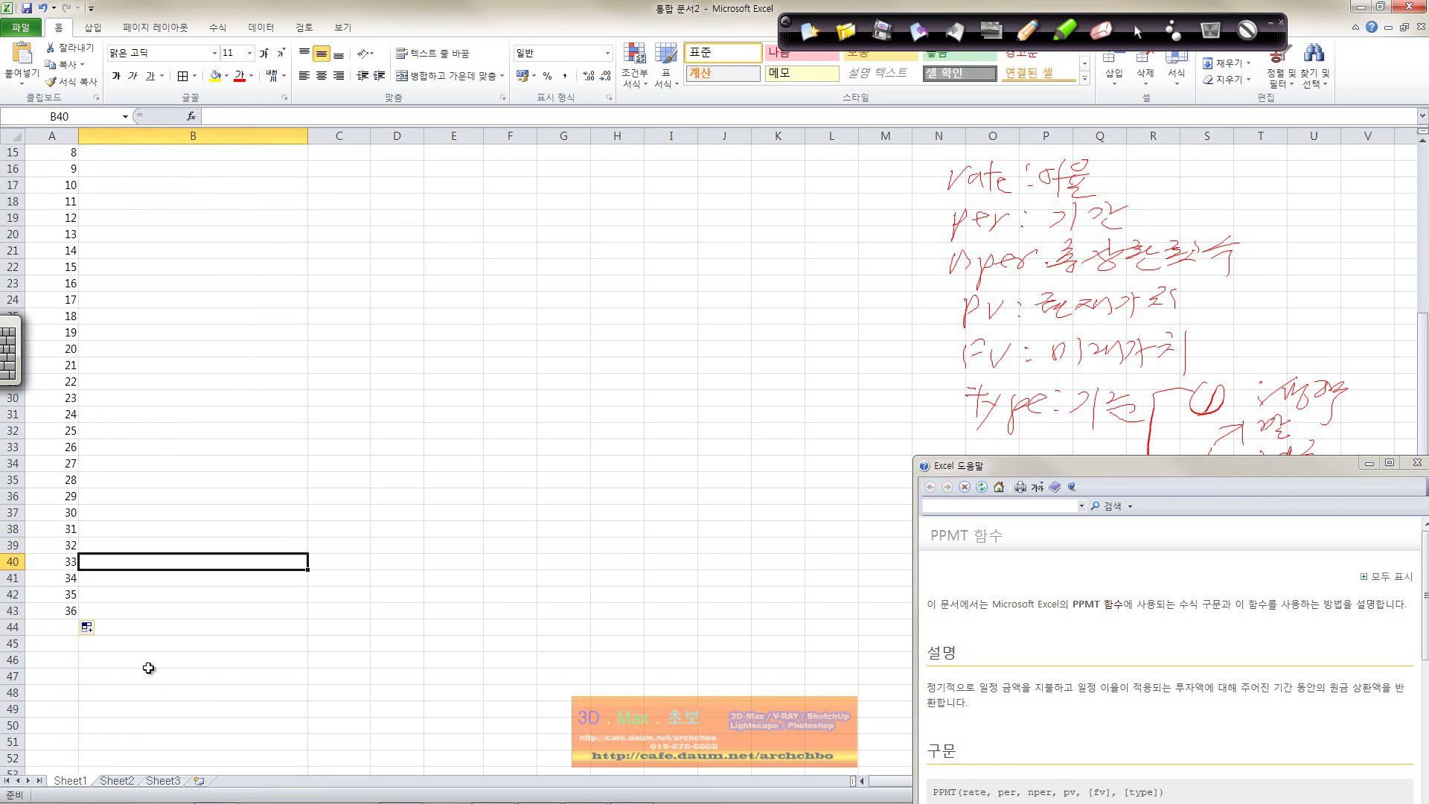
Add borders to all cells of the loan information block B1:C4
{"action": "scroll", "coordinate": [148, 667], "scroll_direction": "up", "scroll_amount": 5}
{"action": "left_click_drag", "start_coordinate": [143, 157], "coordinate": [365, 228]}
{"action": "left_click", "coordinate": [182, 75]}
Merge B1:C1 and centre the loan description horizontally through the cell format settings
{"action": "left_click", "coordinate": [217, 154]}
{"action": "left_click", "coordinate": [338, 164]}
{"action": "right_click", "coordinate": [324, 160]}
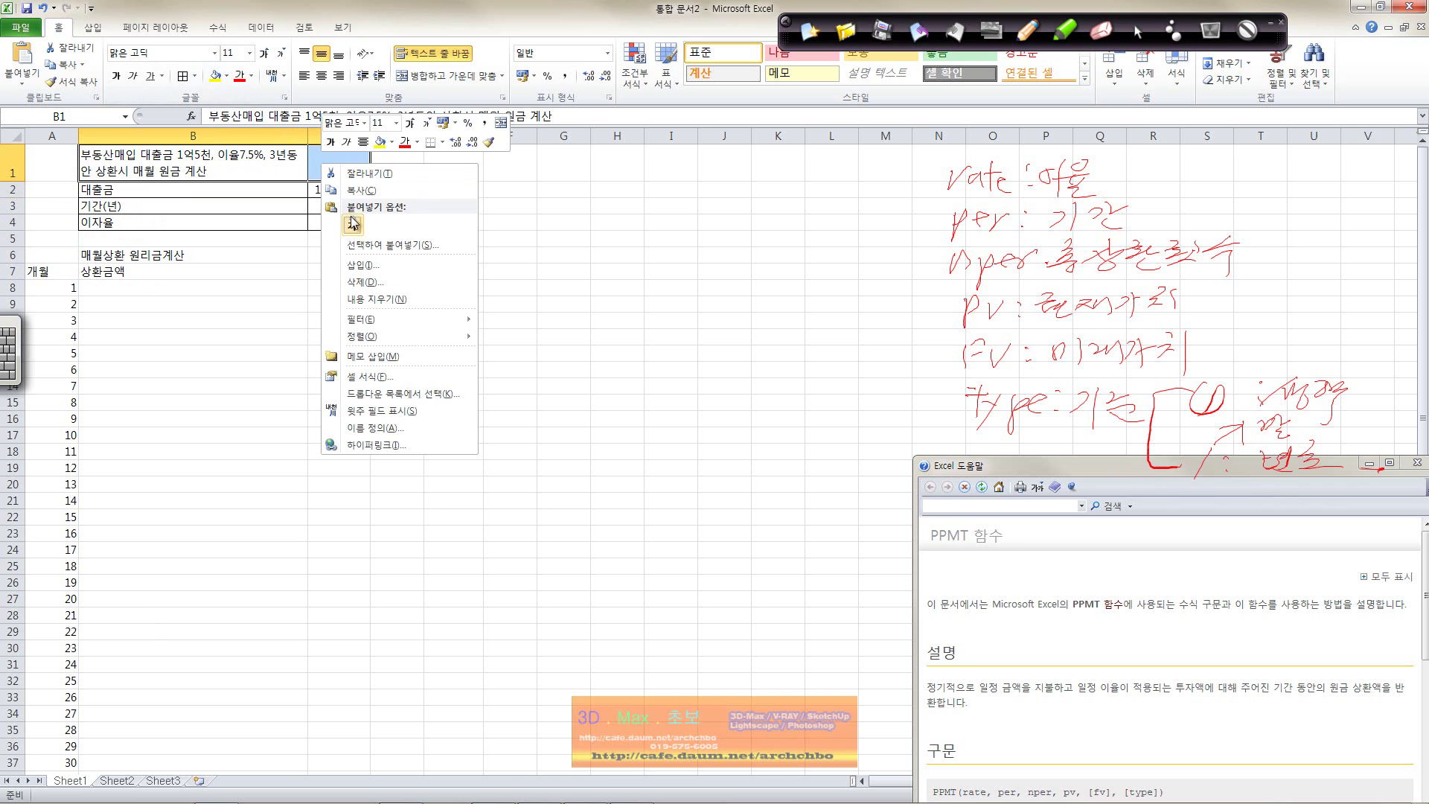
{"action": "left_click", "coordinate": [385, 377]}
{"action": "left_click", "coordinate": [251, 237]}
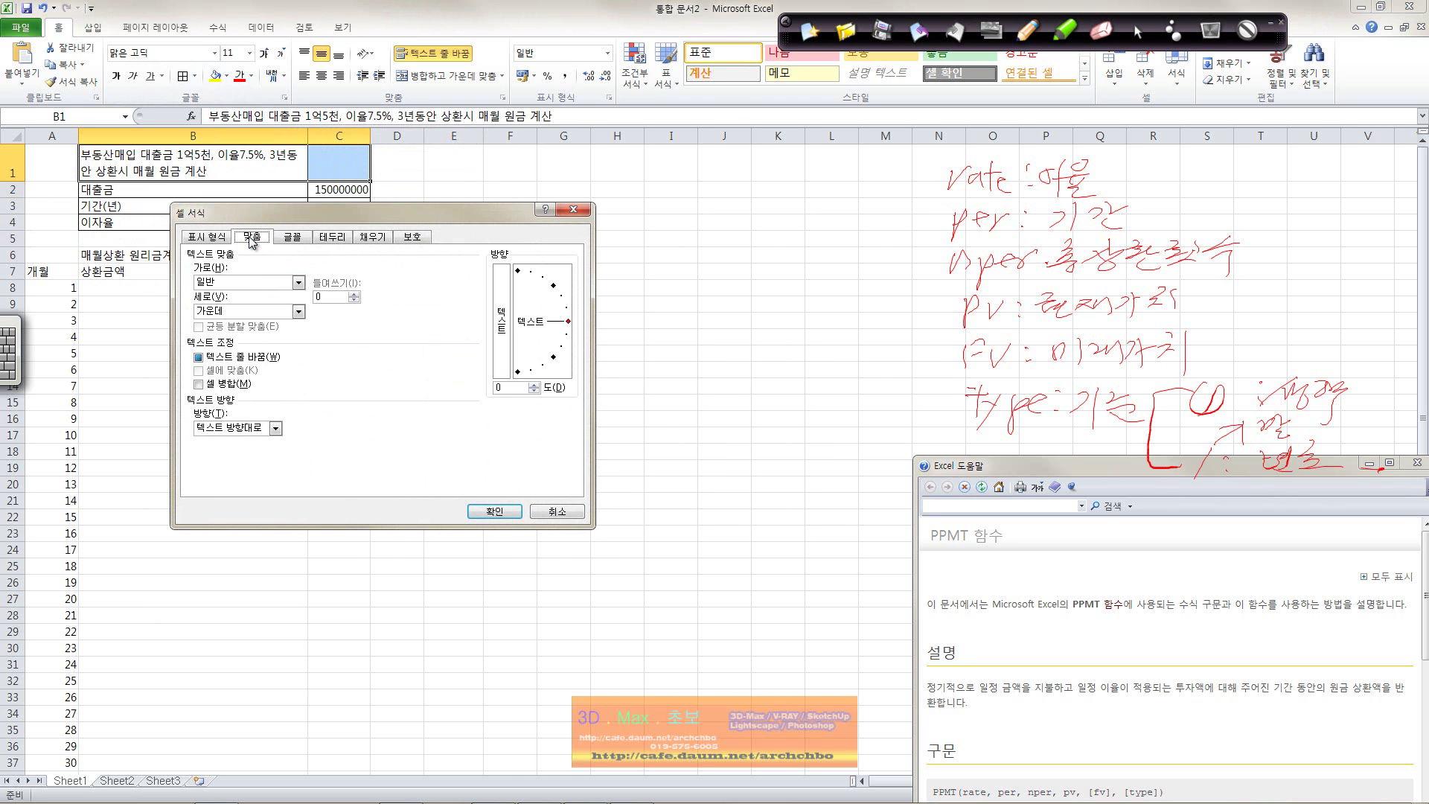
{"action": "left_click", "coordinate": [298, 282]}
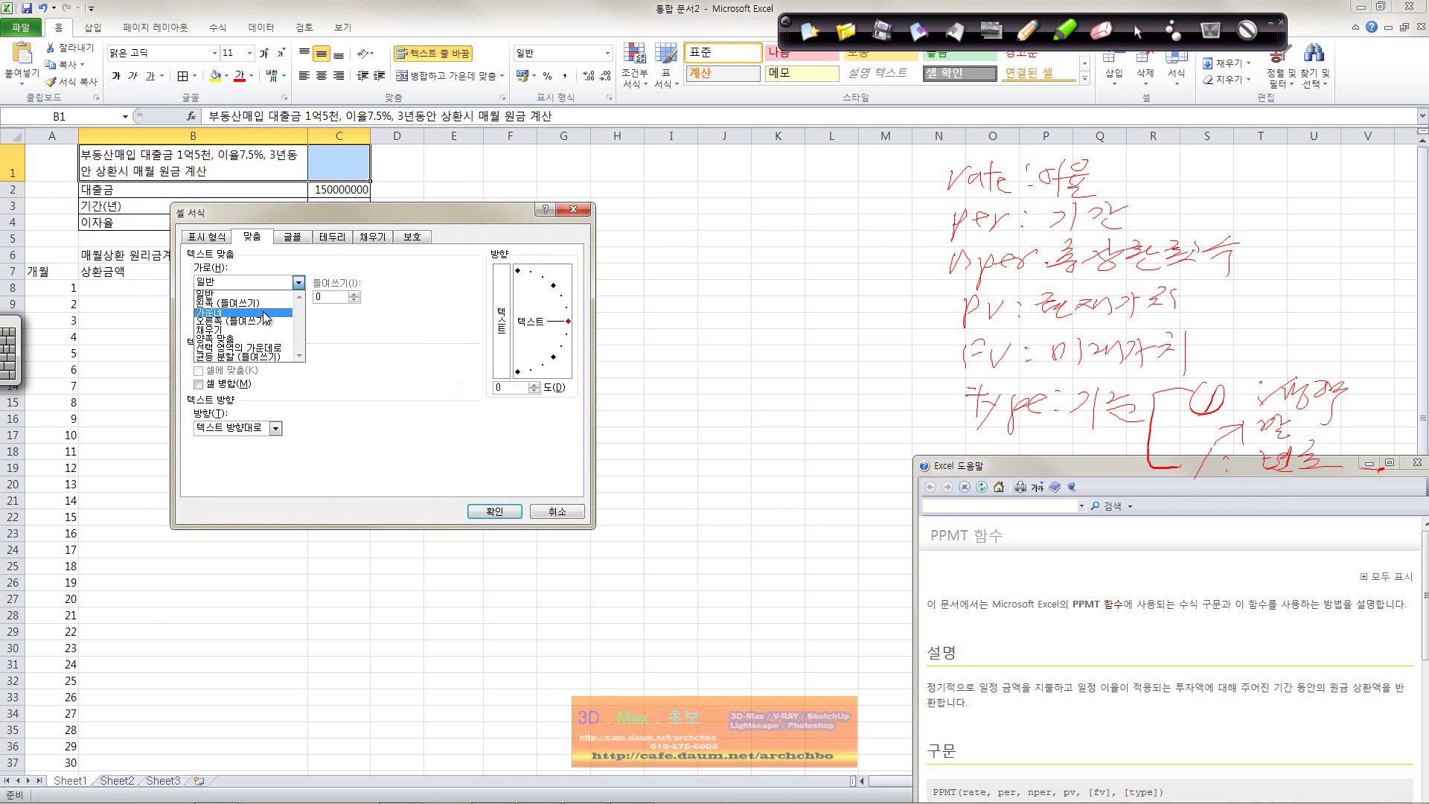
{"action": "left_click", "coordinate": [257, 317]}
{"action": "left_click", "coordinate": [231, 383]}
{"action": "left_click", "coordinate": [494, 511]}
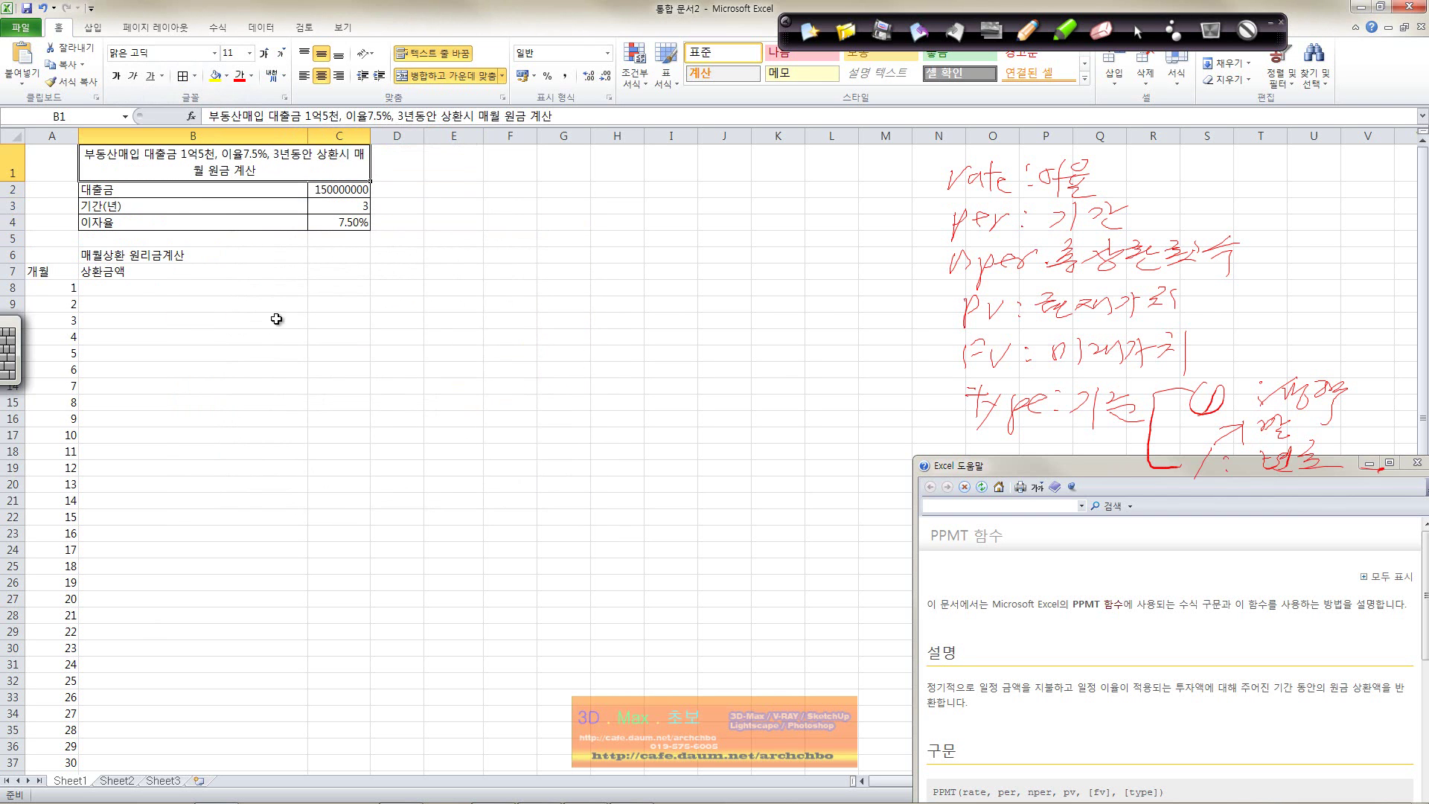
Insert a line break before 매월 원금 계산 in the merged B1 title
{"action": "key", "text": "Down"}
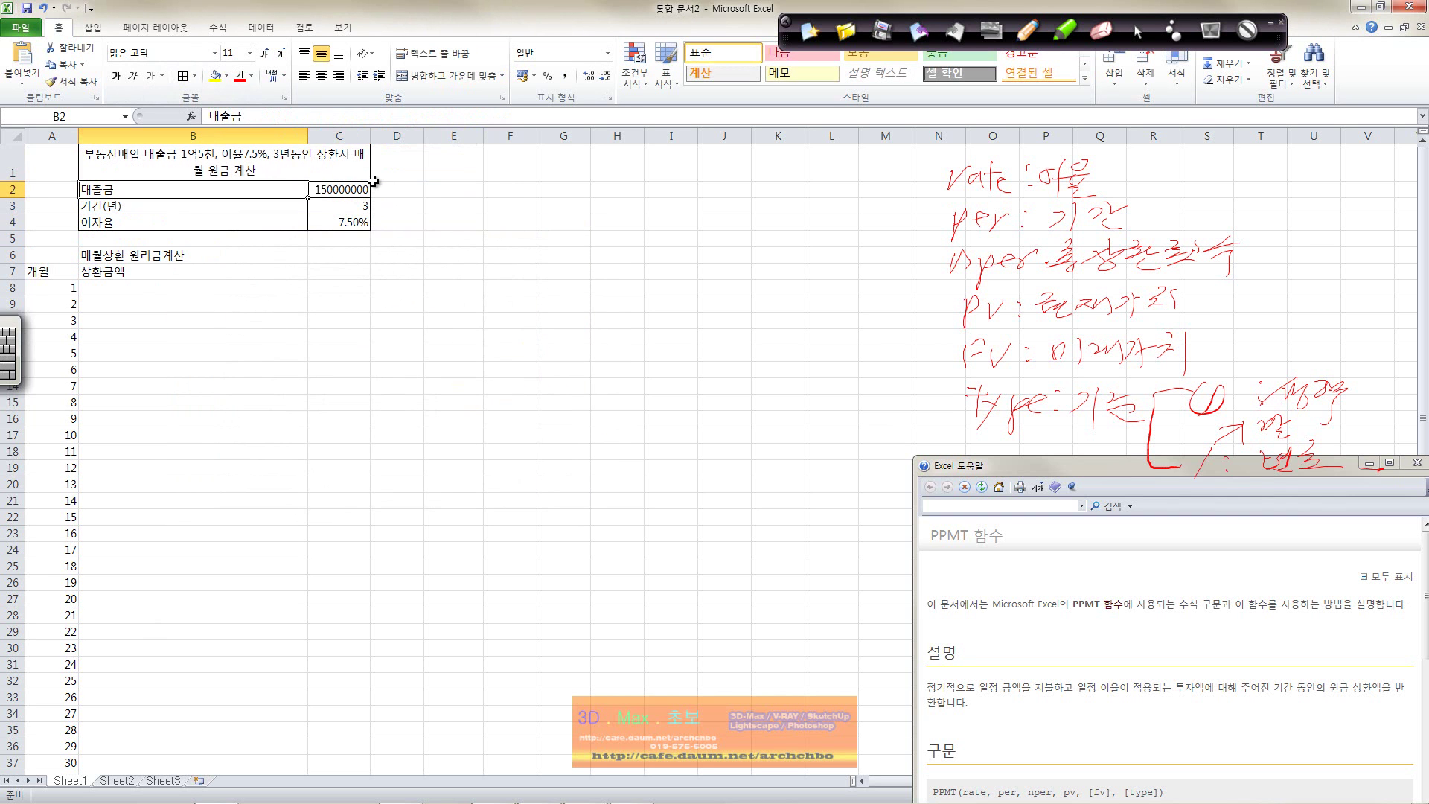
{"action": "double_click", "coordinate": [354, 154]}
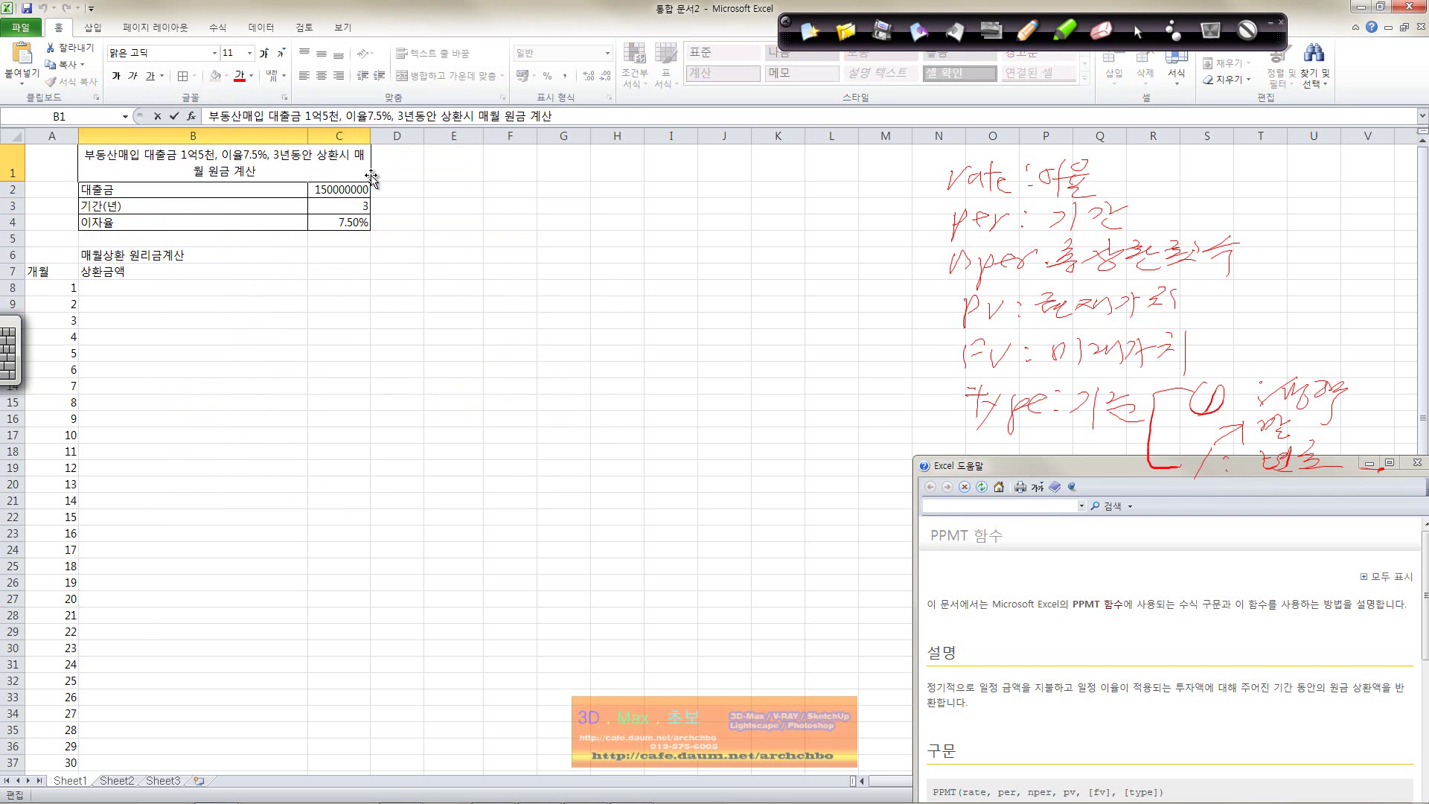
{"action": "key", "text": "alt+Return"}
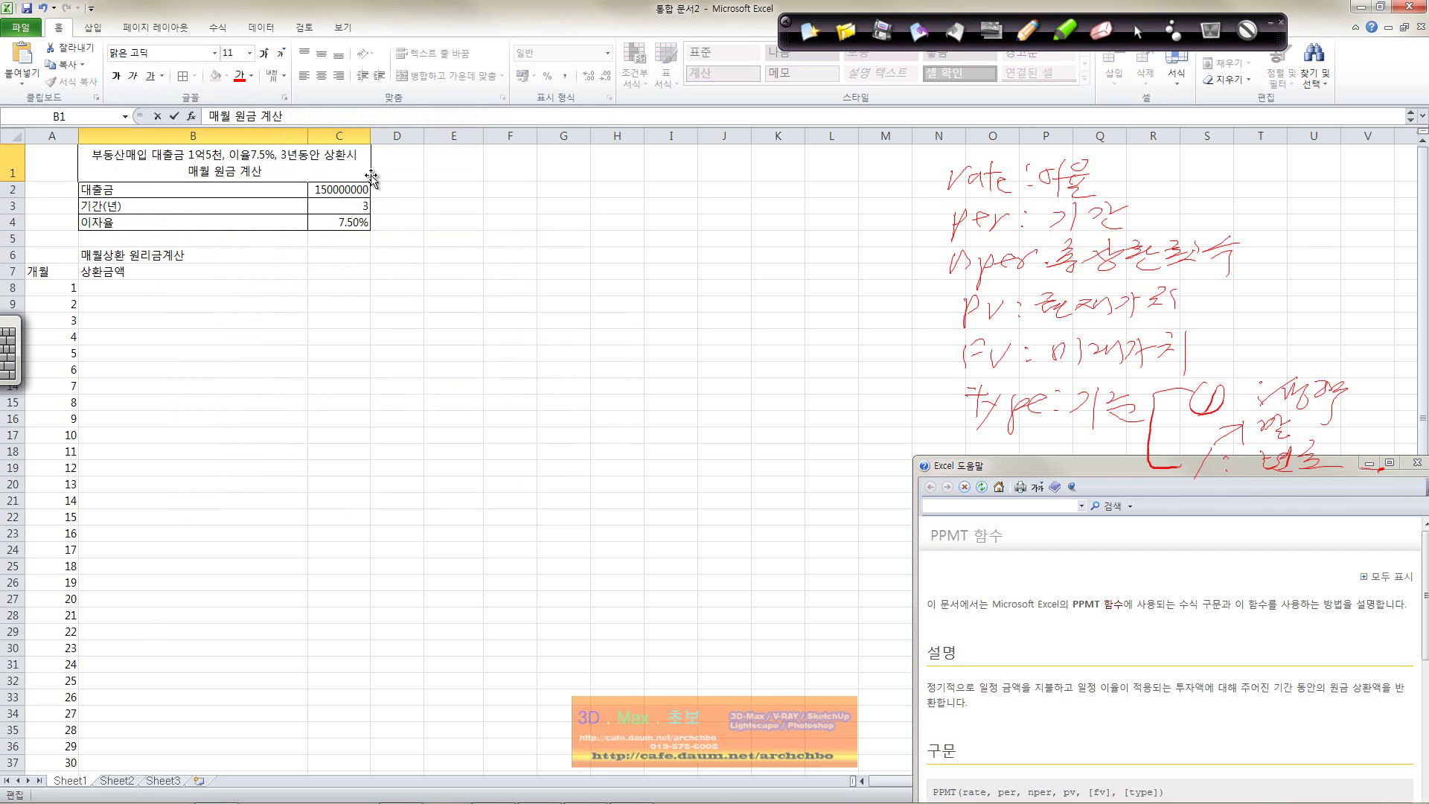
Format the loan amount in C2 with thousands separators
{"action": "left_click", "coordinate": [360, 186]}
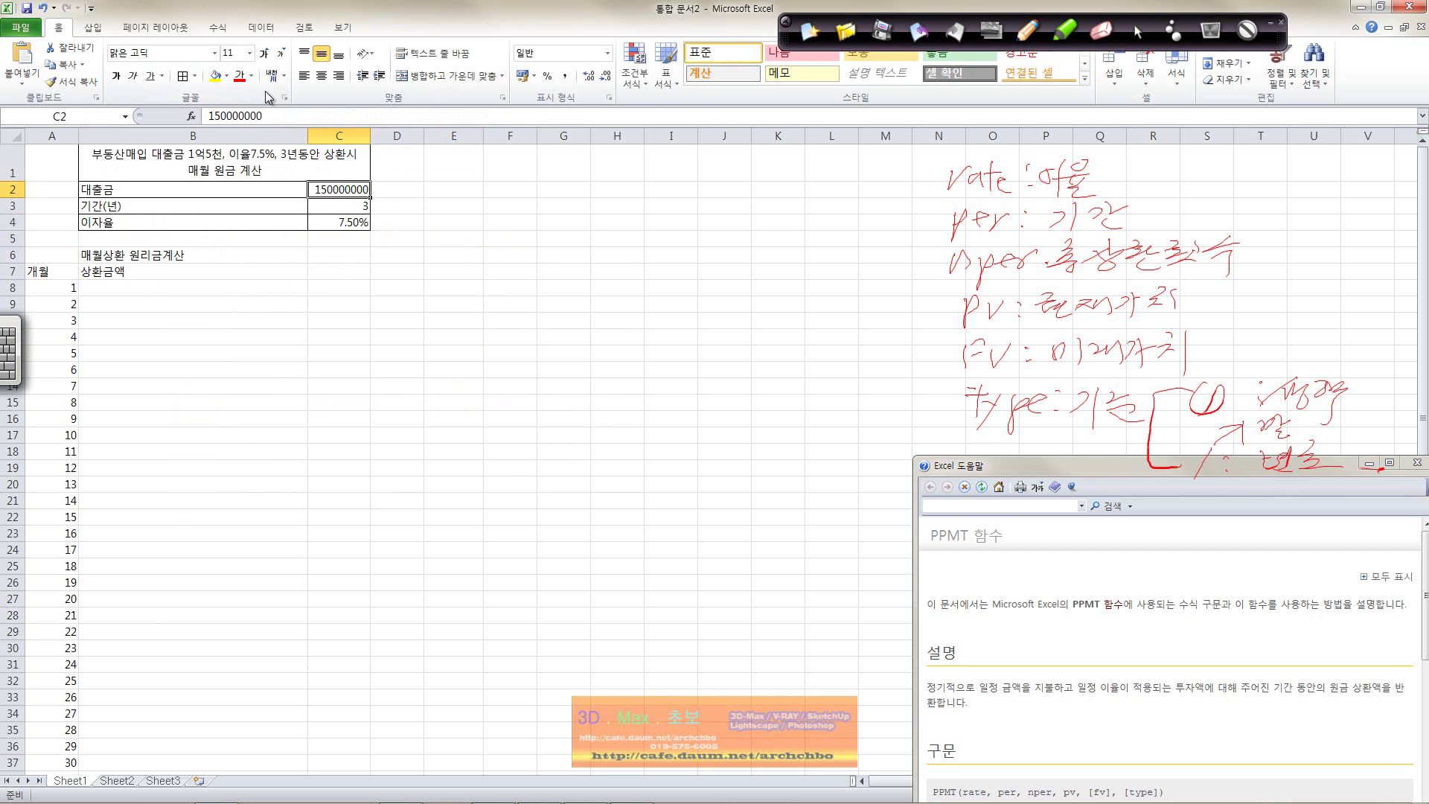
{"action": "left_click", "coordinate": [565, 75]}
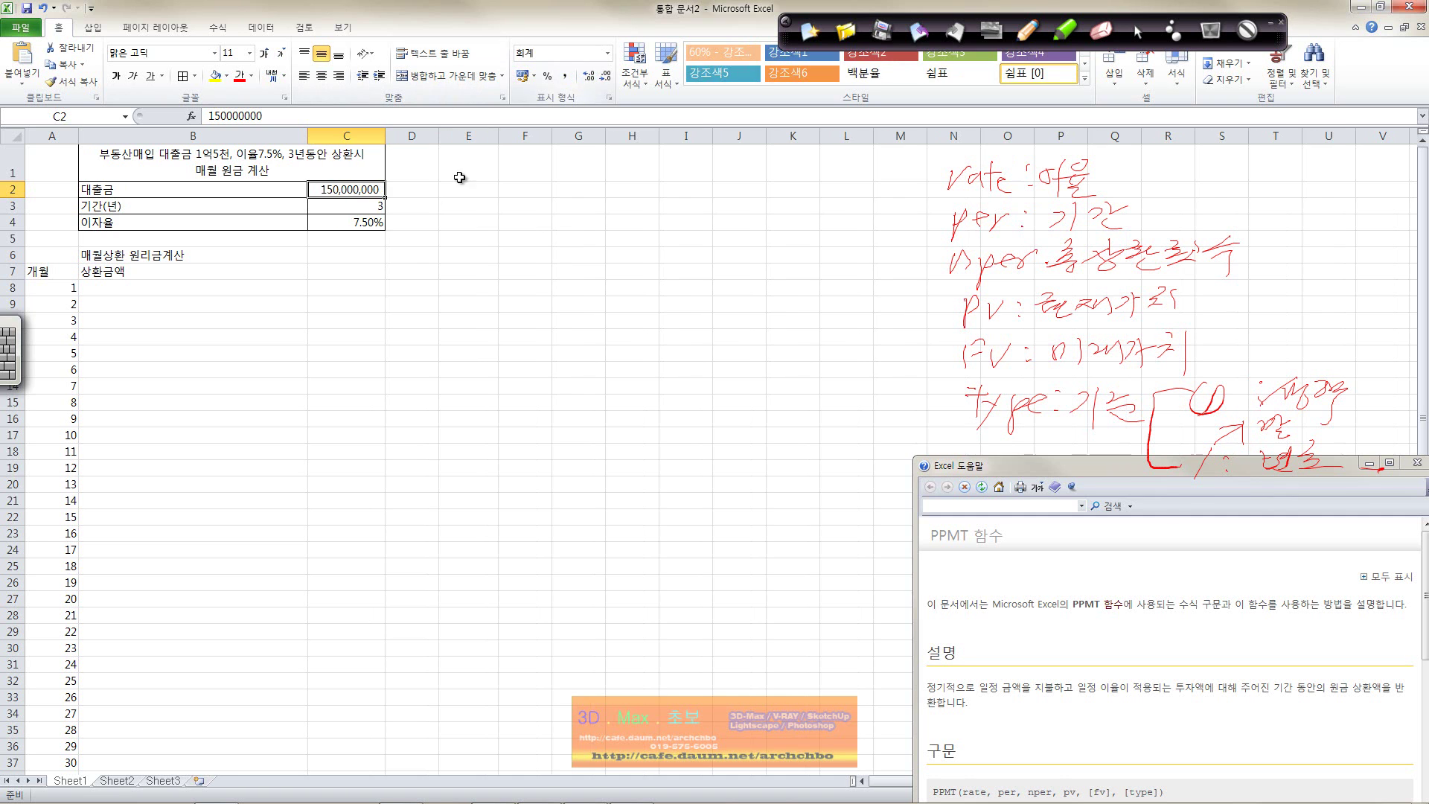
{"action": "left_click", "coordinate": [266, 304]}
Add borders to the repayment table A7:B43 and centre its contents
{"action": "left_click", "coordinate": [60, 271]}
{"action": "left_click_drag", "start_coordinate": [64, 269], "coordinate": [288, 283]}
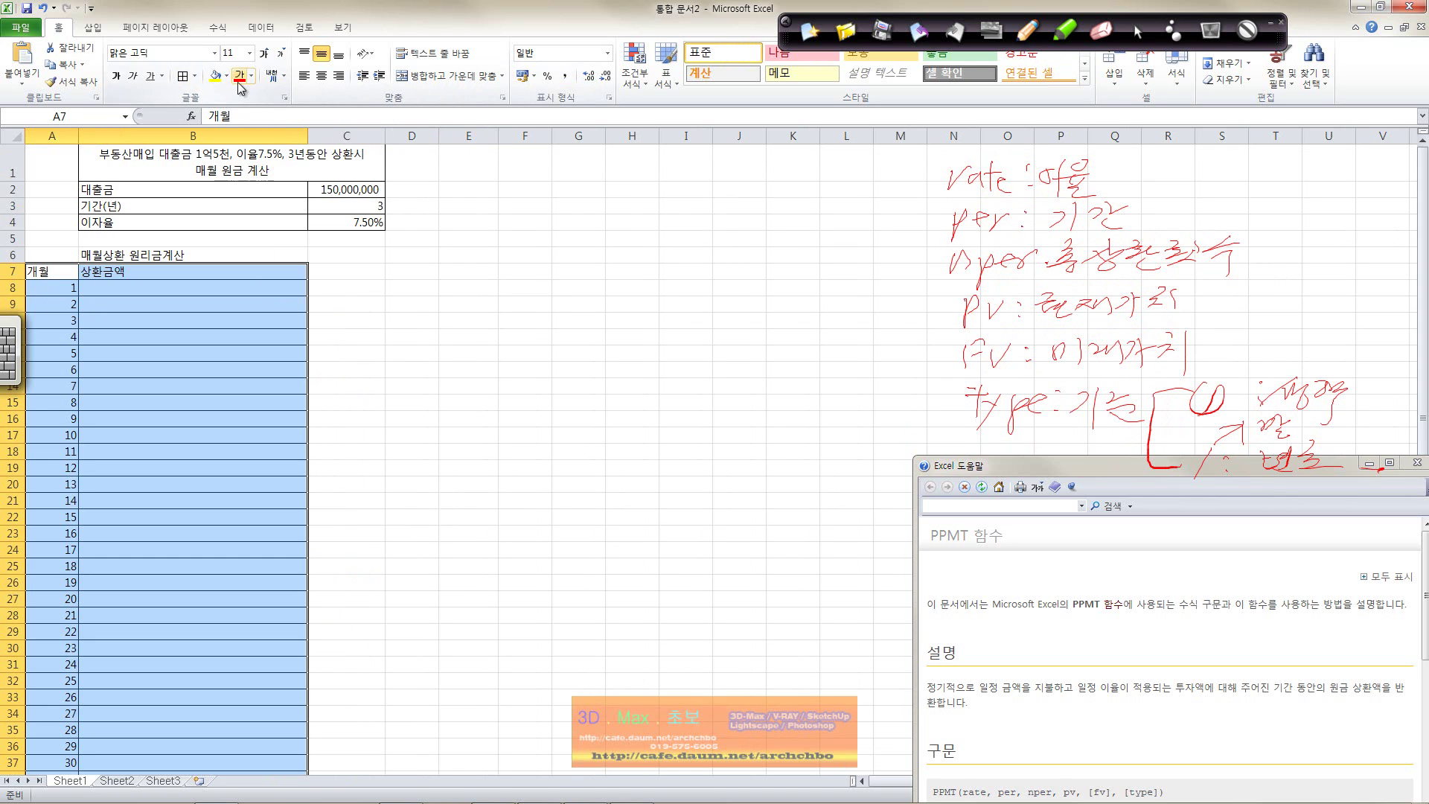
{"action": "left_click", "coordinate": [322, 78]}
{"action": "left_click", "coordinate": [375, 331]}
{"action": "left_click", "coordinate": [269, 288]}
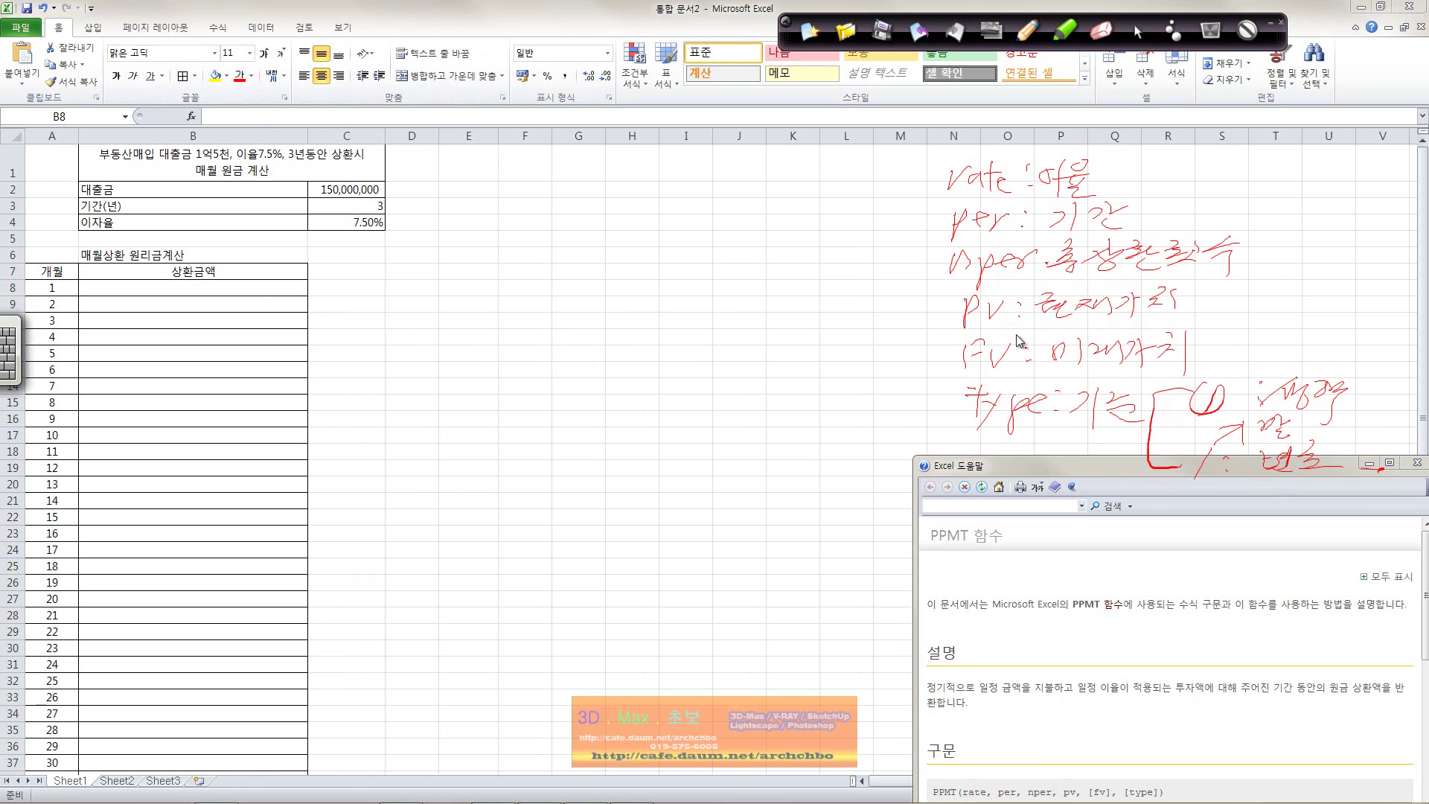
Start the repayment formula in B8 with =ppmt(
{"action": "left_click", "coordinate": [222, 290]}
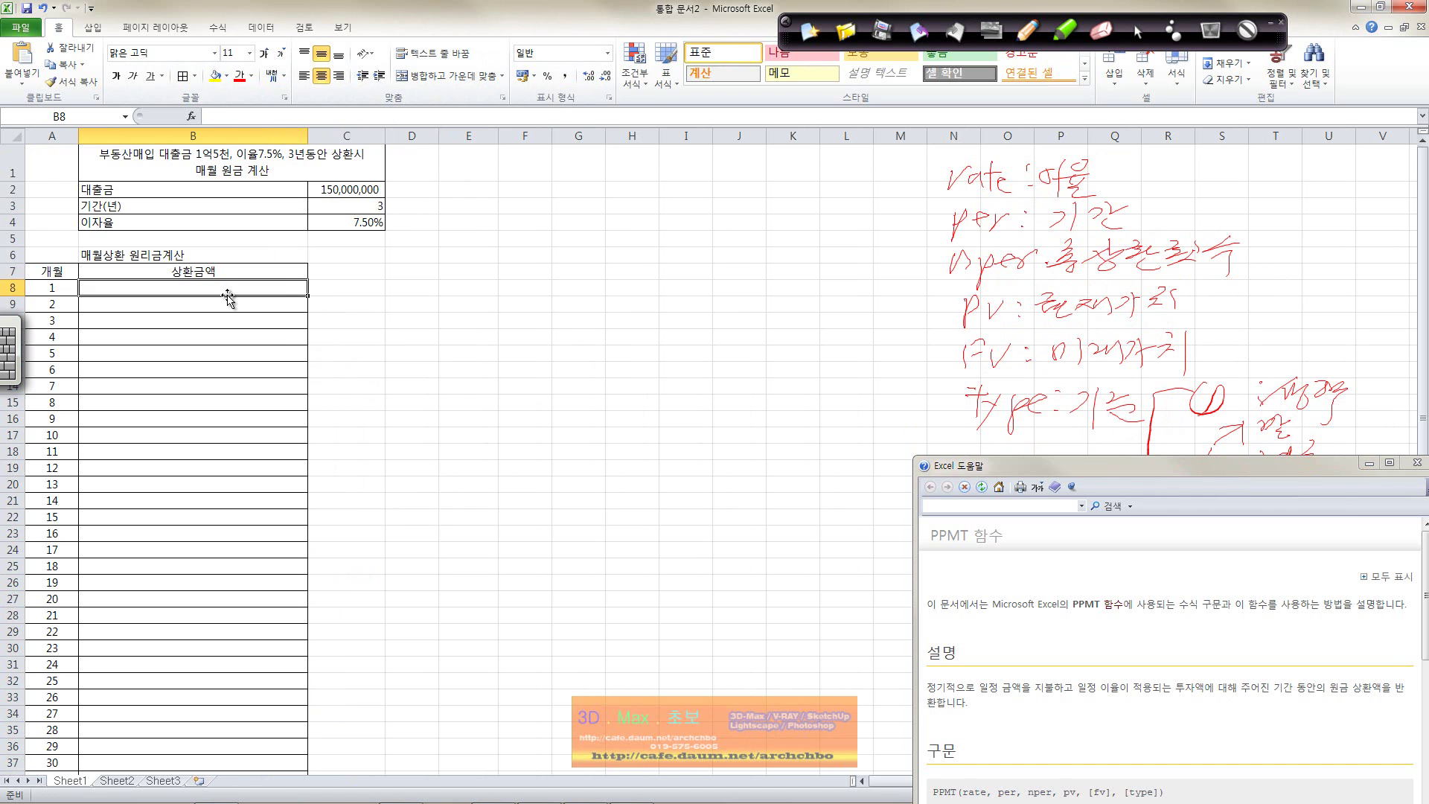
{"action": "type", "text": "=ㅔㅔㅡㅅ("}
{"action": "key", "text": "BackSpace"}
{"action": "key", "text": "BackSpace"}
{"action": "key", "text": "BackSpace"}
{"action": "type", "text": "ppmt("}
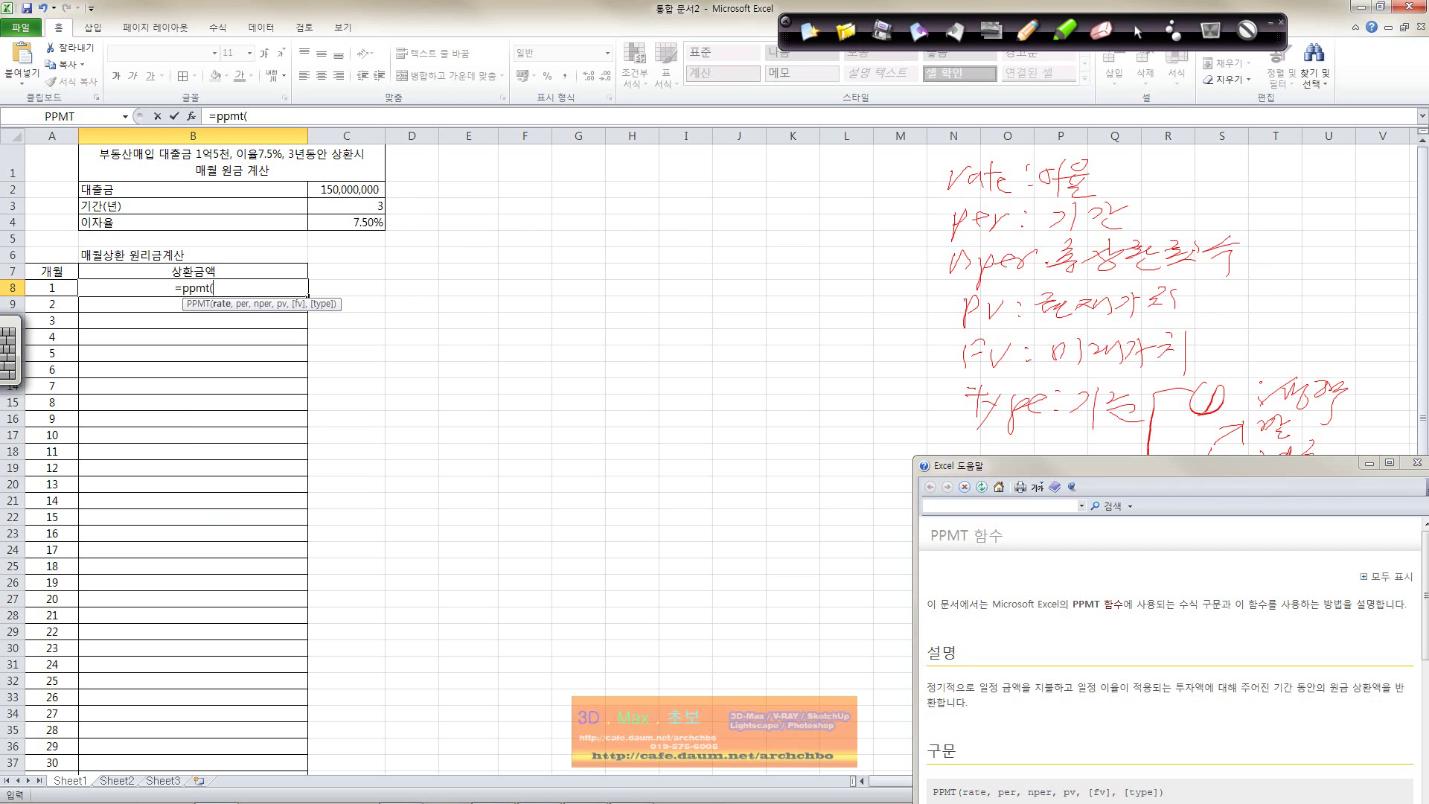
Handwrite a note beside rate, with an arrow to it, explaining that it is the interest rate arising over one year
{"action": "left_click", "coordinate": [1380, 467]}
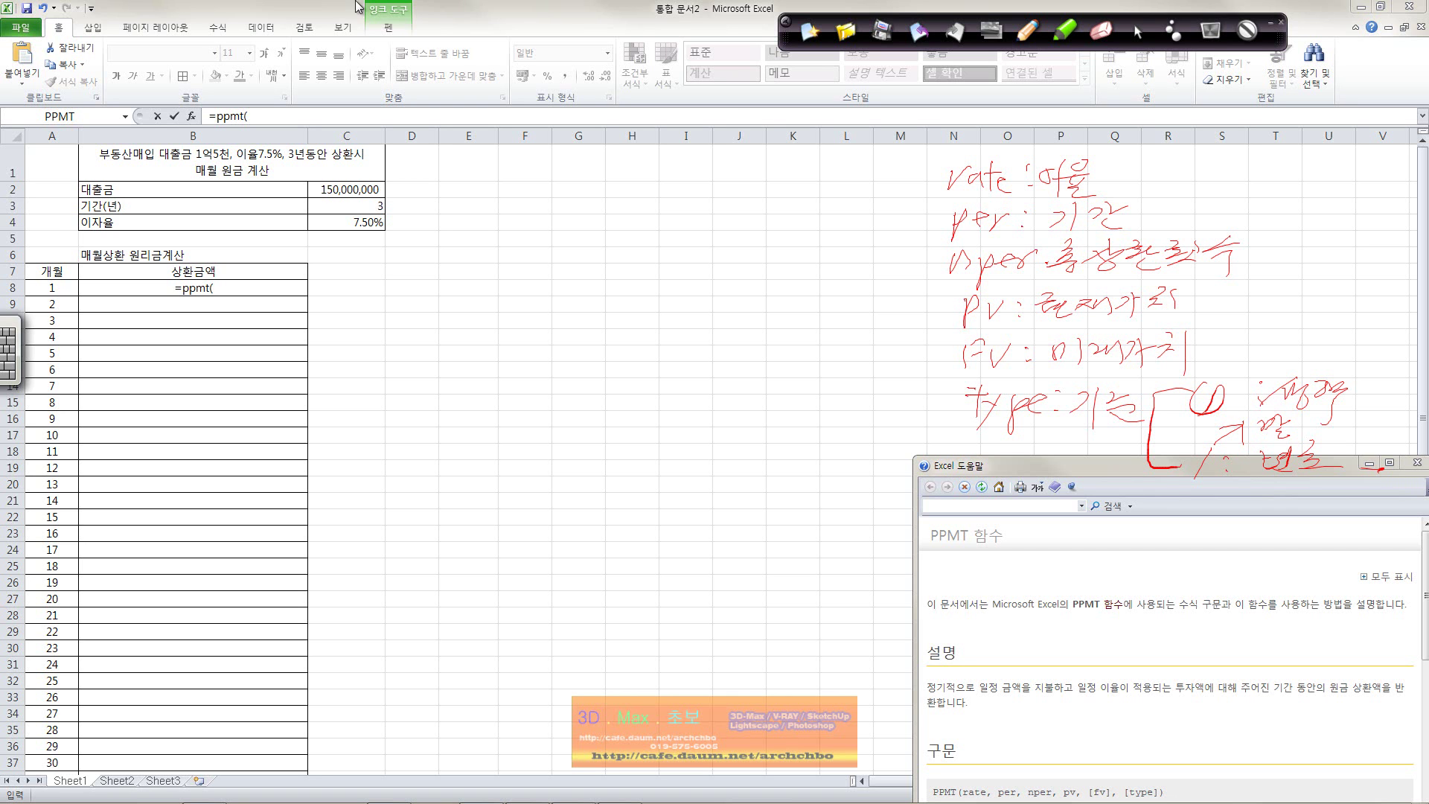
{"action": "left_click", "coordinate": [997, 27]}
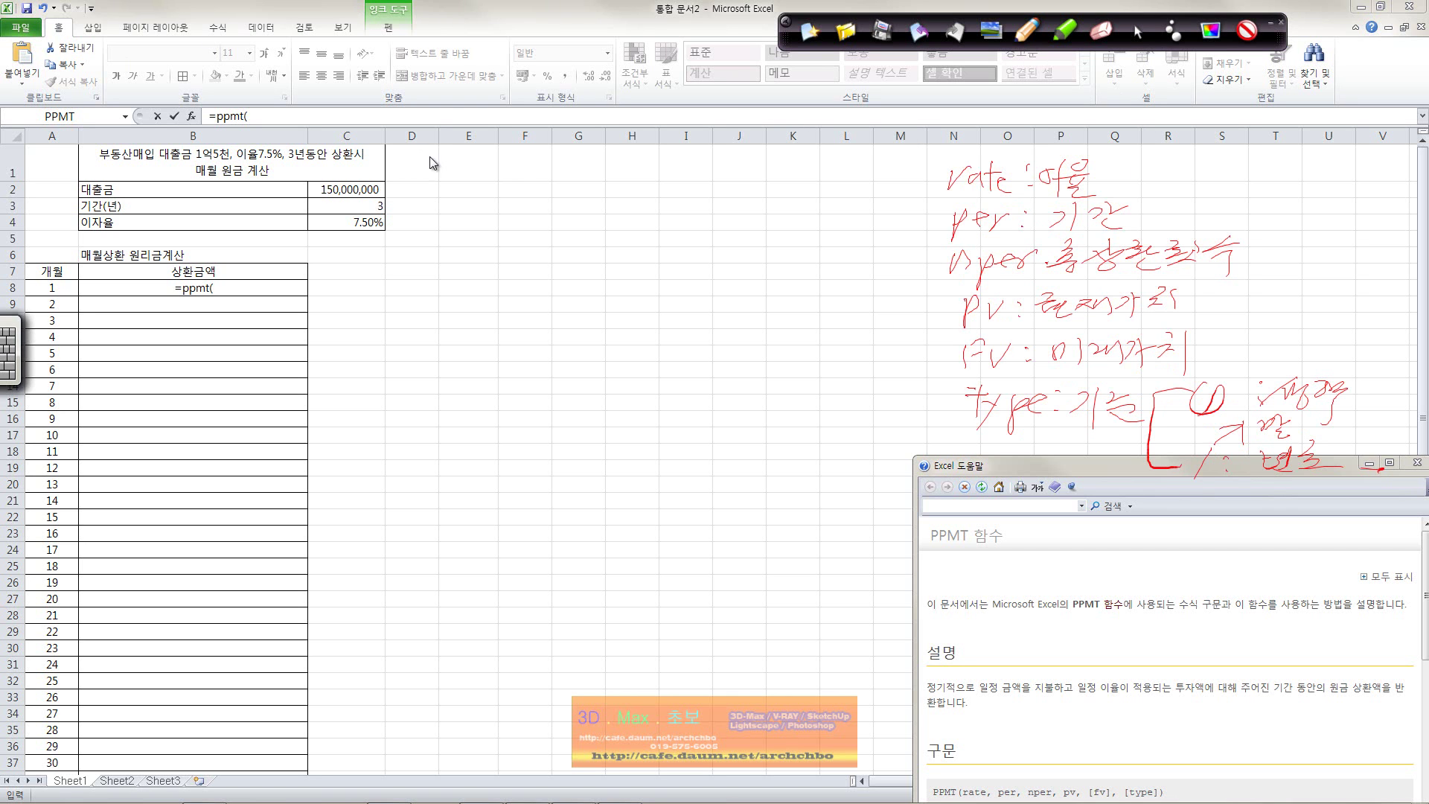
{"action": "left_click_drag", "start_coordinate": [923, 176], "coordinate": [861, 180]}
{"action": "mouse_move", "coordinate": [773, 177]}
{"action": "left_mouse_down"}
{"action": "mouse_move", "coordinate": [822, 174]}
{"action": "mouse_move", "coordinate": [838, 199]}
{"action": "left_mouse_up"}
{"action": "mouse_move", "coordinate": [710, 211]}
{"action": "left_mouse_down"}
{"action": "mouse_move", "coordinate": [700, 223]}
{"action": "mouse_move", "coordinate": [937, 223]}
{"action": "left_mouse_up"}
{"action": "left_click_drag", "start_coordinate": [705, 240], "coordinate": [828, 251]}
Draw an arrow from the 7.50% rate in C4 and handwrite 7.5%/12 with a short note beneath it
{"action": "left_click", "coordinate": [401, 221]}
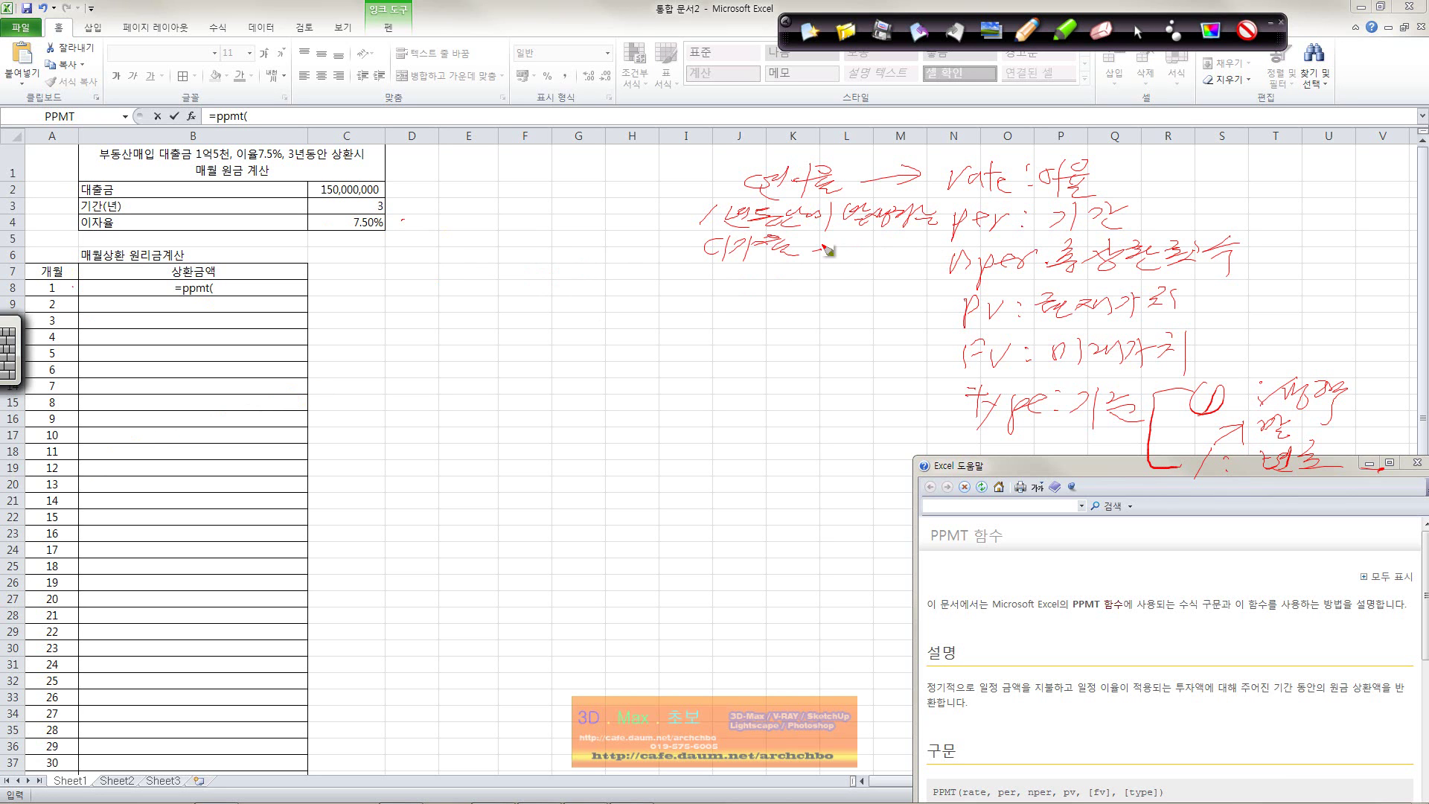
{"action": "mouse_move", "coordinate": [388, 221]}
{"action": "left_mouse_down"}
{"action": "mouse_move", "coordinate": [555, 235]}
{"action": "mouse_move", "coordinate": [554, 252]}
{"action": "mouse_move", "coordinate": [584, 237]}
{"action": "left_mouse_up"}
{"action": "left_click", "coordinate": [509, 233]}
{"action": "mouse_move", "coordinate": [592, 230]}
{"action": "left_mouse_down"}
{"action": "mouse_move", "coordinate": [613, 234]}
{"action": "mouse_move", "coordinate": [564, 289]}
{"action": "left_mouse_up"}
{"action": "left_click", "coordinate": [638, 238]}
{"action": "mouse_move", "coordinate": [592, 267]}
{"action": "left_mouse_down"}
{"action": "mouse_move", "coordinate": [614, 286]}
{"action": "mouse_move", "coordinate": [654, 264]}
{"action": "left_mouse_up"}
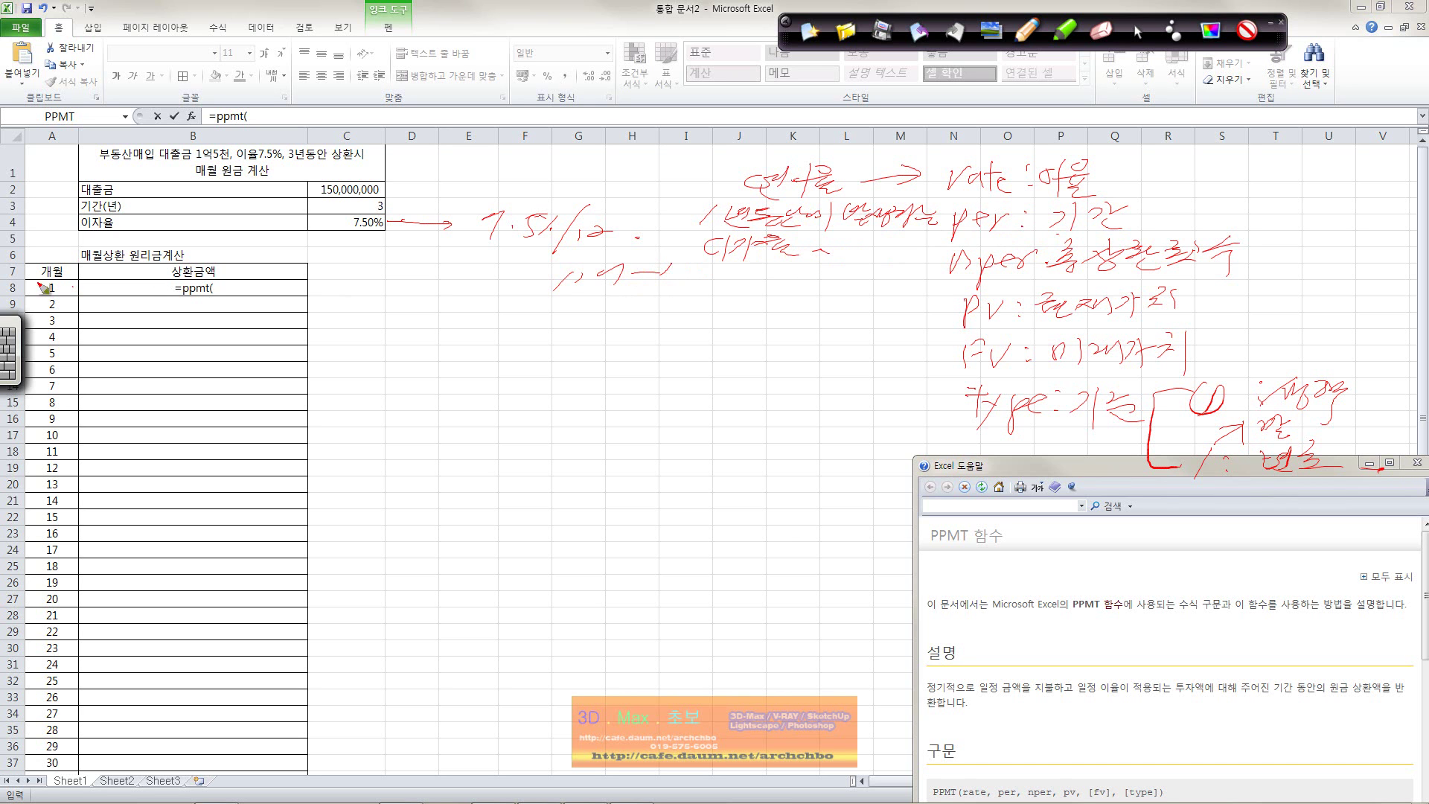
Circle months 1 and 2 in the table and handwrite the formula's beginning, =PPMT($C$4/12,
{"action": "left_click_drag", "start_coordinate": [59, 281], "coordinate": [76, 304]}
{"action": "left_click_drag", "start_coordinate": [473, 317], "coordinate": [489, 316]}
{"action": "mouse_move", "coordinate": [473, 325]}
{"action": "left_mouse_down"}
{"action": "mouse_move", "coordinate": [547, 341]}
{"action": "mouse_move", "coordinate": [575, 316]}
{"action": "left_mouse_up"}
{"action": "mouse_move", "coordinate": [560, 317]}
{"action": "left_mouse_down"}
{"action": "mouse_move", "coordinate": [559, 344]}
{"action": "mouse_move", "coordinate": [579, 344]}
{"action": "left_mouse_up"}
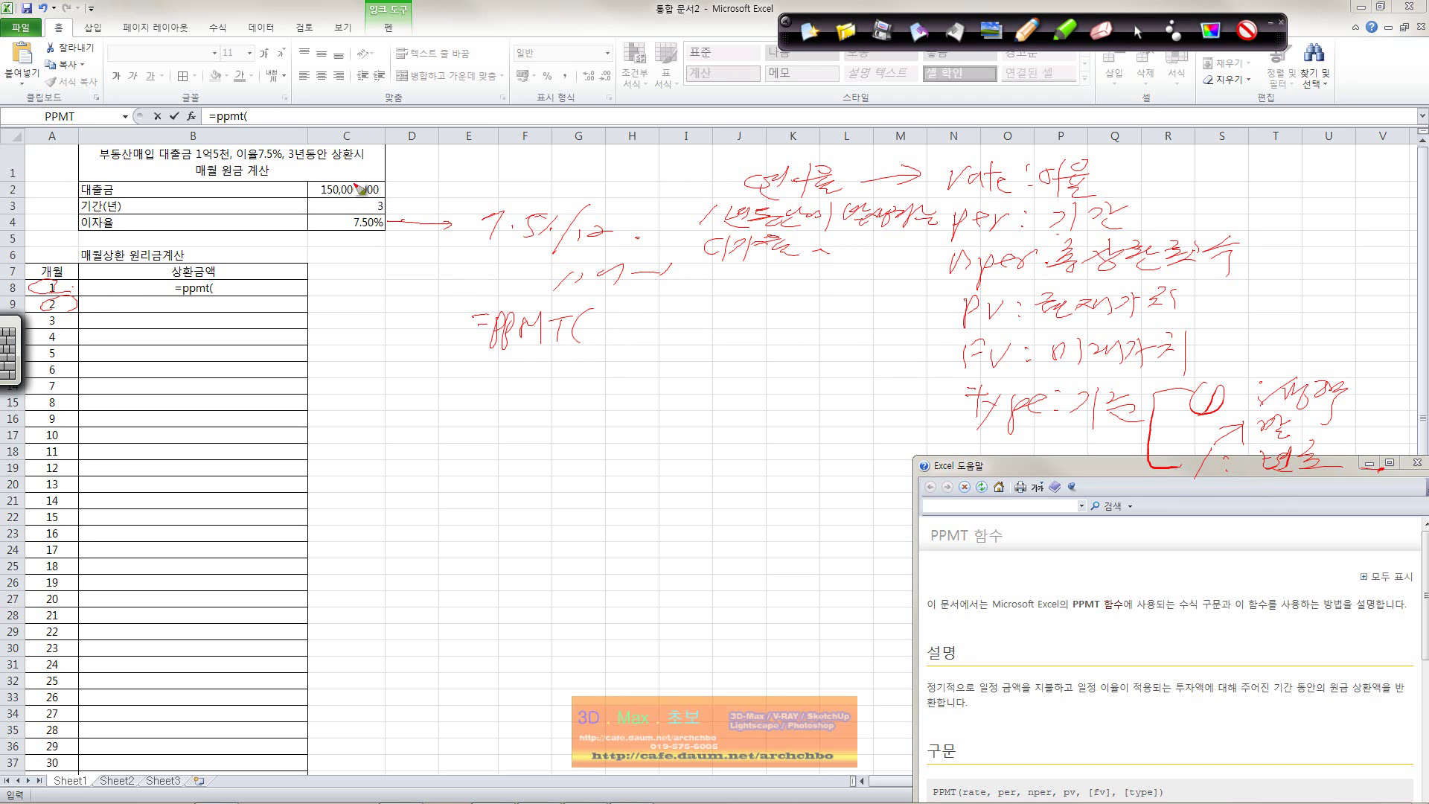
{"action": "mouse_move", "coordinate": [588, 320]}
{"action": "left_mouse_down"}
{"action": "mouse_move", "coordinate": [592, 340]}
{"action": "mouse_move", "coordinate": [618, 327]}
{"action": "mouse_move", "coordinate": [595, 335]}
{"action": "mouse_move", "coordinate": [716, 348]}
{"action": "left_mouse_up"}
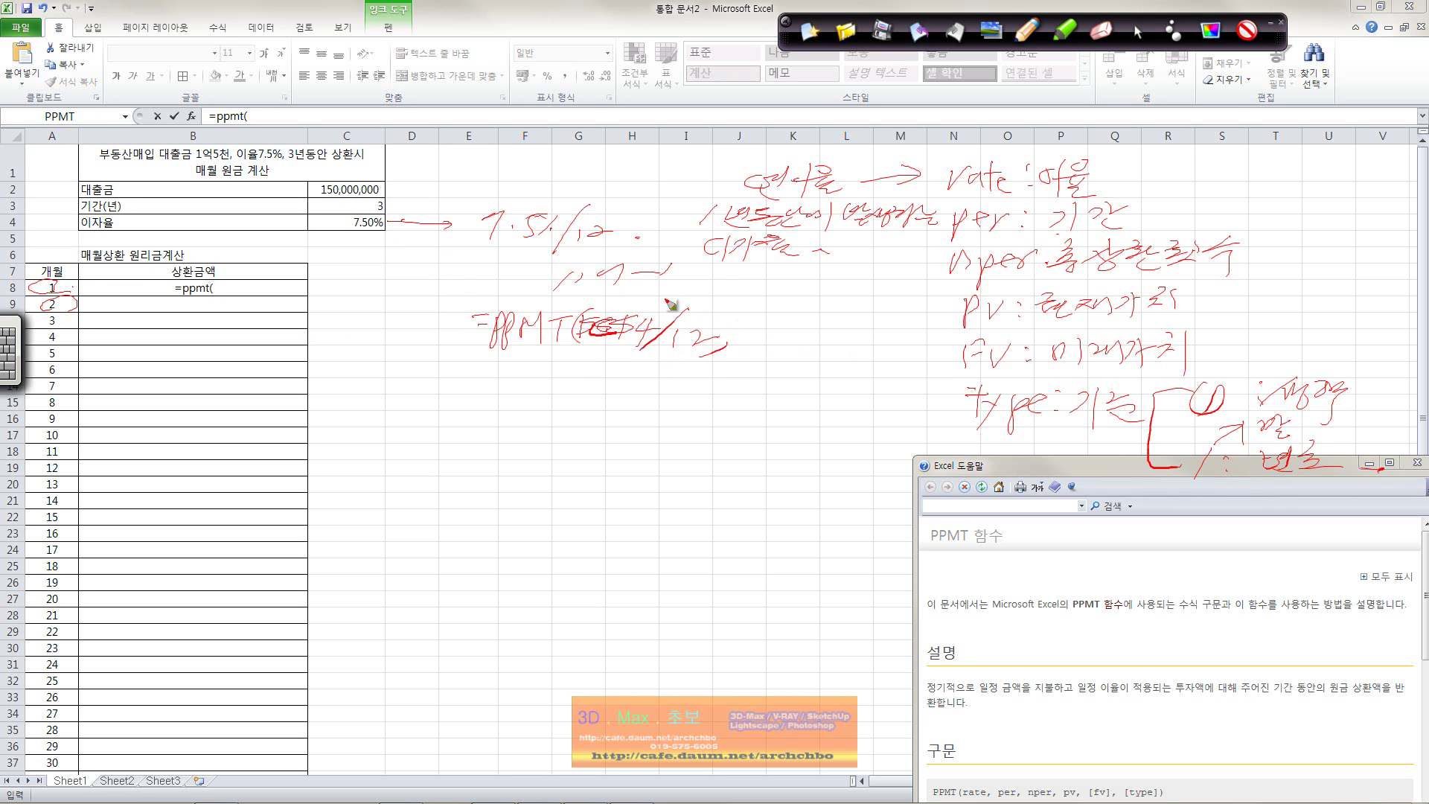
Continue the handwritten PPMT formula with the arguments A8 and $C$3×12
{"action": "mouse_move", "coordinate": [750, 314]}
{"action": "left_mouse_down"}
{"action": "mouse_move", "coordinate": [724, 350]}
{"action": "mouse_move", "coordinate": [744, 350]}
{"action": "left_mouse_up"}
{"action": "left_click_drag", "start_coordinate": [777, 328], "coordinate": [759, 355]}
{"action": "left_click_drag", "start_coordinate": [781, 337], "coordinate": [749, 364]}
{"action": "mouse_move", "coordinate": [815, 320]}
{"action": "left_mouse_down"}
{"action": "mouse_move", "coordinate": [787, 325]}
{"action": "mouse_move", "coordinate": [791, 343]}
{"action": "mouse_move", "coordinate": [846, 341]}
{"action": "left_mouse_up"}
{"action": "mouse_move", "coordinate": [868, 325]}
{"action": "left_mouse_down"}
{"action": "mouse_move", "coordinate": [870, 341]}
{"action": "mouse_move", "coordinate": [900, 341]}
{"action": "left_mouse_up"}
{"action": "mouse_move", "coordinate": [899, 325]}
{"action": "left_mouse_down"}
{"action": "mouse_move", "coordinate": [884, 342]}
{"action": "mouse_move", "coordinate": [908, 342]}
{"action": "left_mouse_up"}
{"action": "mouse_move", "coordinate": [914, 329]}
{"action": "left_mouse_down"}
{"action": "mouse_move", "coordinate": [930, 341]}
{"action": "mouse_move", "coordinate": [920, 364]}
{"action": "left_mouse_up"}
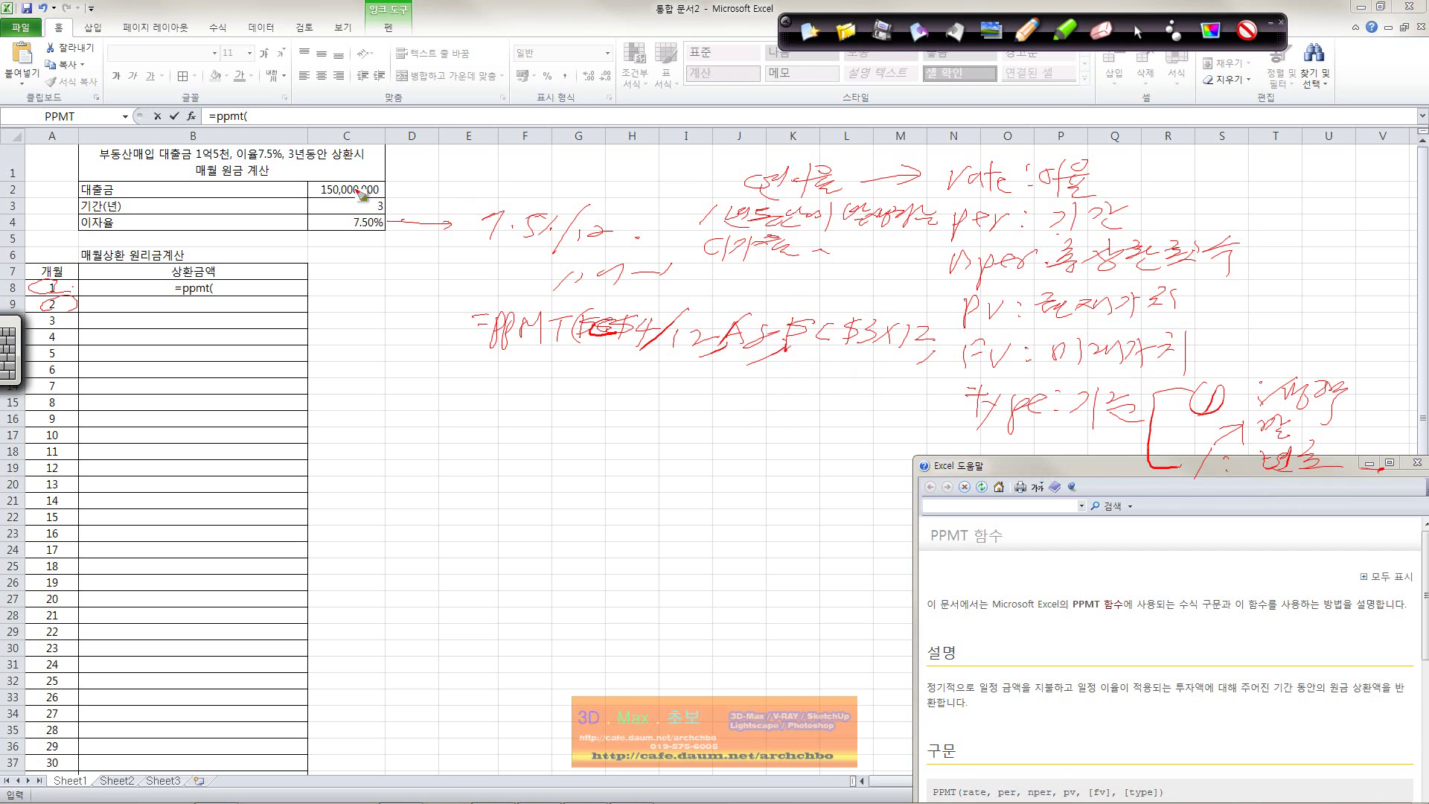
Finish the handwritten PPMT formula with the loan amount reference $C$2 and a closing parenthesis
{"action": "left_click_drag", "start_coordinate": [763, 378], "coordinate": [750, 405]}
{"action": "left_click", "coordinate": [789, 381]}
{"action": "left_click_drag", "start_coordinate": [833, 373], "coordinate": [822, 389]}
{"action": "mouse_move", "coordinate": [827, 370]}
{"action": "left_mouse_down"}
{"action": "mouse_move", "coordinate": [876, 386]}
{"action": "mouse_move", "coordinate": [793, 403]}
{"action": "left_mouse_up"}
{"action": "left_click_drag", "start_coordinate": [888, 397], "coordinate": [876, 411]}
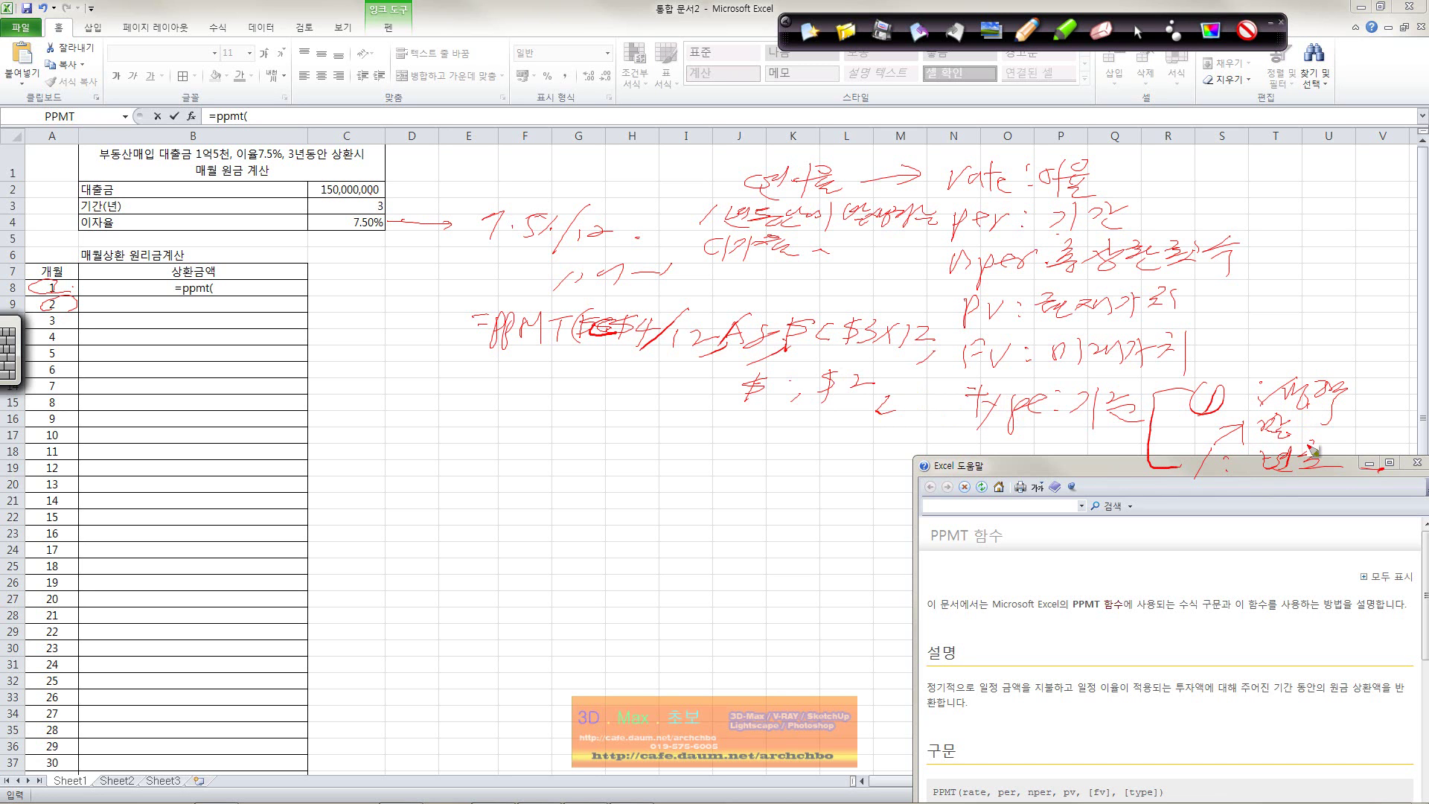
{"action": "mouse_move", "coordinate": [885, 372]}
{"action": "left_mouse_down"}
{"action": "mouse_move", "coordinate": [896, 405]}
{"action": "mouse_move", "coordinate": [867, 421]}
{"action": "left_mouse_up"}
Leave pen mode and enter $C$4/12 as the rate argument of the B8 formula
{"action": "left_click", "coordinate": [1137, 31]}
{"action": "left_click", "coordinate": [256, 290]}
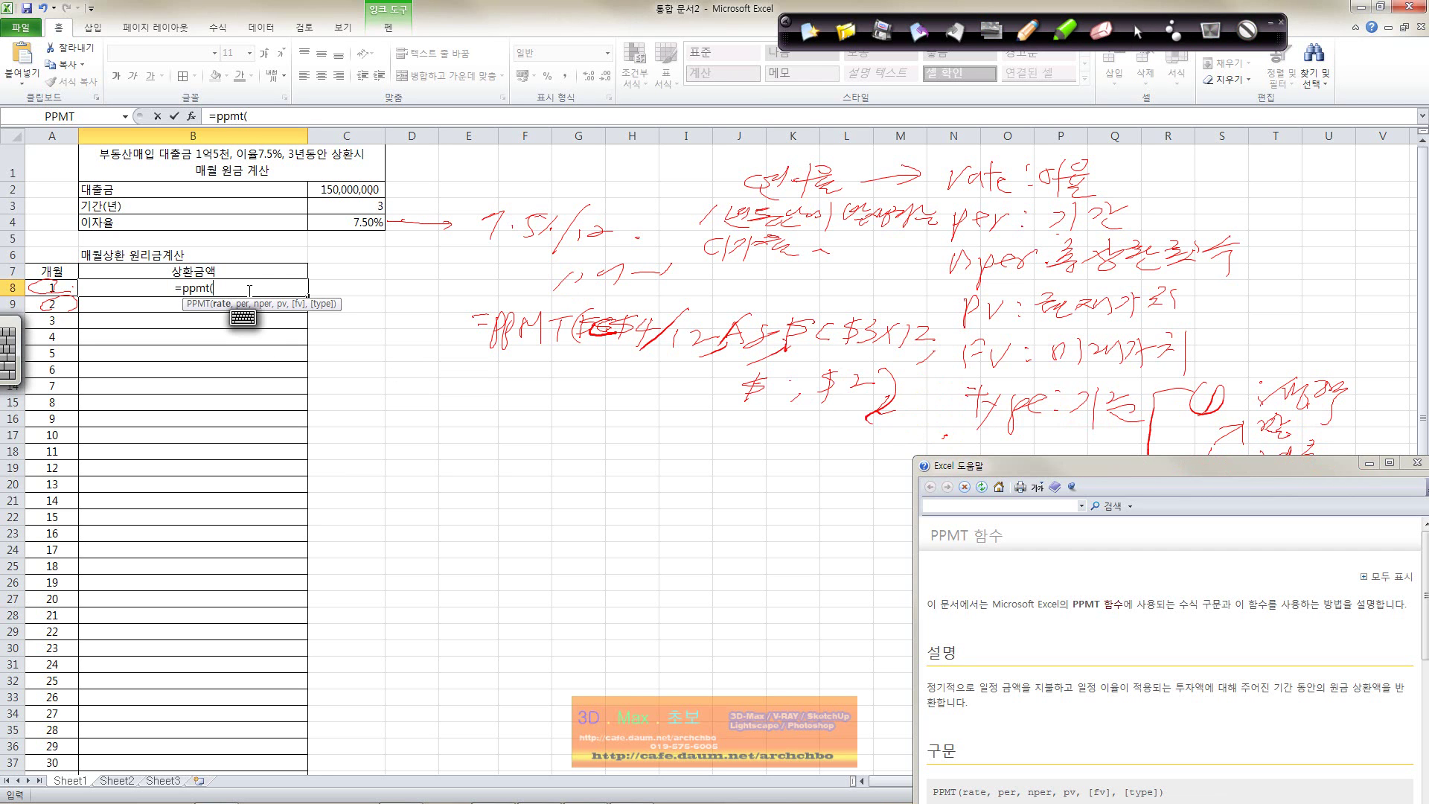
{"action": "left_click", "coordinate": [345, 223]}
{"action": "key", "text": "F4"}
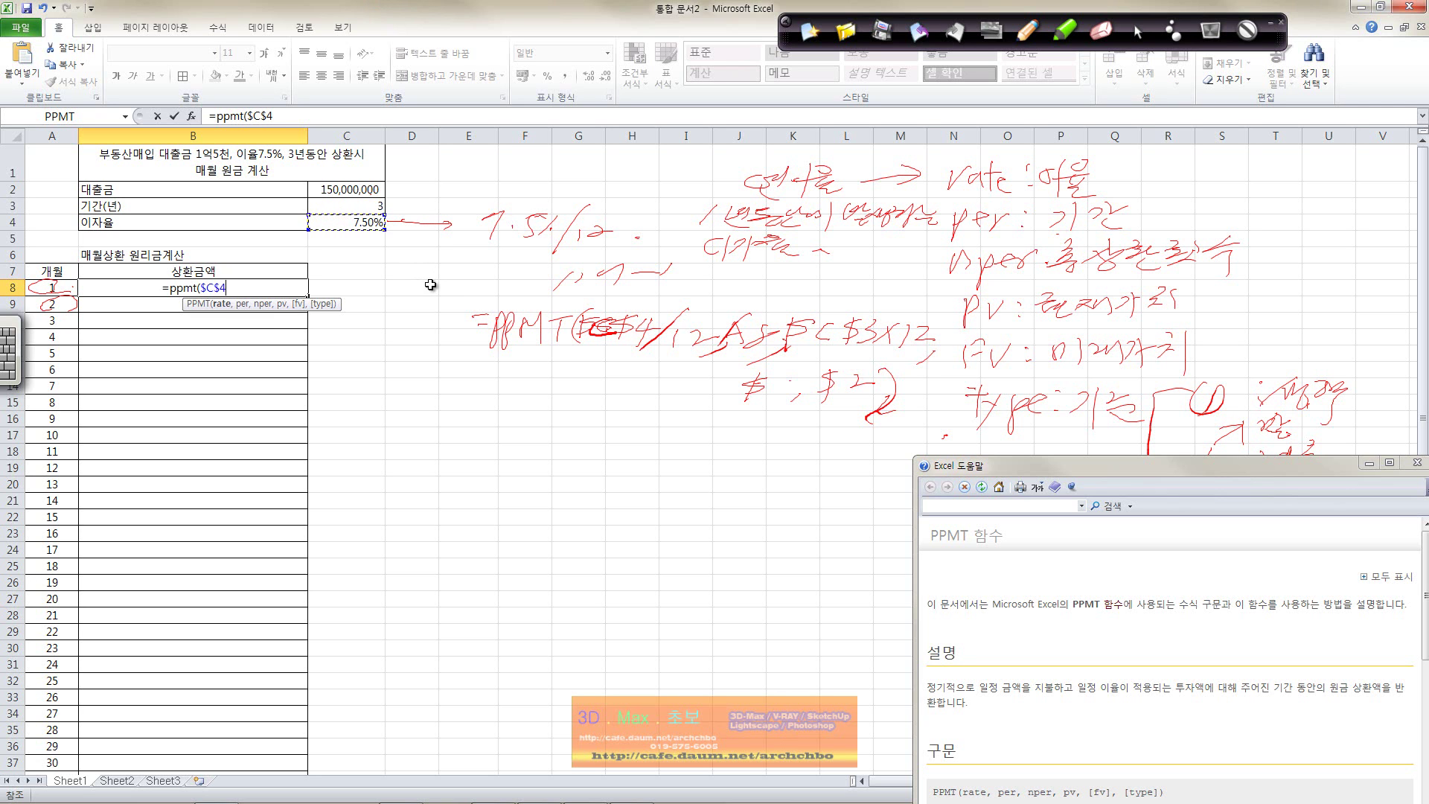
{"action": "type", "text": "/12"}
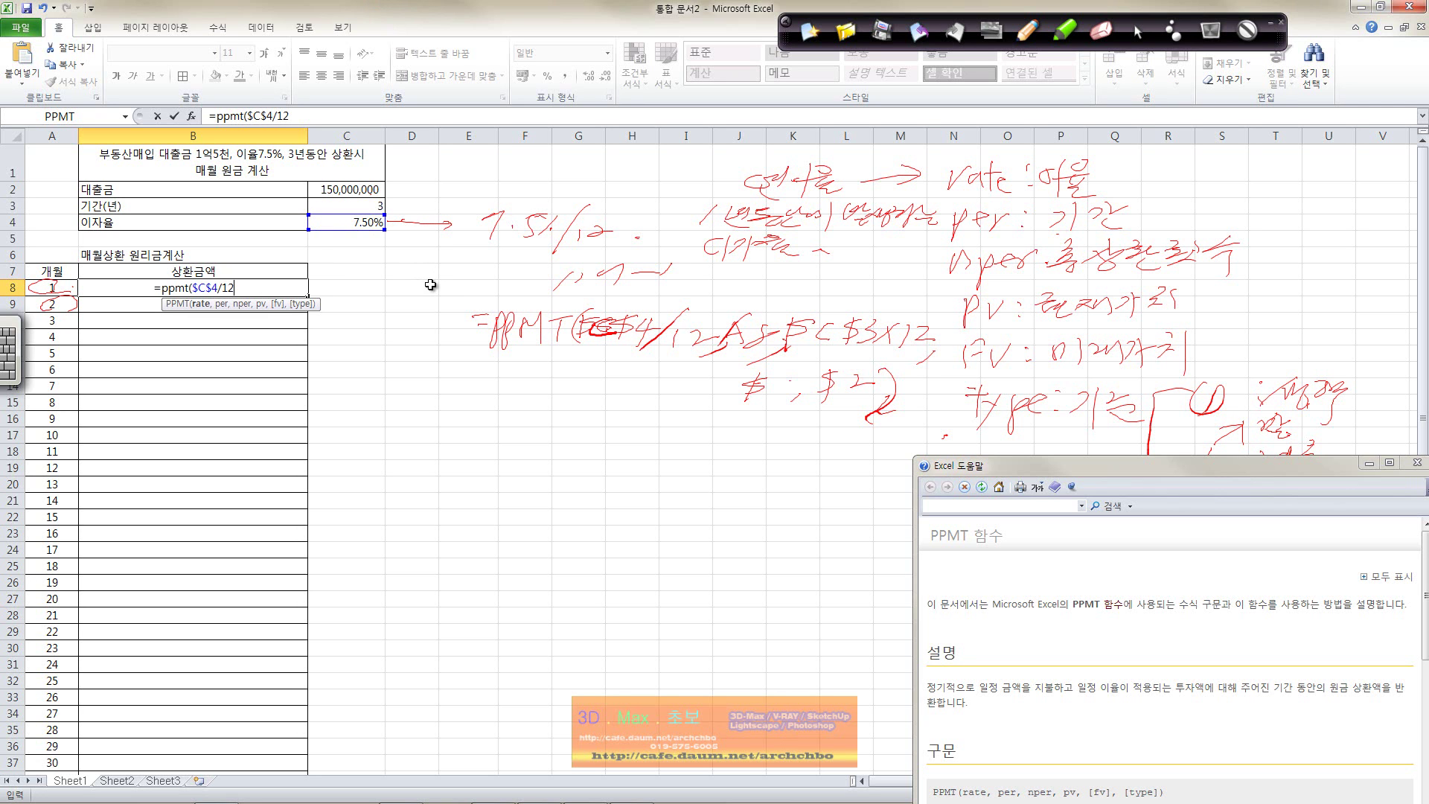
{"action": "type", "text": ","}
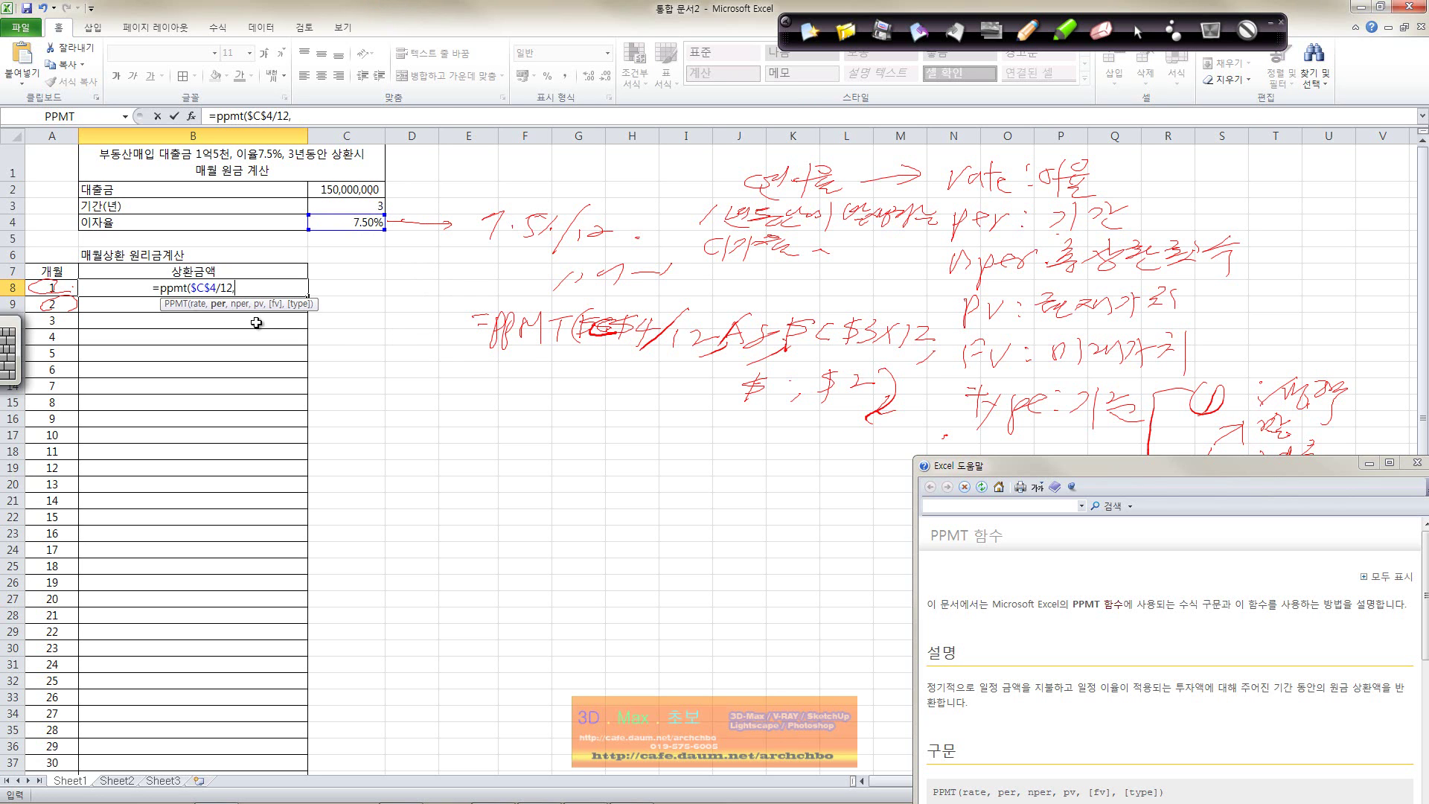
Add A8 as the period and $C$3*12 as the number of payments in the B8 formula
{"action": "left_click", "coordinate": [54, 290]}
{"action": "type", "text": ","}
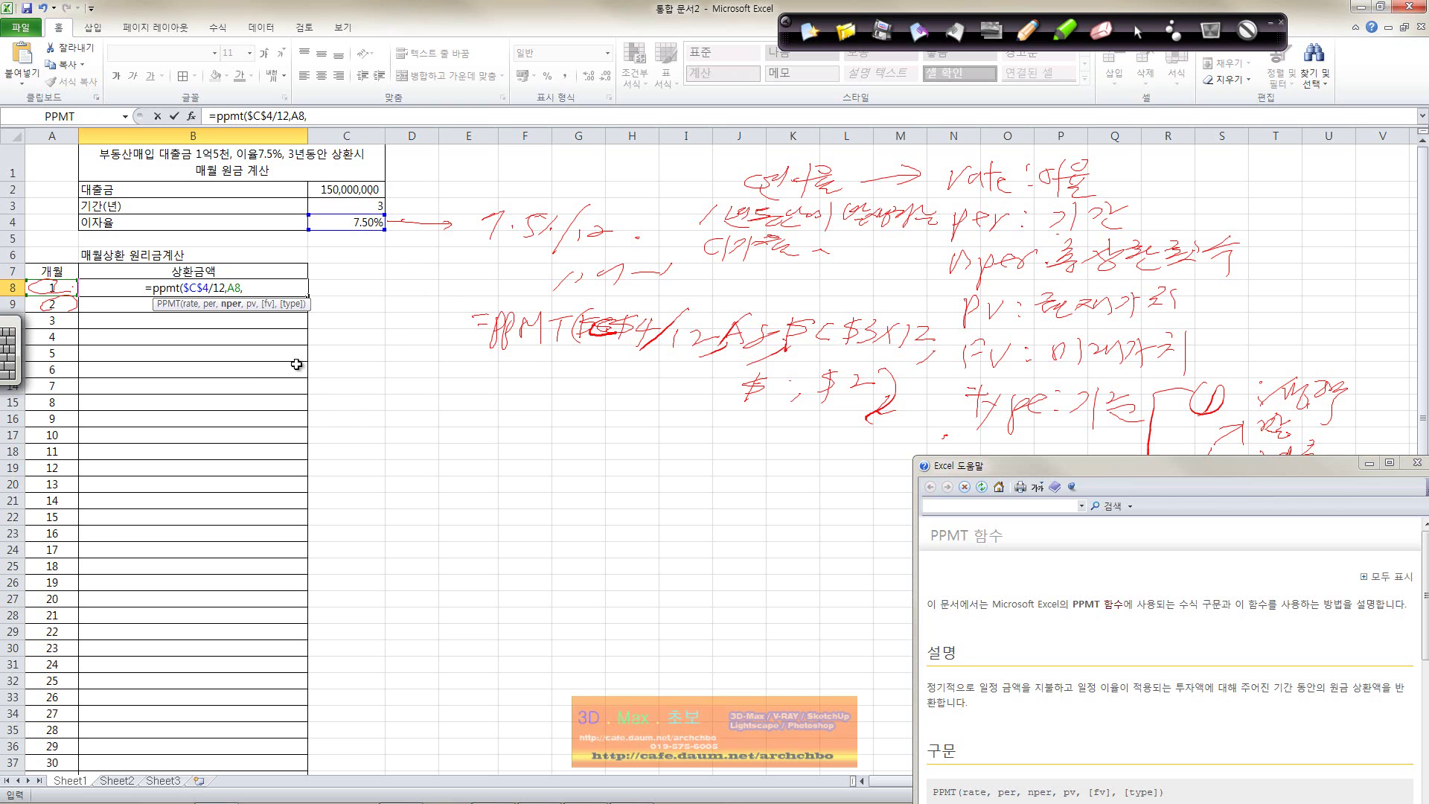
{"action": "left_click", "coordinate": [351, 206]}
{"action": "key", "text": "F4"}
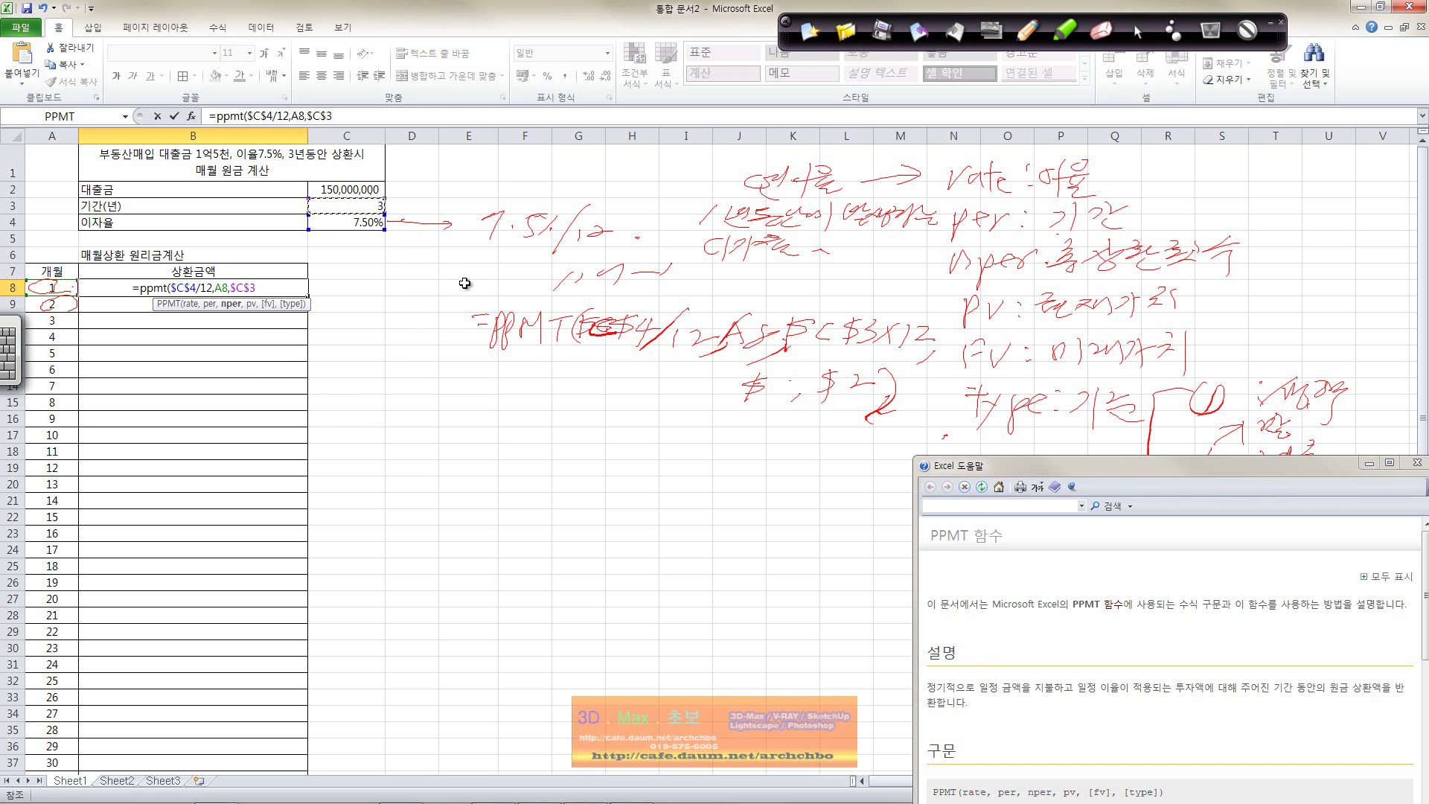
{"action": "type", "text": "*12"}
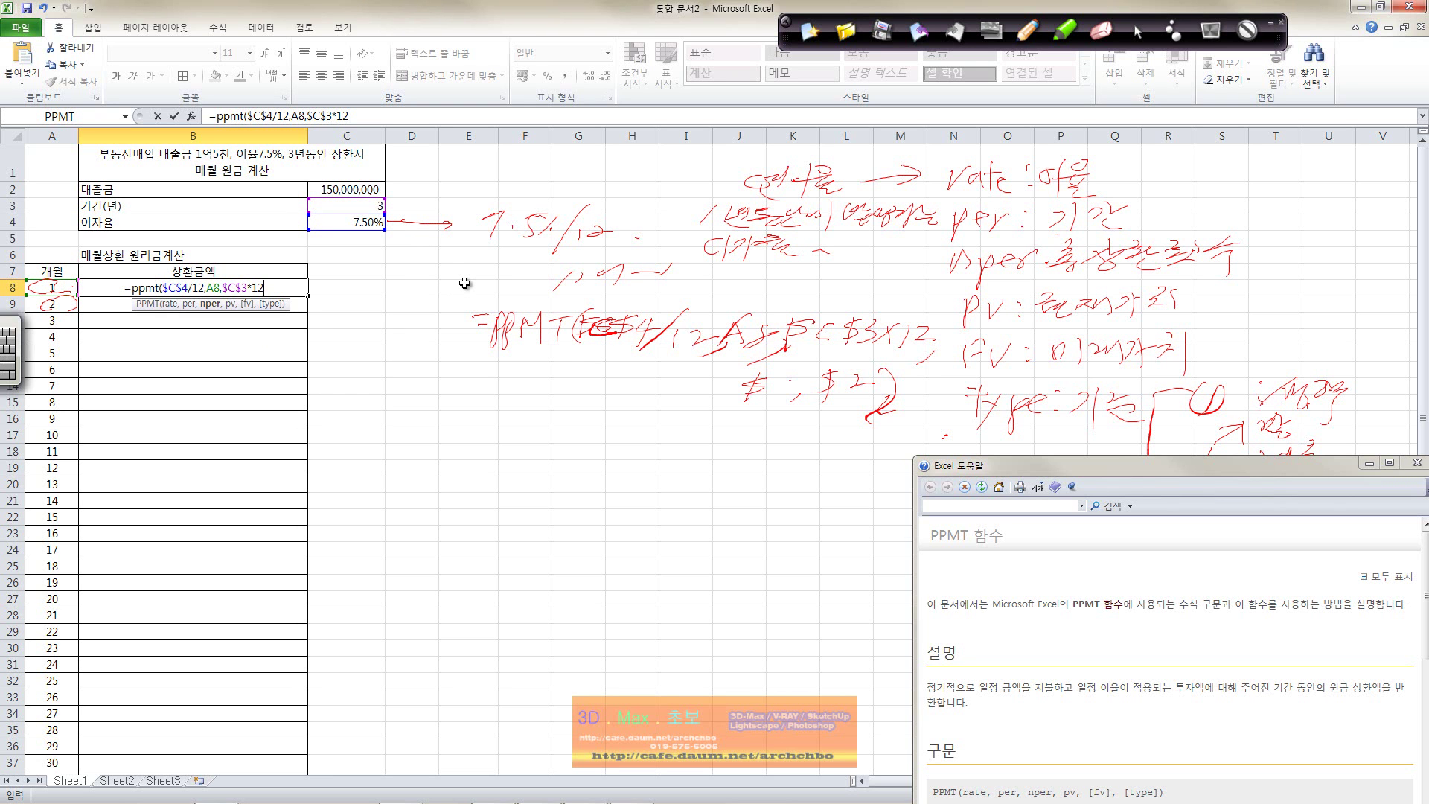
{"action": "type", "text": ","}
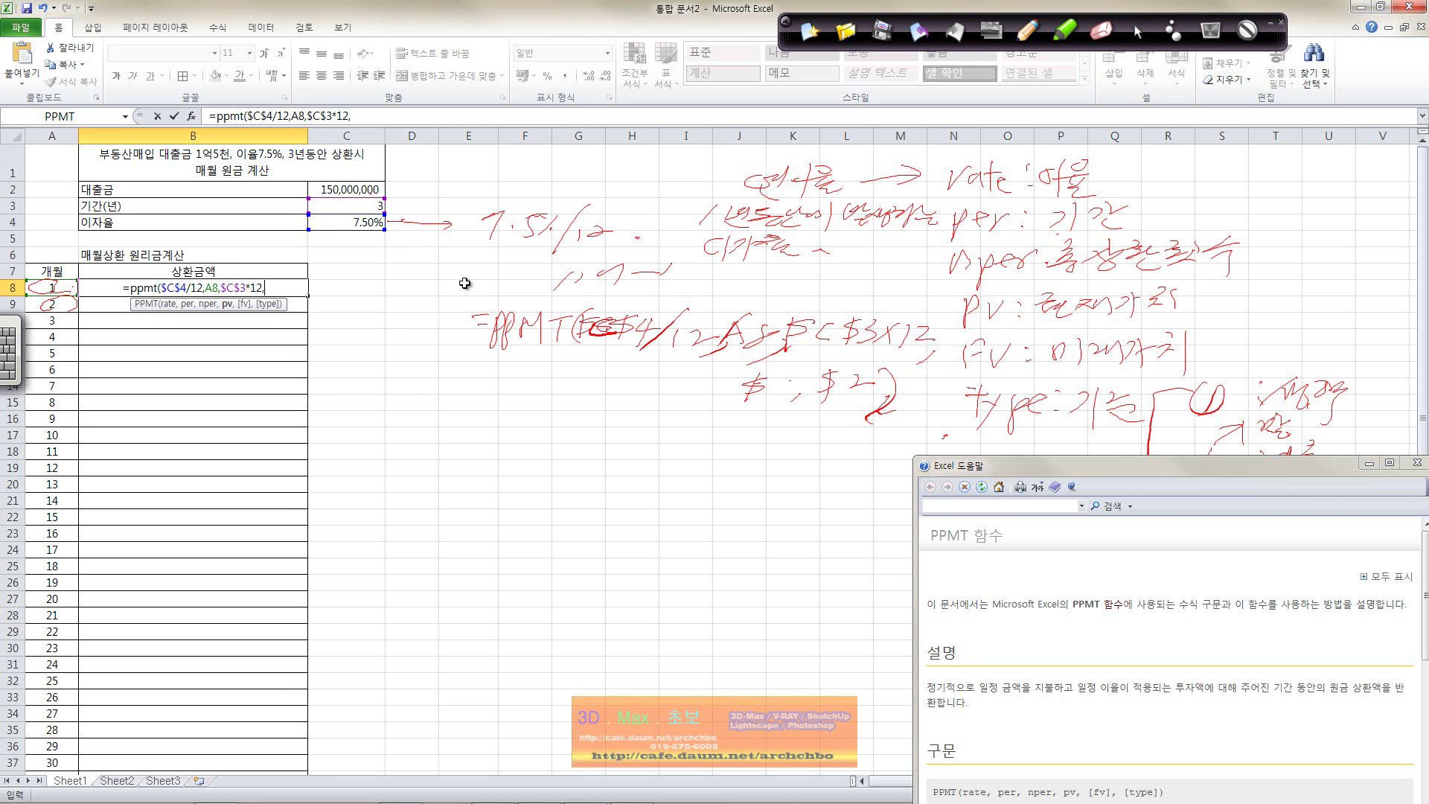
Add $C$2 as the present value and complete the PPMT formula in B8
{"action": "left_click", "coordinate": [349, 189]}
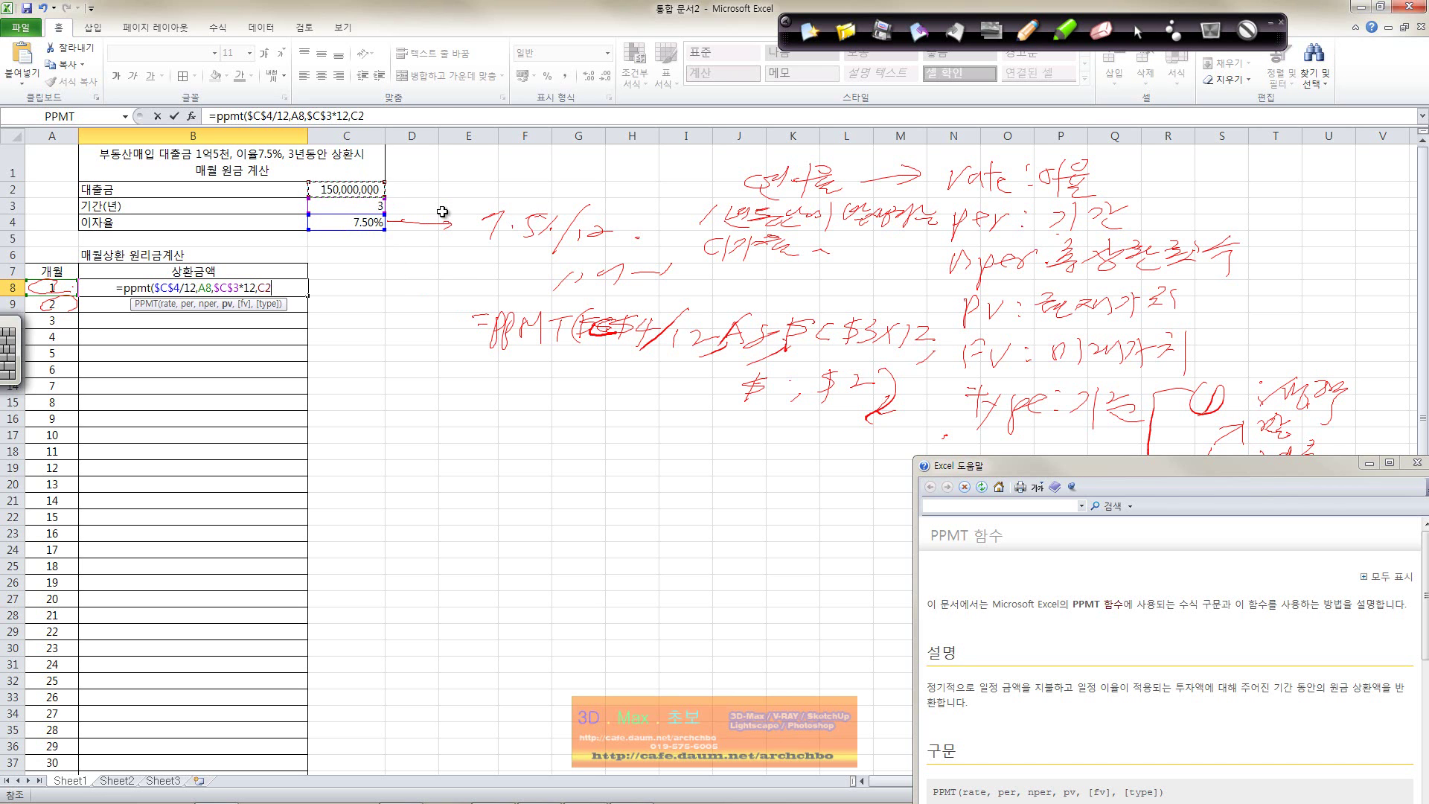
{"action": "key", "text": "F4"}
{"action": "key", "text": "Return"}
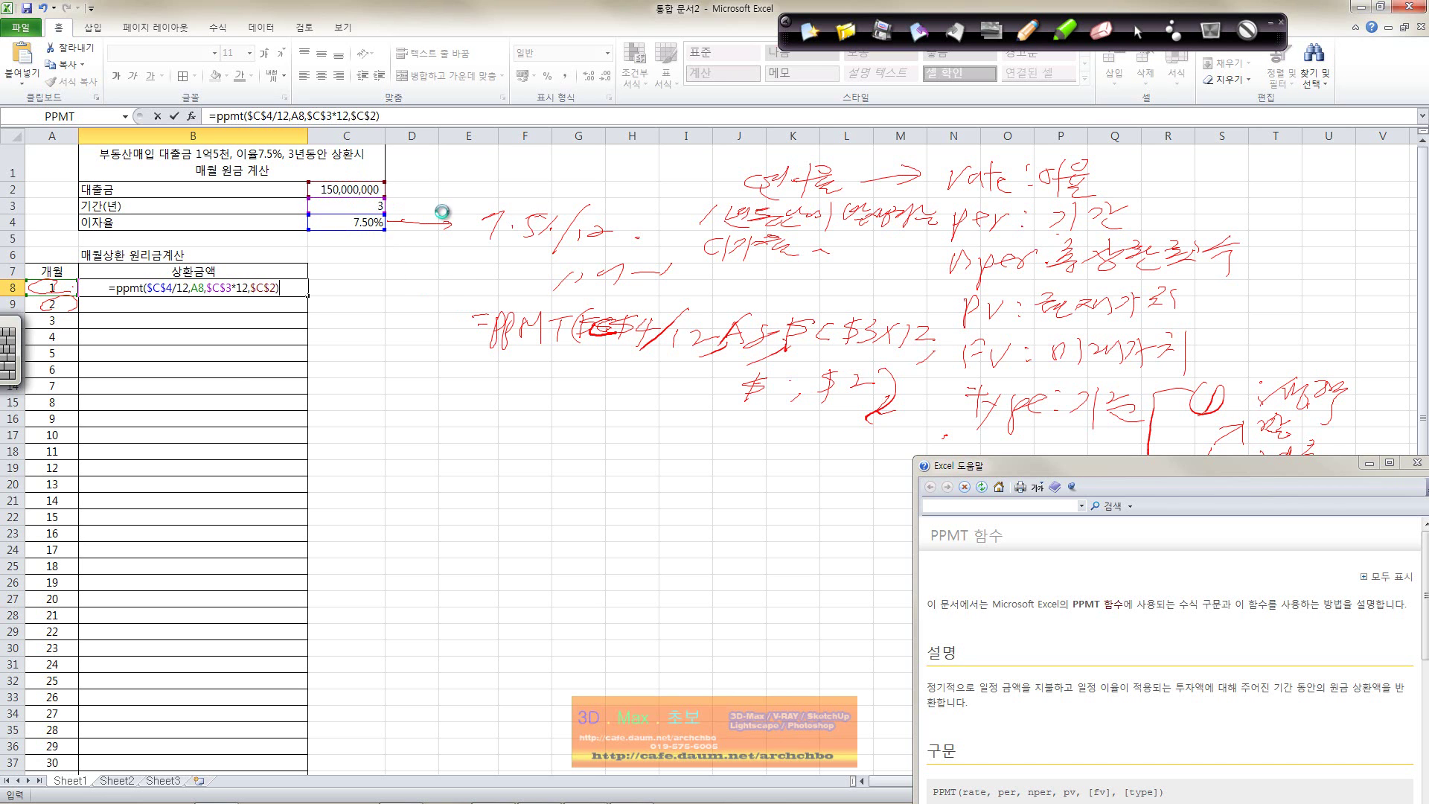
Fill the PPMT formula in B8 down through B43 to cover all 36 months
{"action": "left_click", "coordinate": [263, 291]}
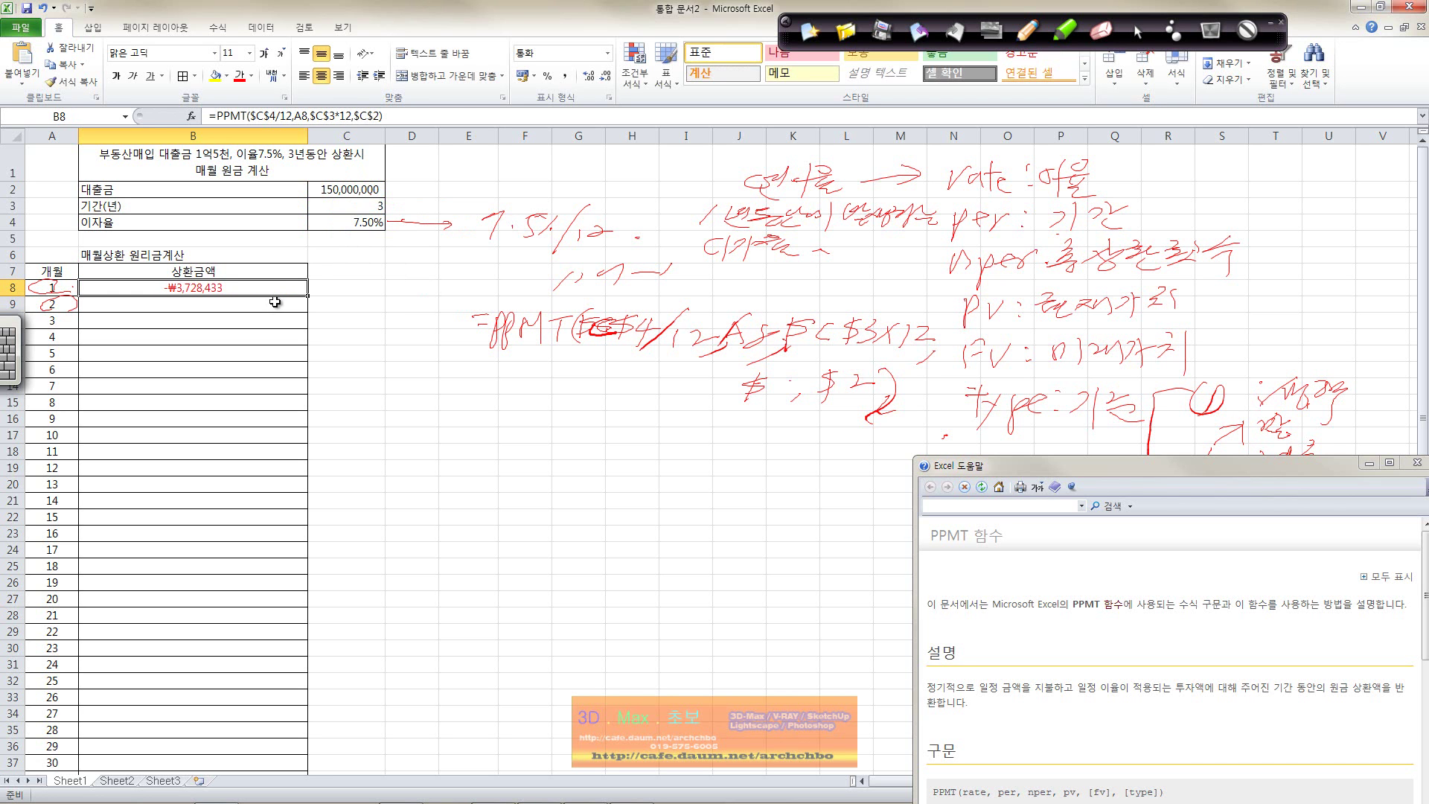
{"action": "scroll", "coordinate": [279, 301], "scroll_direction": "down", "scroll_amount": 3}
{"action": "scroll", "coordinate": [287, 303], "scroll_direction": "up", "scroll_amount": 2}
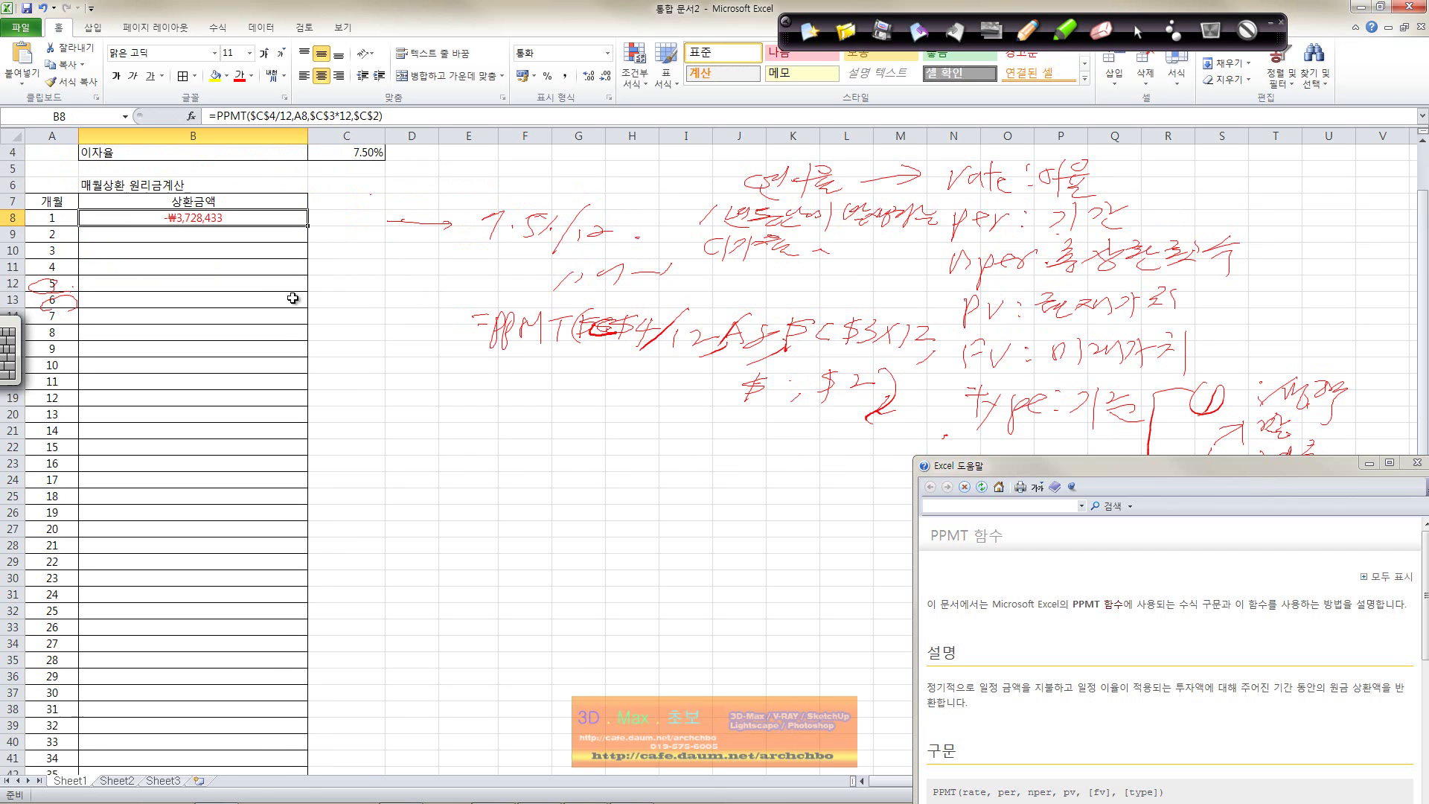
{"action": "left_click_drag", "start_coordinate": [310, 227], "coordinate": [292, 750]}
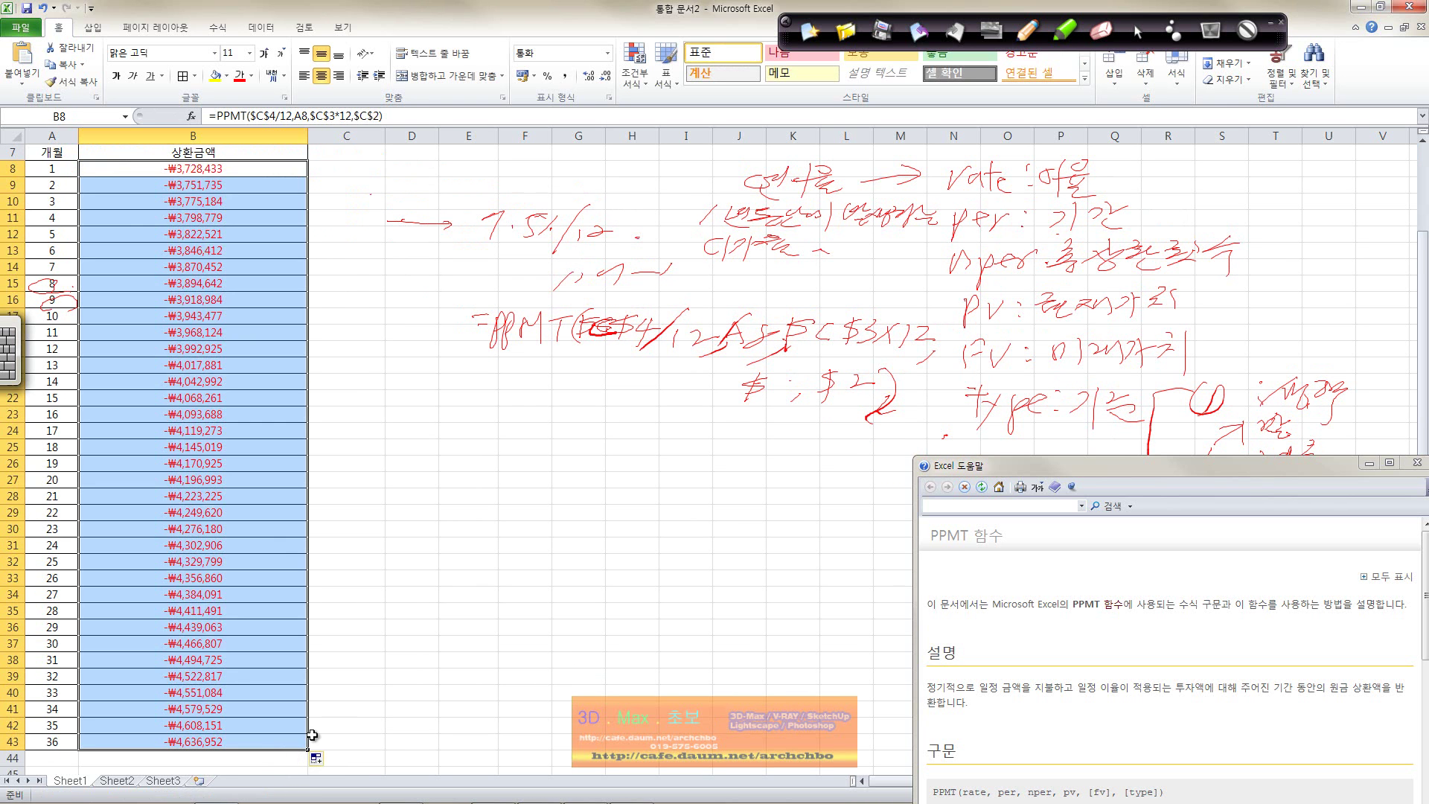
{"action": "left_click", "coordinate": [358, 708]}
{"action": "scroll", "coordinate": [320, 640], "scroll_direction": "up", "scroll_amount": 2}
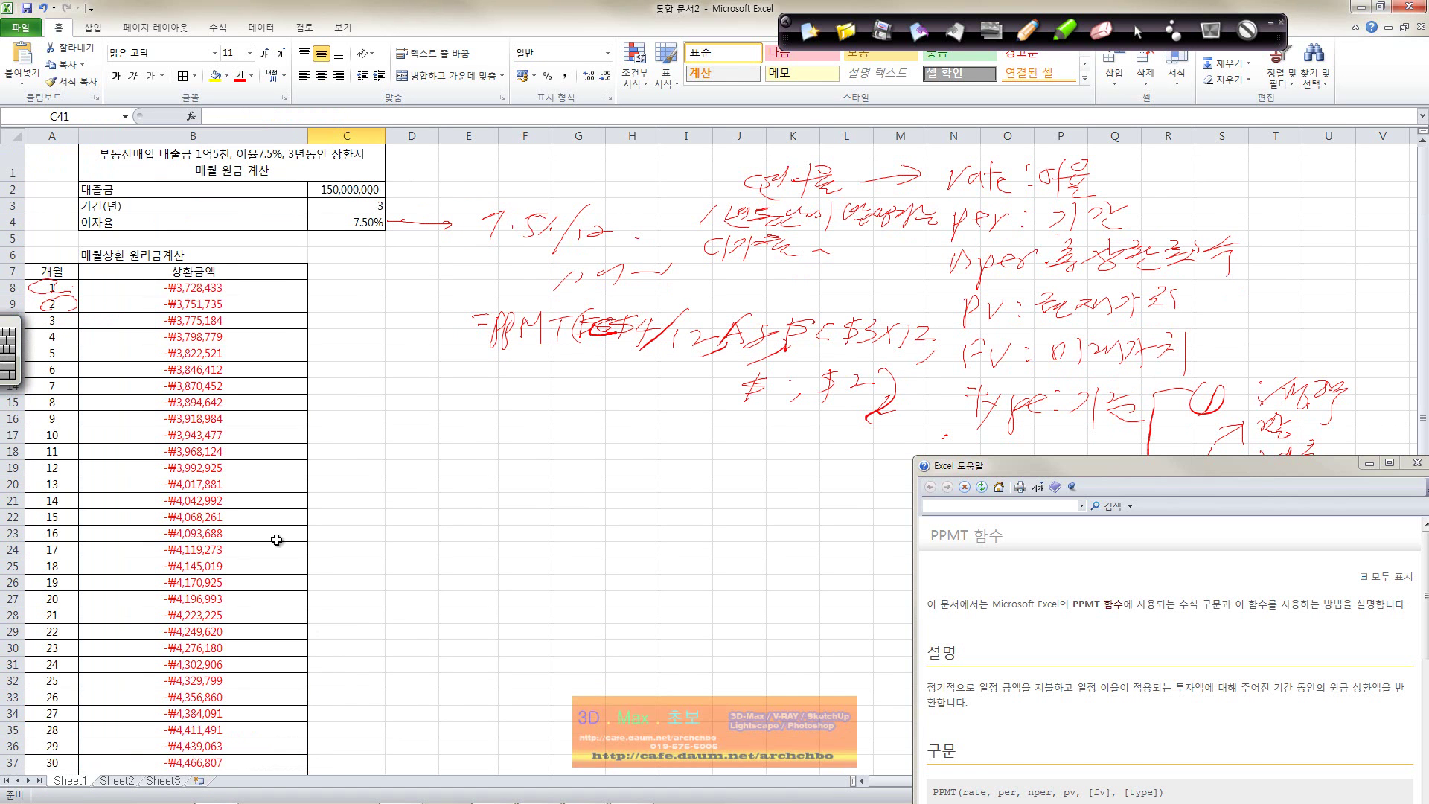
Examine the monthly principal repayments from B8 to B43, comparing the formulas and amounts of the first and last months
{"action": "left_click", "coordinate": [243, 295]}
{"action": "scroll", "coordinate": [253, 312], "scroll_direction": "down", "scroll_amount": 5}
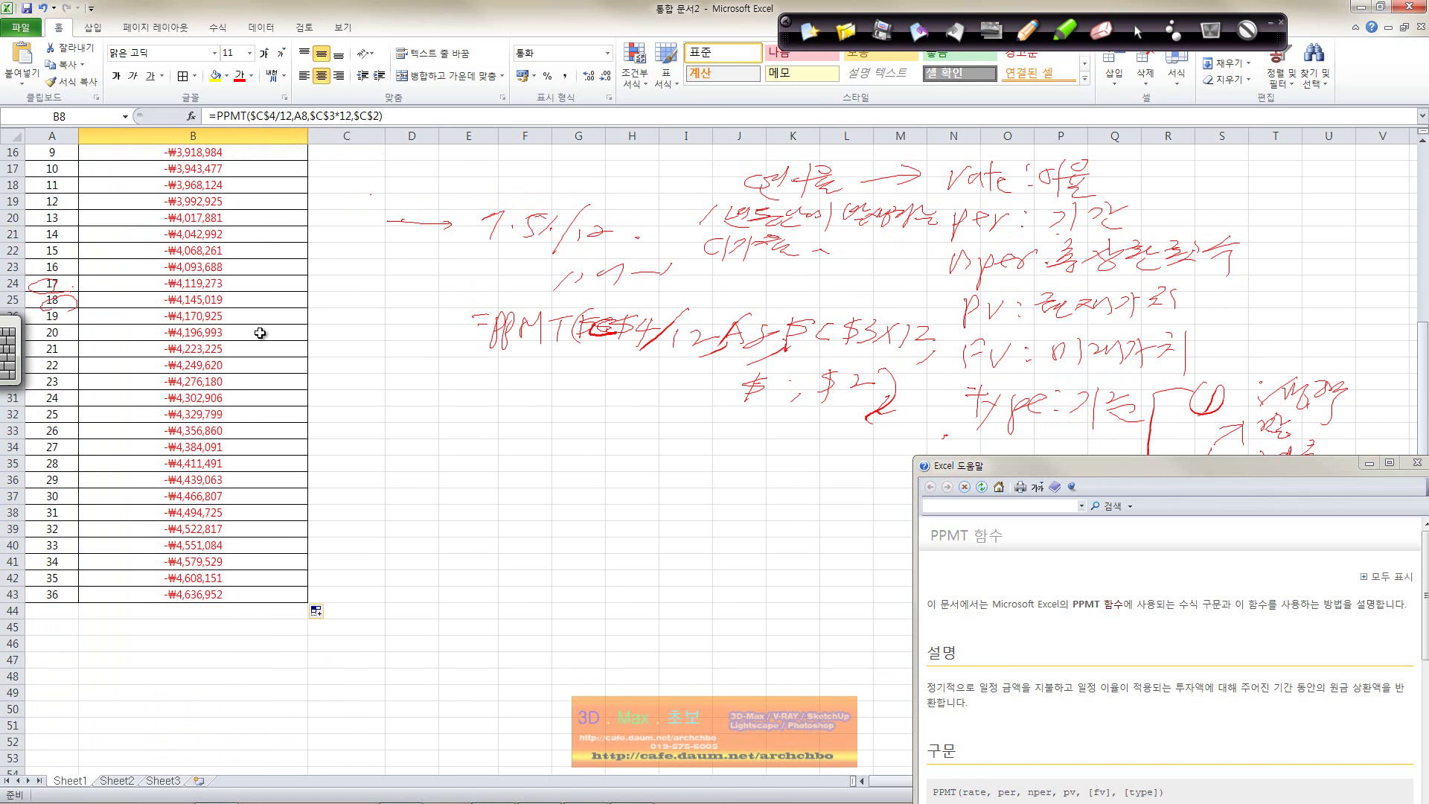
{"action": "left_click", "coordinate": [164, 594]}
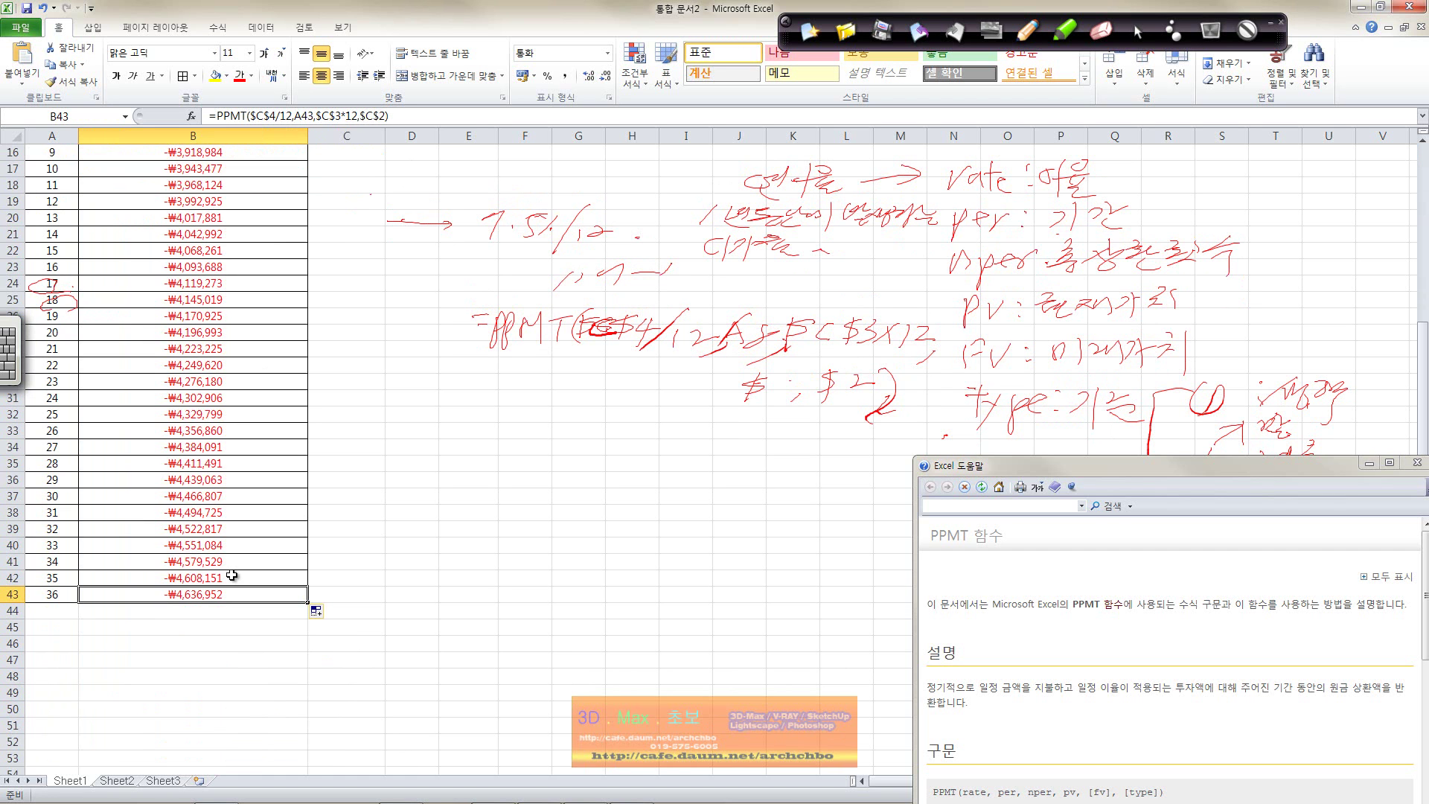
{"action": "scroll", "coordinate": [232, 574], "scroll_direction": "up", "scroll_amount": 5}
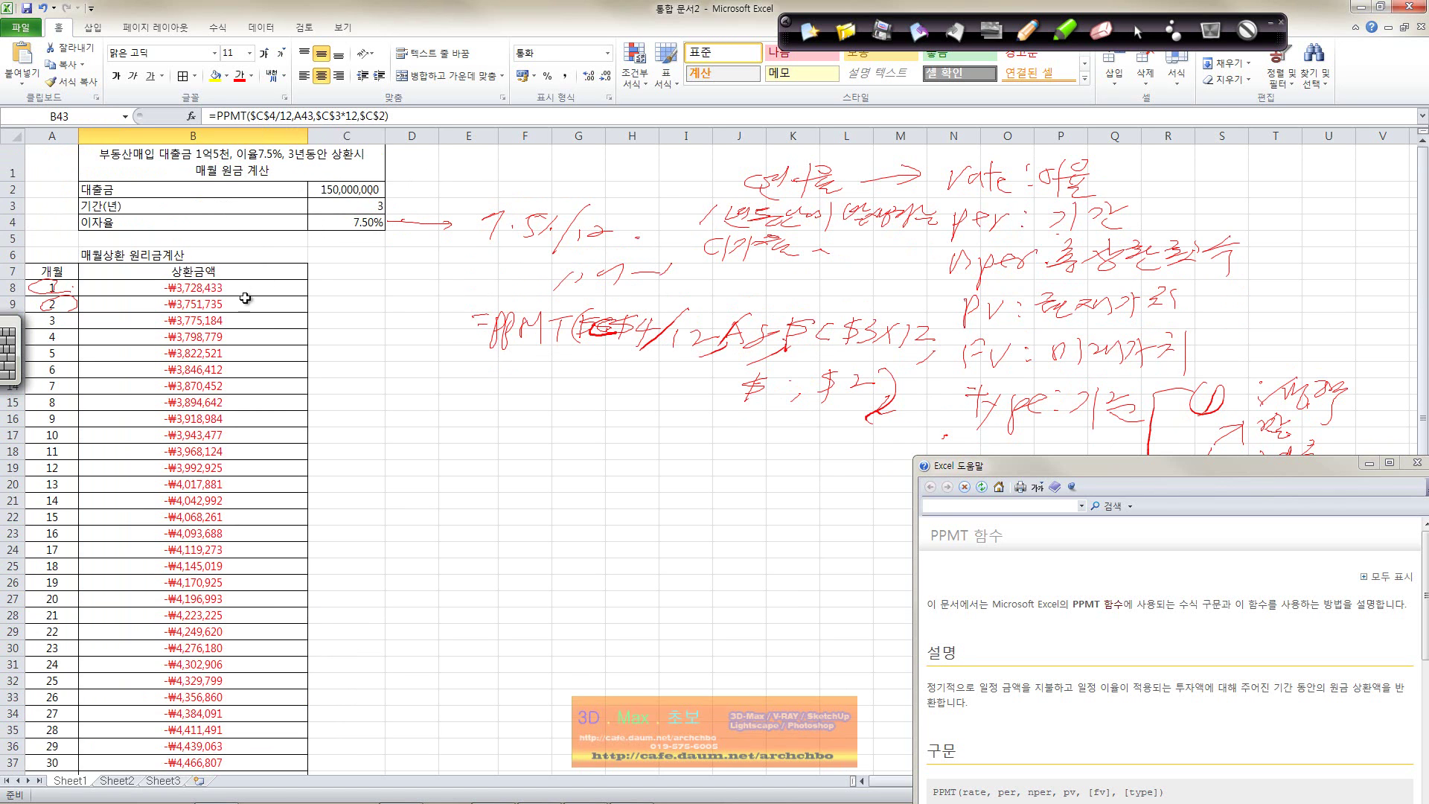
{"action": "scroll", "coordinate": [246, 296], "scroll_direction": "down", "scroll_amount": 6}
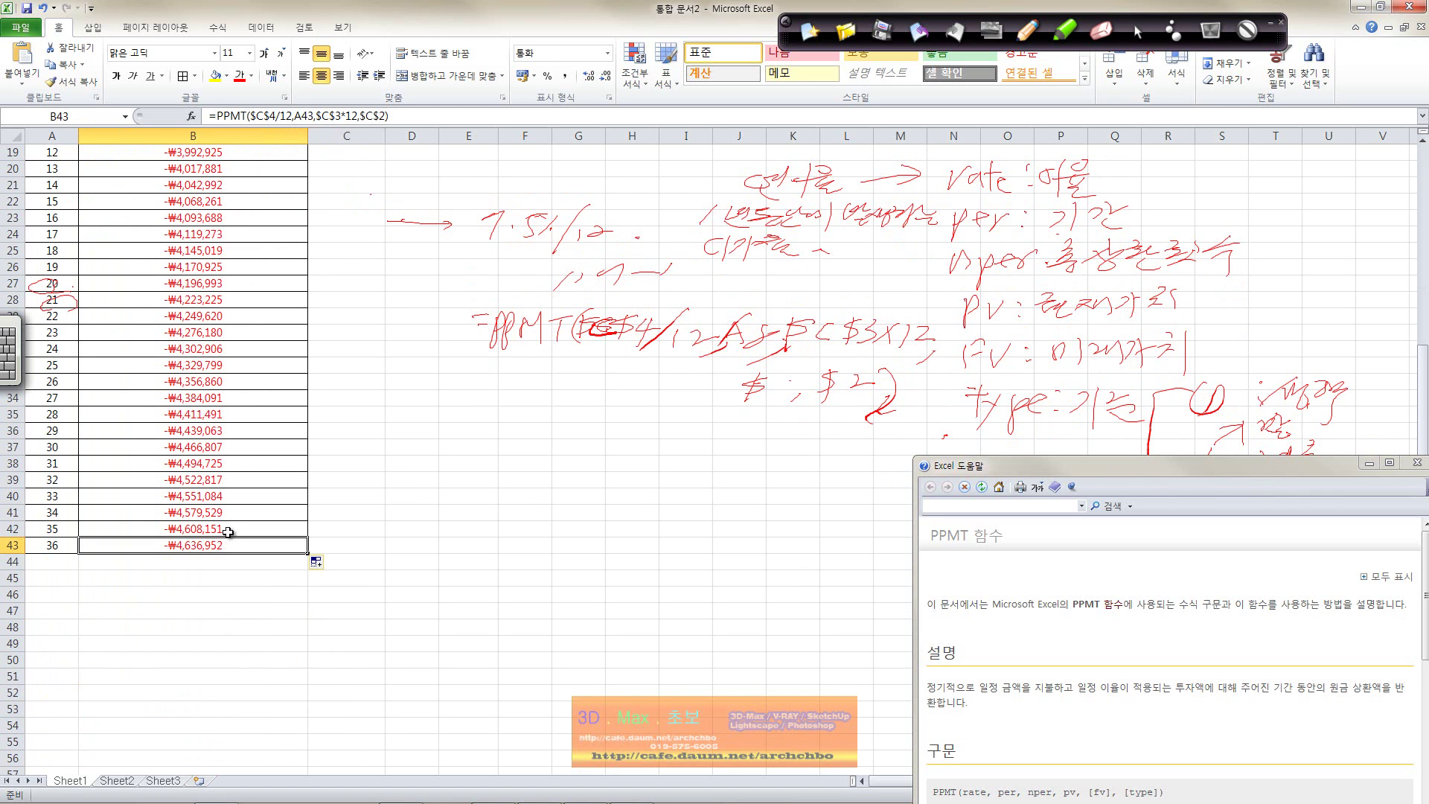
{"action": "scroll", "coordinate": [232, 526], "scroll_direction": "up", "scroll_amount": 1}
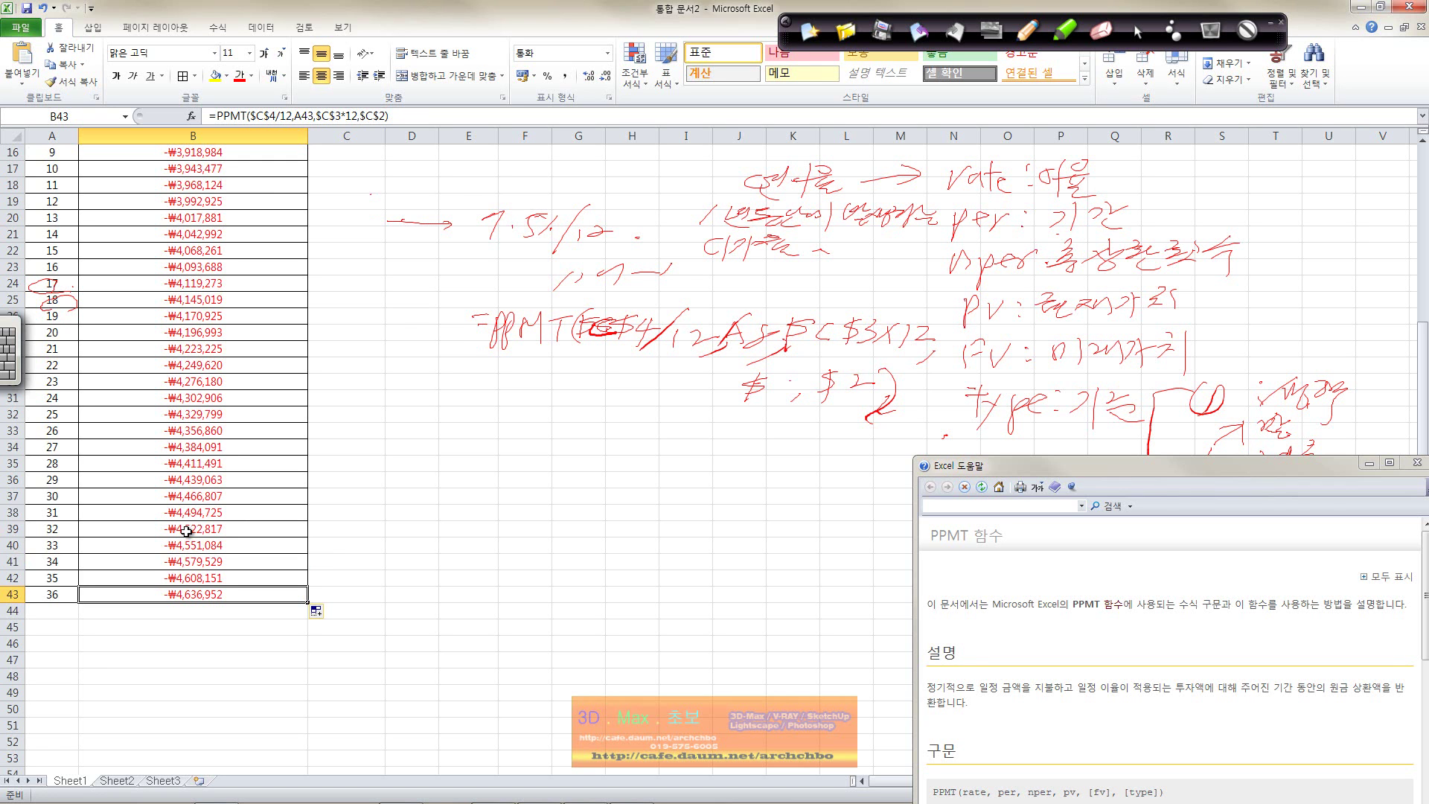
{"action": "left_click", "coordinate": [279, 486]}
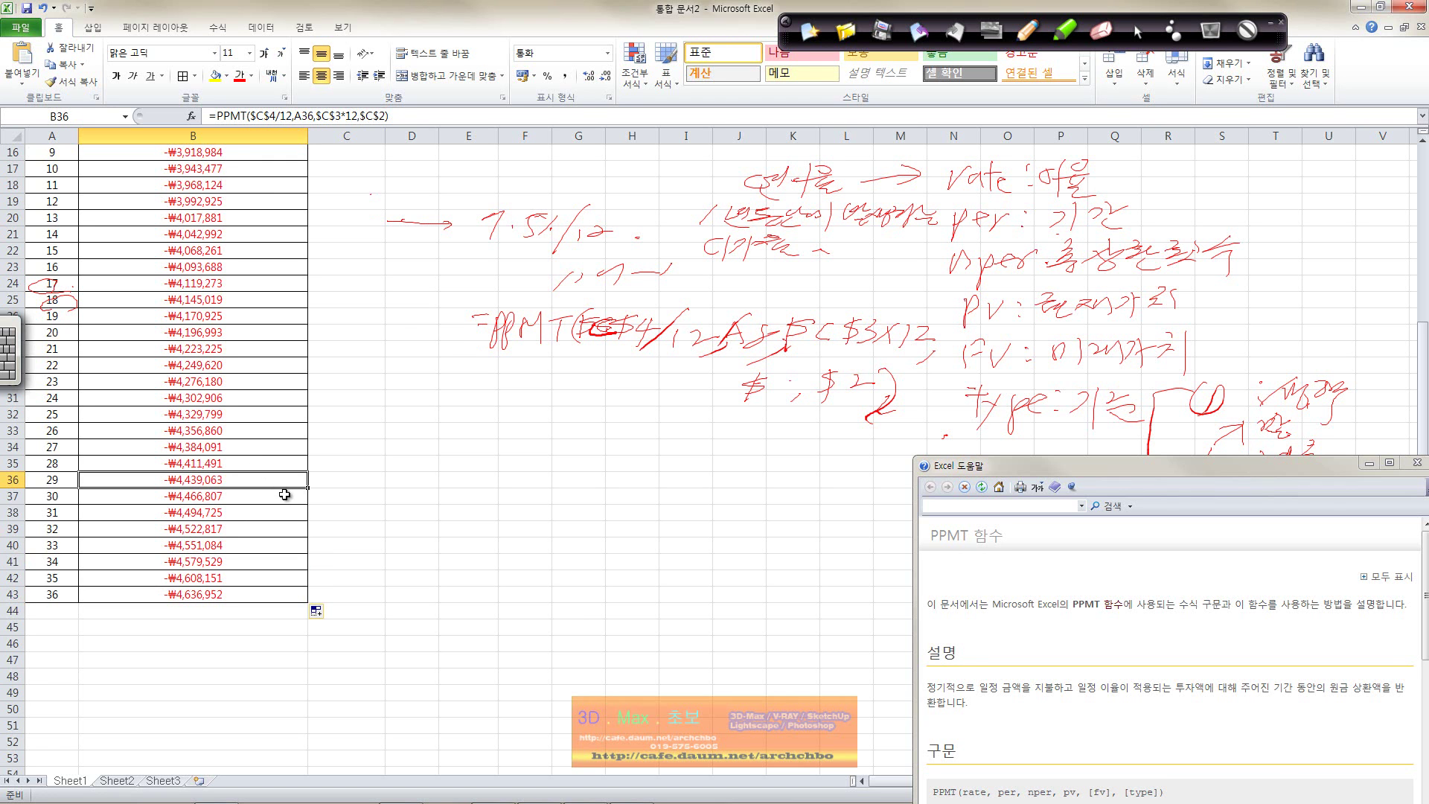
Move the PPMT help window off the handwritten type notes and close it
{"action": "left_click_drag", "start_coordinate": [1139, 465], "coordinate": [726, 403]}
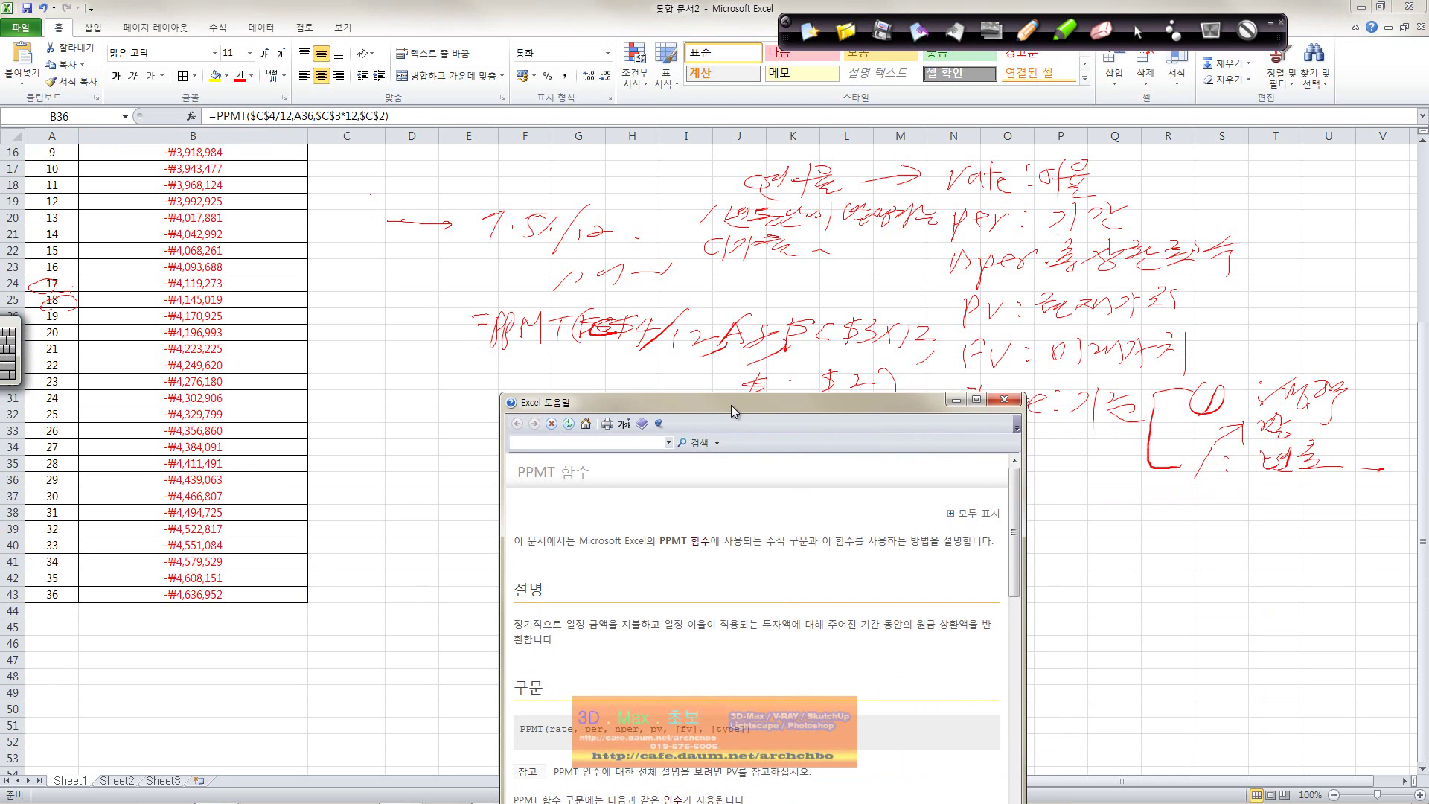
{"action": "left_click", "coordinate": [1020, 401]}
{"action": "scroll", "coordinate": [433, 400], "scroll_direction": "up", "scroll_amount": 3}
{"action": "left_click", "coordinate": [350, 440]}
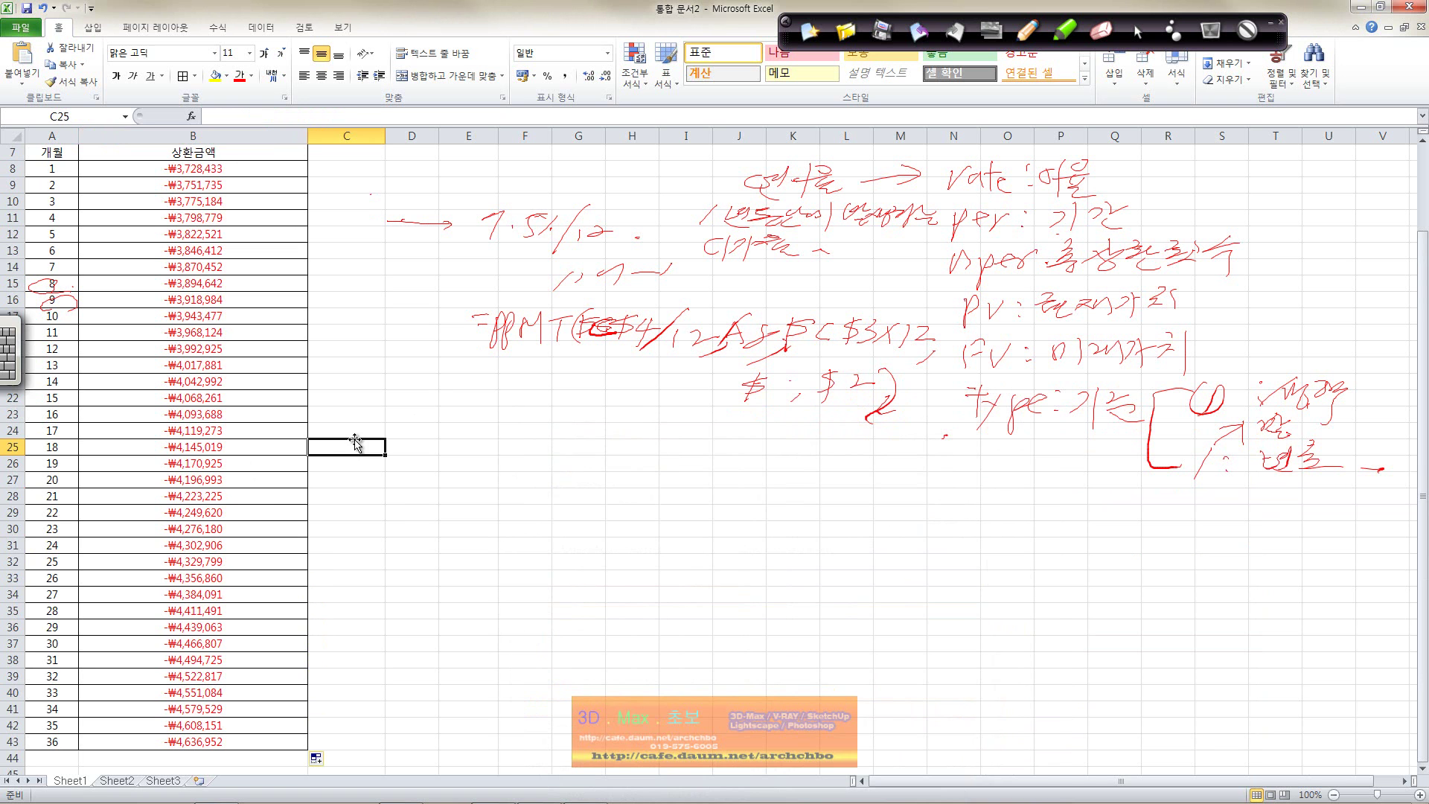
{"action": "left_click", "coordinate": [185, 331]}
{"action": "scroll", "coordinate": [292, 456], "scroll_direction": "down", "scroll_amount": 5}
{"action": "scroll", "coordinate": [292, 457], "scroll_direction": "up", "scroll_amount": 7}
{"action": "mouse_move", "coordinate": [354, 800]}
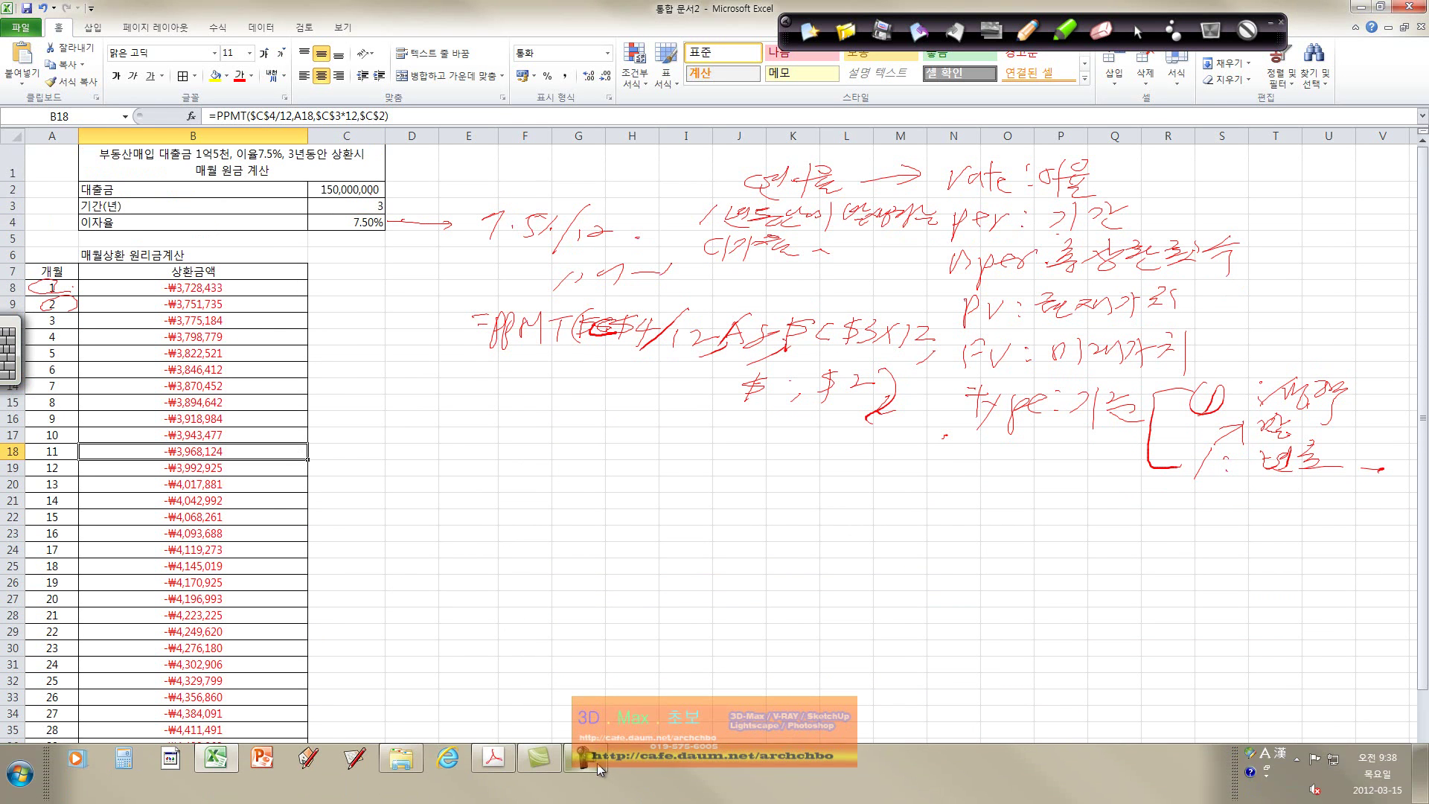